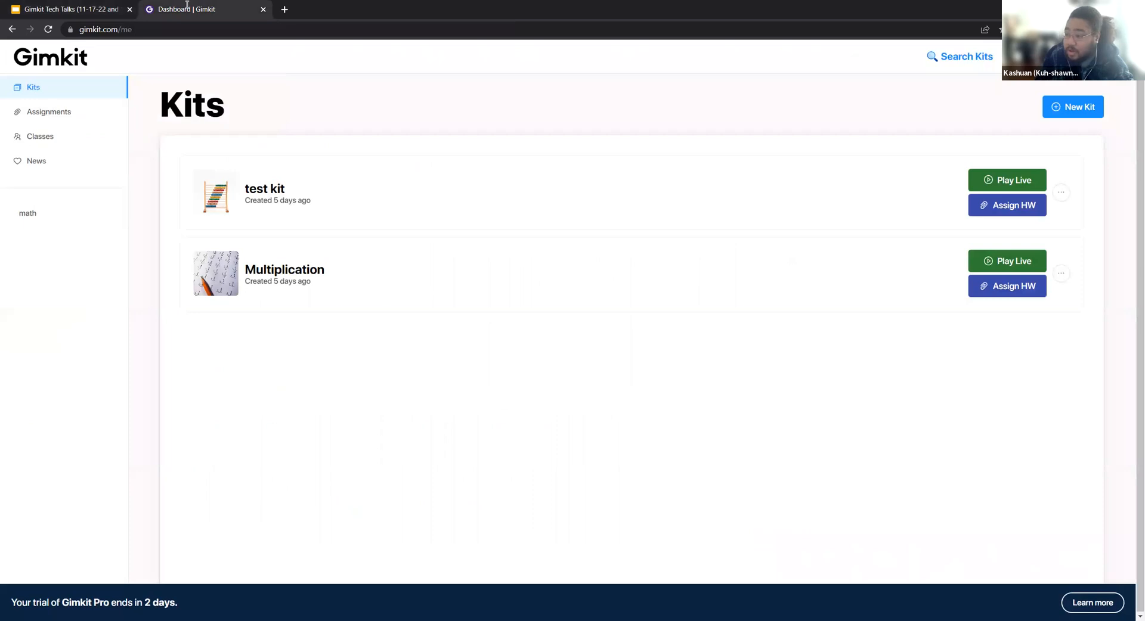
Log out of the account and look over the features described on the public home page.
{"action": "mouse_move", "coordinate": [1068, 56]}
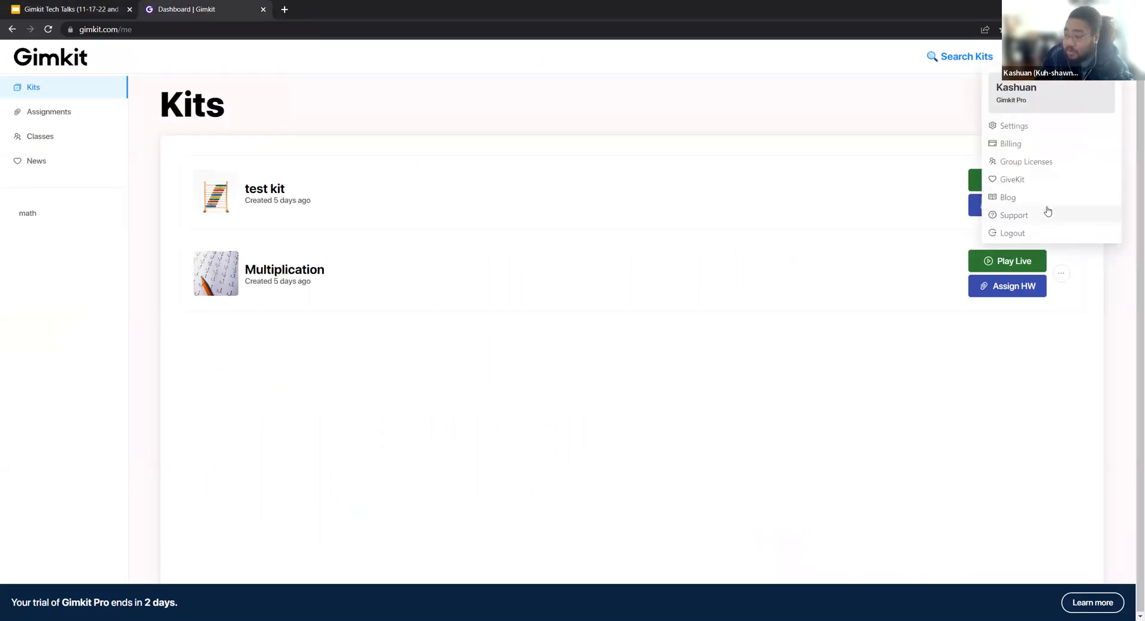
{"action": "left_click", "coordinate": [1005, 233]}
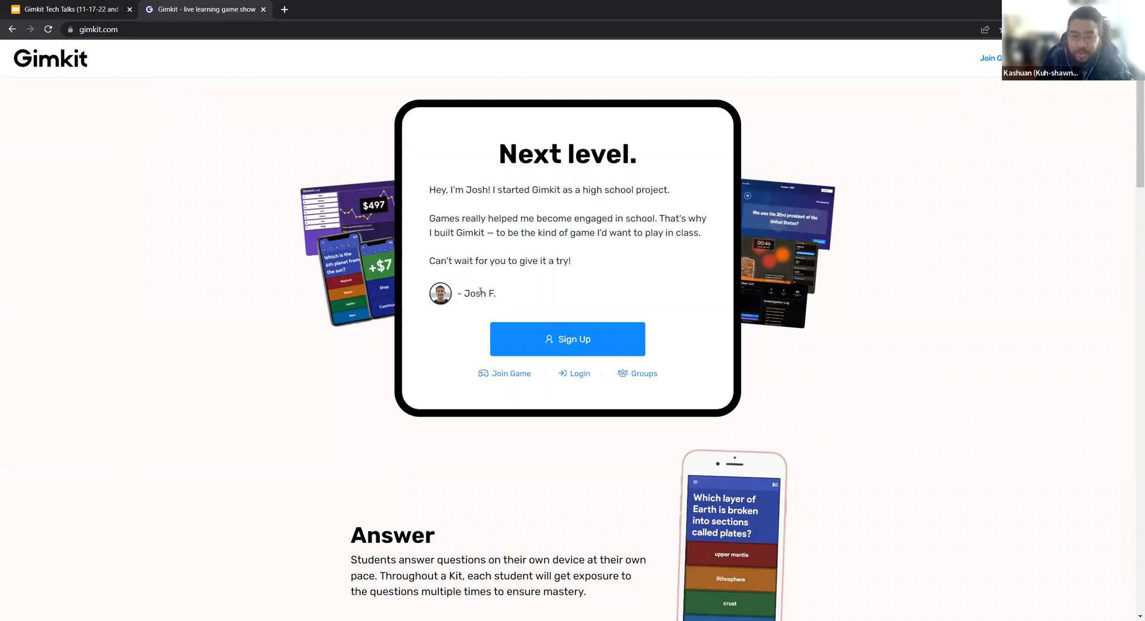
{"action": "scroll", "coordinate": [480, 291], "scroll_direction": "down", "scroll_amount": 1}
{"action": "scroll", "coordinate": [480, 291], "scroll_direction": "down", "scroll_amount": 15}
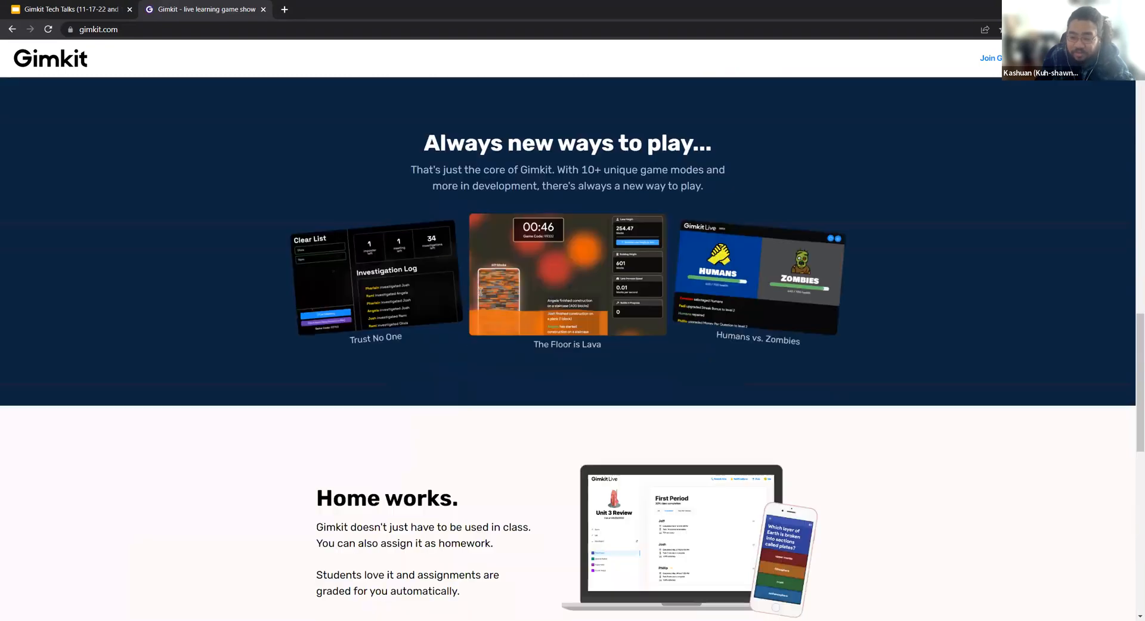
{"action": "scroll", "coordinate": [480, 291], "scroll_direction": "down", "scroll_amount": 9}
{"action": "scroll", "coordinate": [517, 355], "scroll_direction": "up", "scroll_amount": 9}
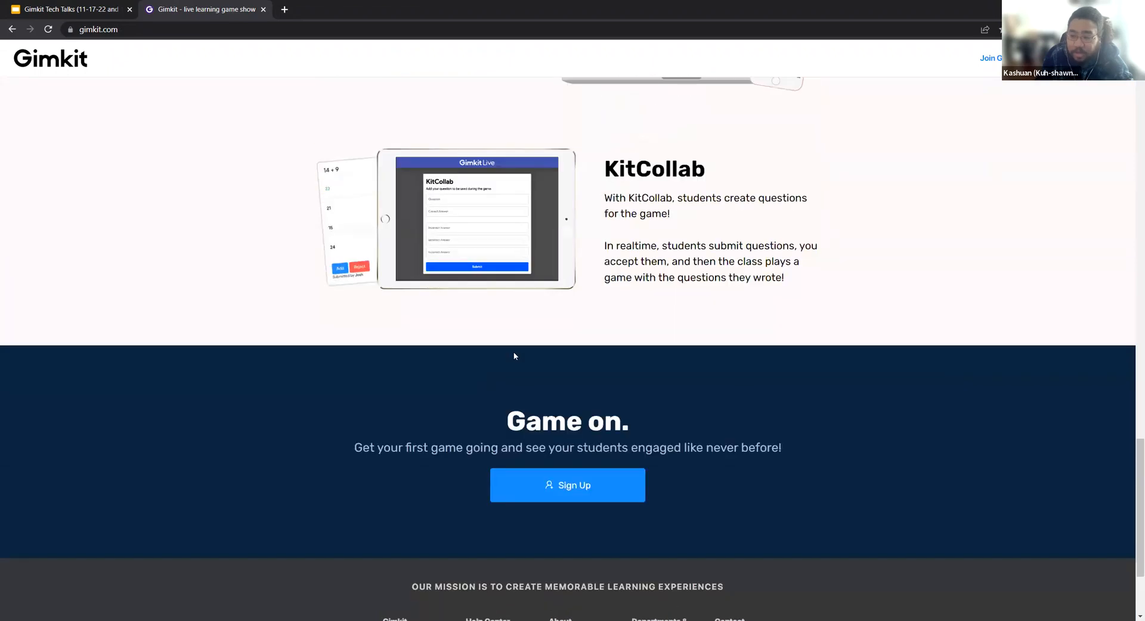
{"action": "scroll", "coordinate": [531, 383], "scroll_direction": "up", "scroll_amount": 15}
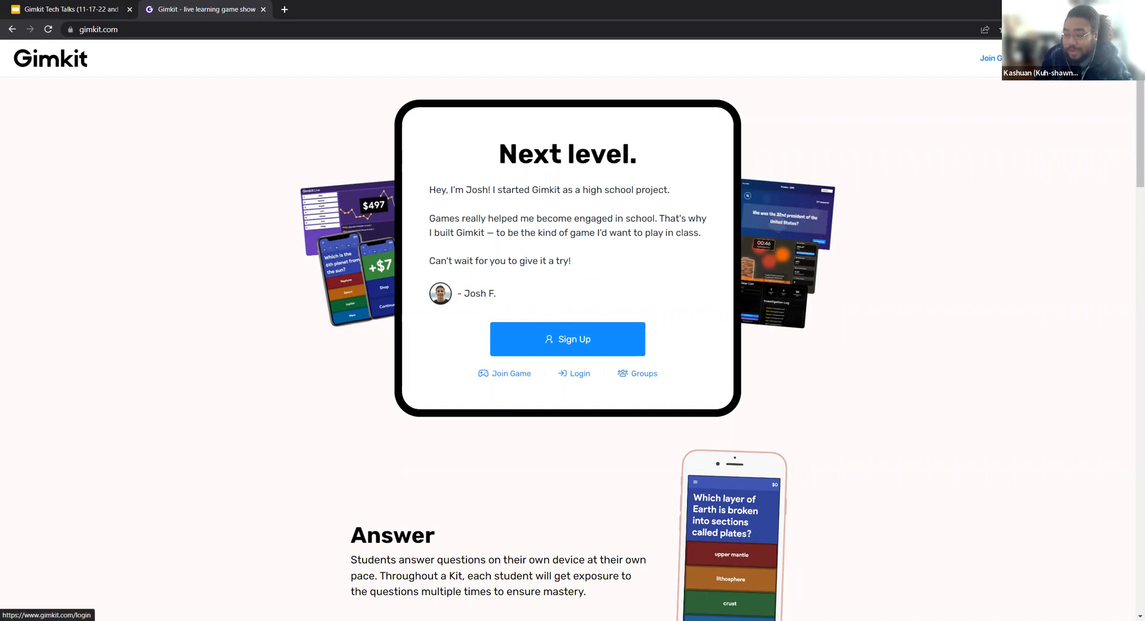
Log back in from the home page, continuing with the Google account.
{"action": "left_click", "coordinate": [574, 374]}
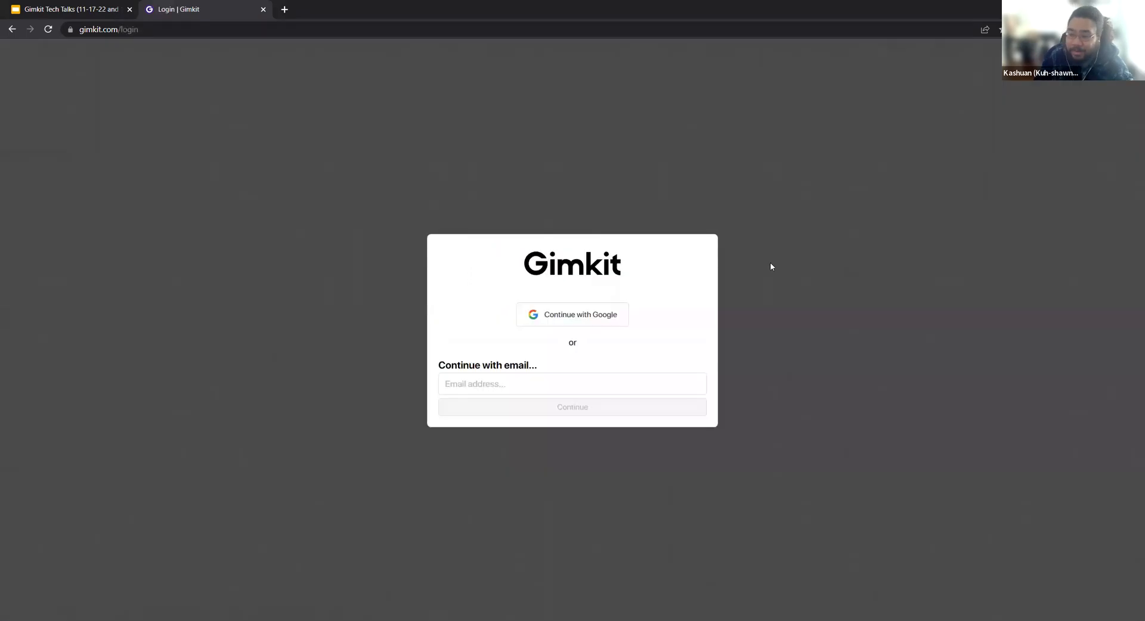
{"action": "left_click", "coordinate": [611, 319]}
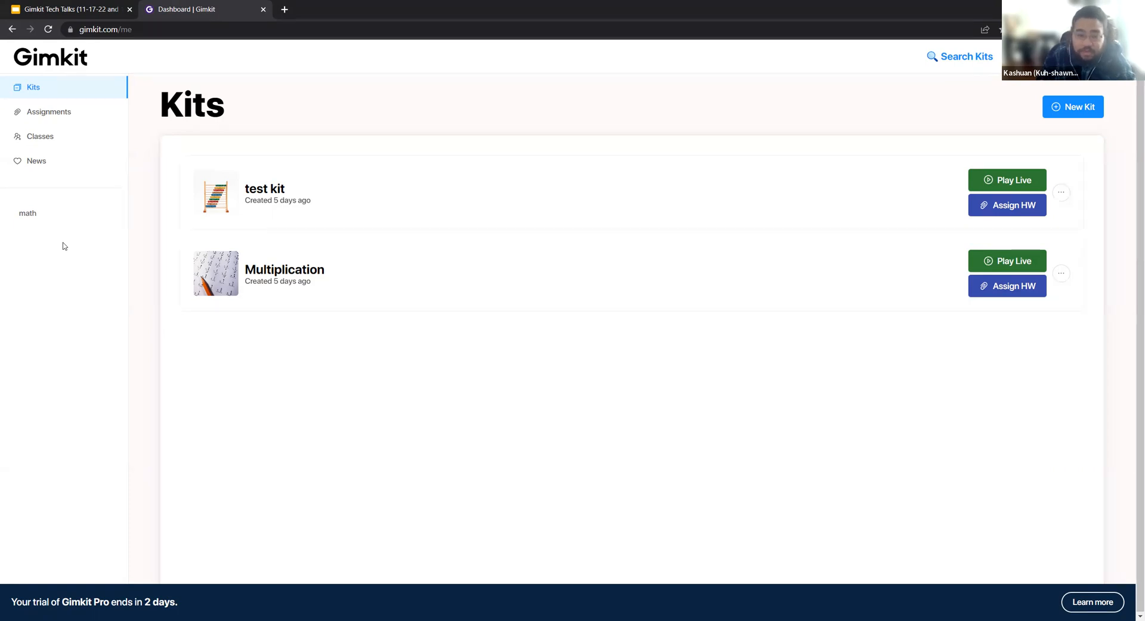
Start a new class and name it with the teacher's surname followed by "3rd hr".
{"action": "left_click", "coordinate": [46, 141]}
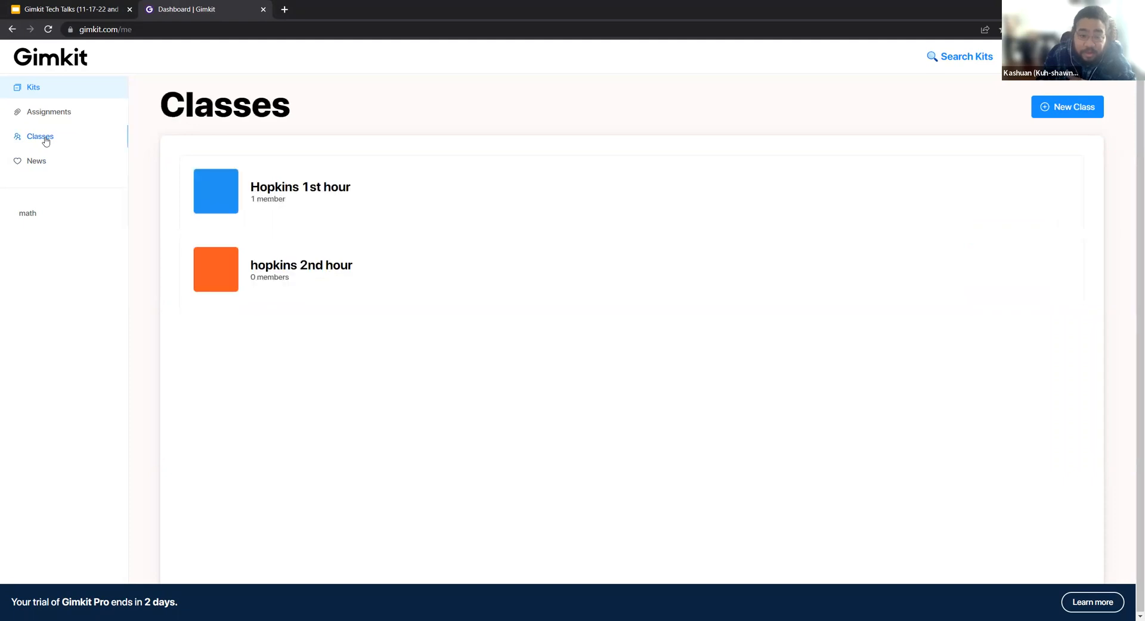
{"action": "left_click", "coordinate": [1084, 112]}
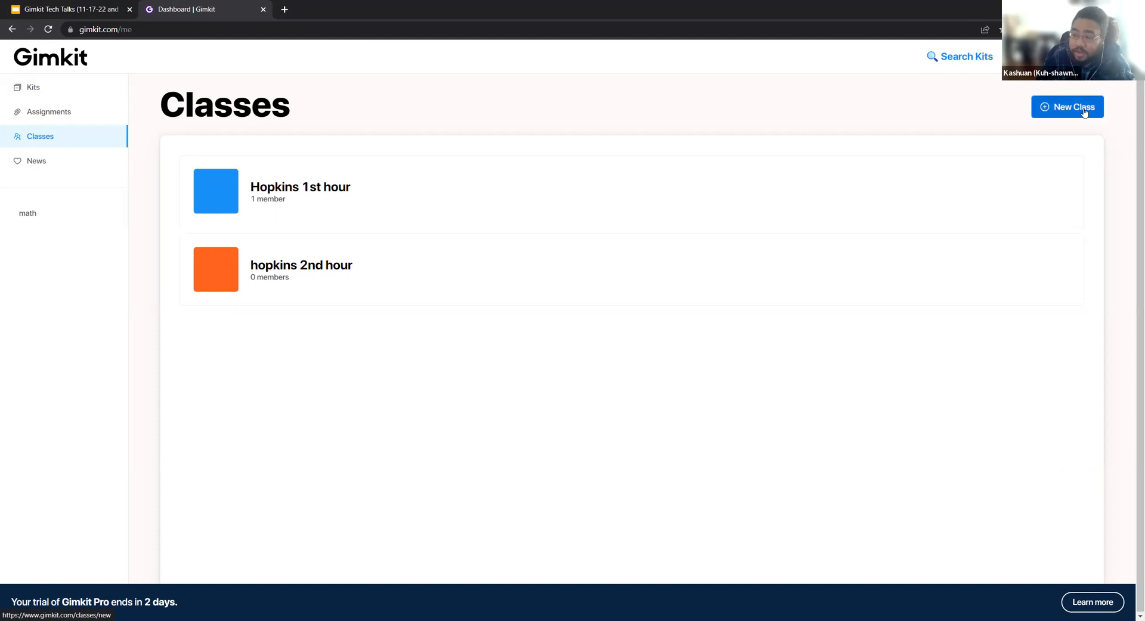
{"action": "left_click", "coordinate": [442, 290]}
{"action": "type", "text": "3rd"}
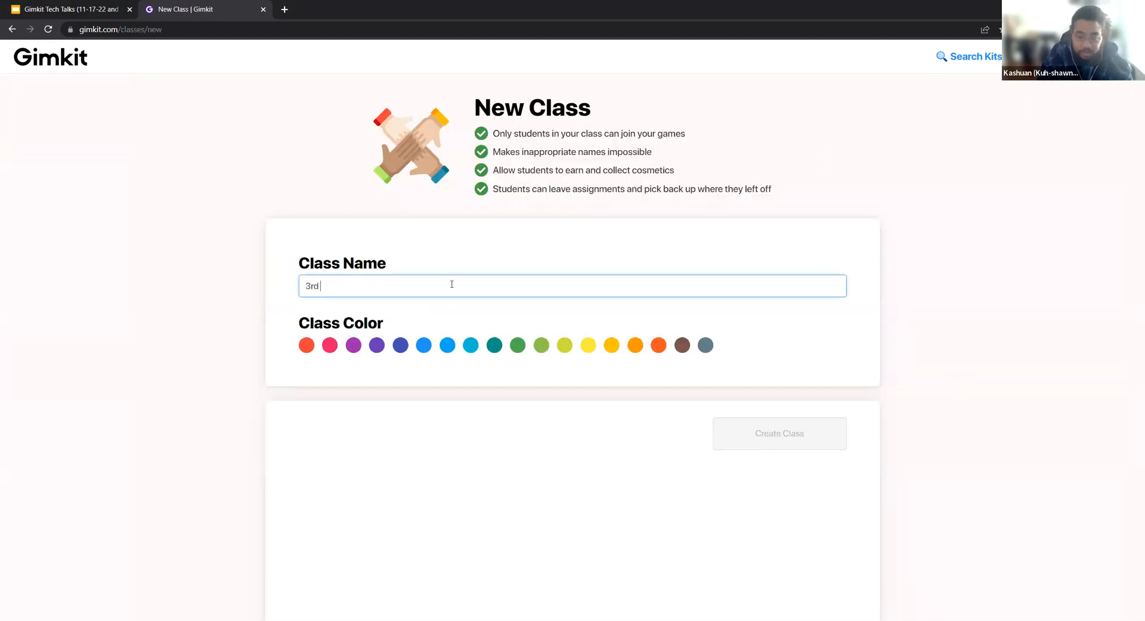
{"action": "key", "text": "BackSpace"}
{"action": "key", "text": "BackSpace"}
{"action": "key", "text": "BackSpace"}
{"action": "type", "text": "Hopkins "}
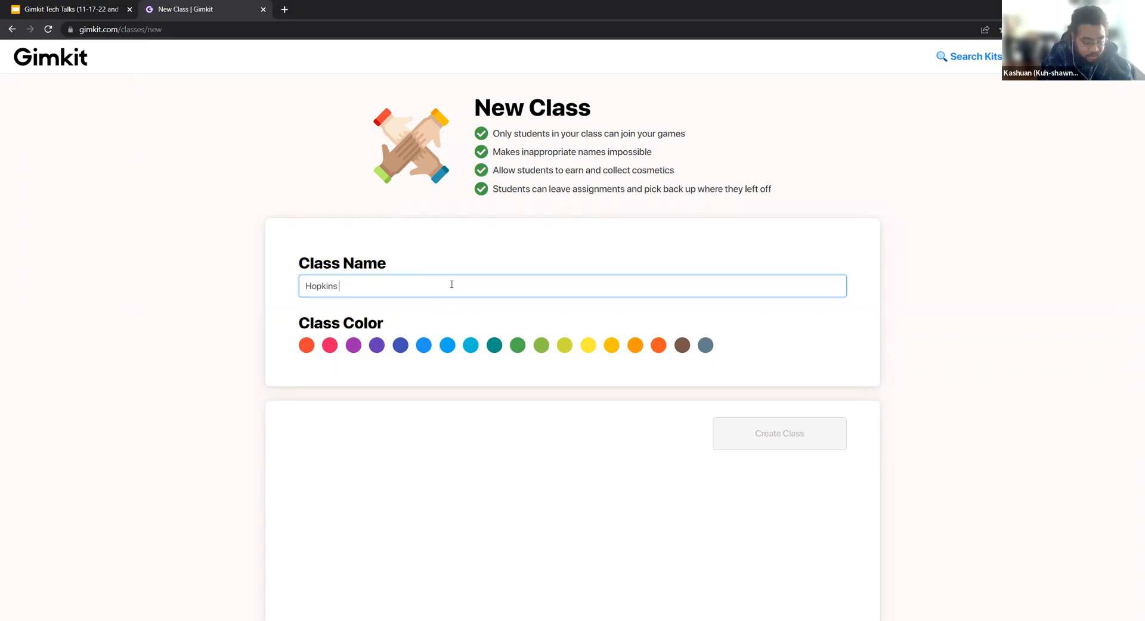
{"action": "type", "text": "3rd hr"}
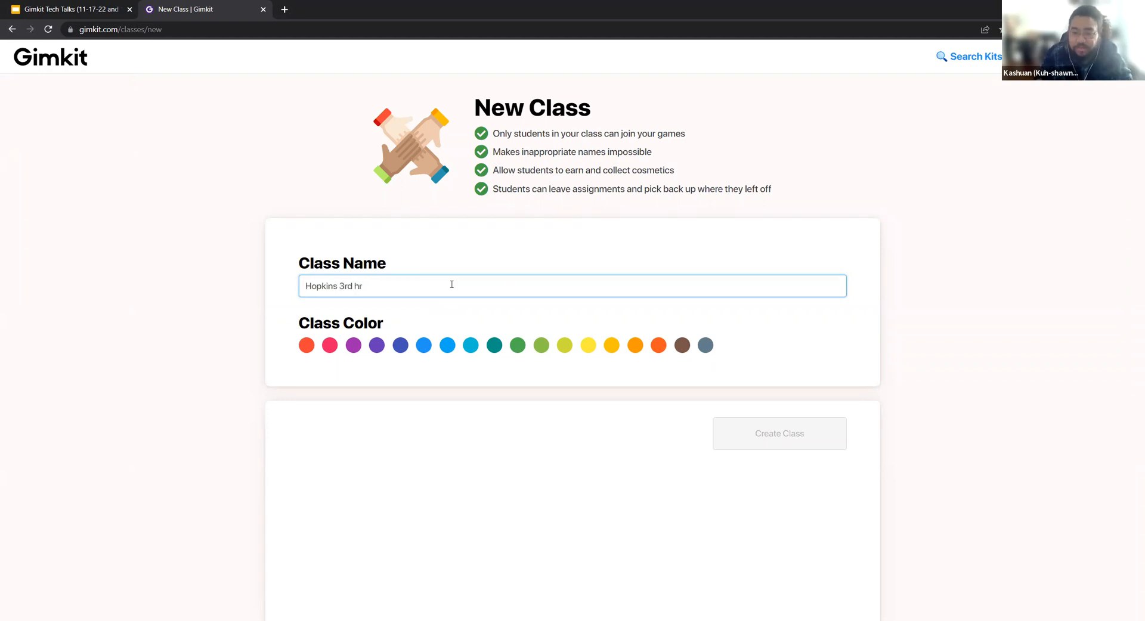
{"action": "left_click", "coordinate": [483, 238]}
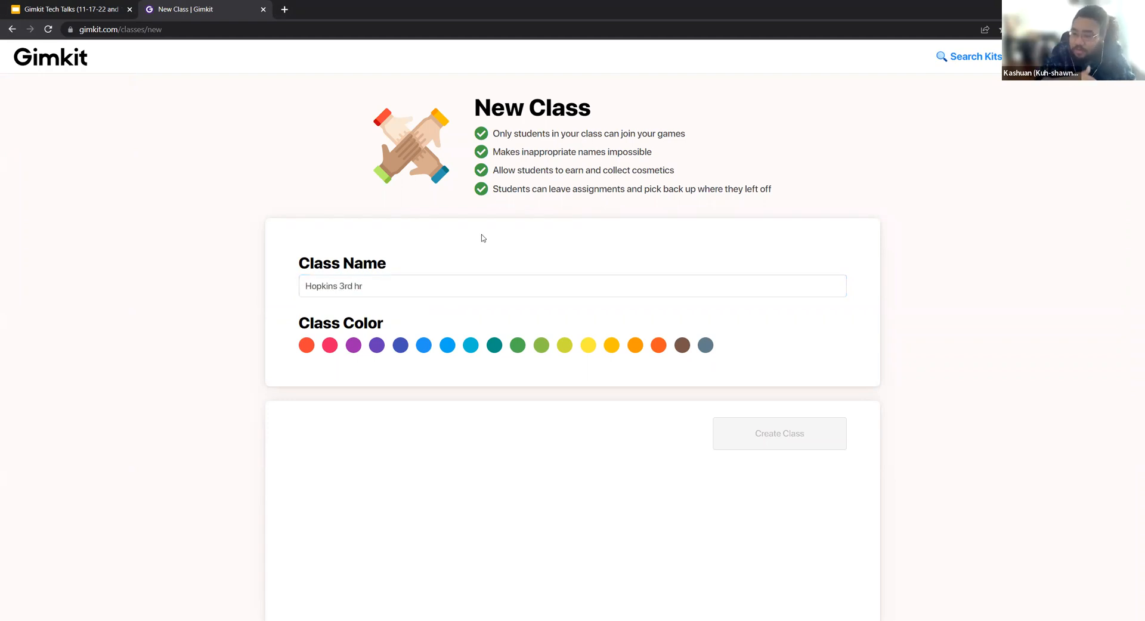
Review the listed class benefits, set the class color to deep orange, and create the class.
{"action": "left_click_drag", "start_coordinate": [784, 189], "coordinate": [471, 128]}
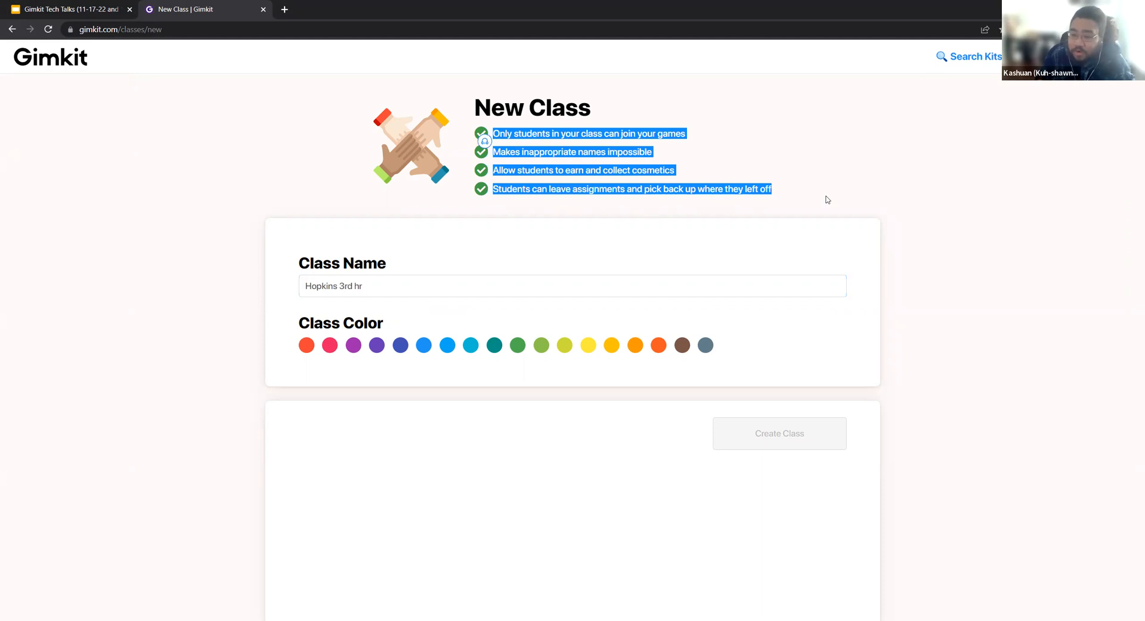
{"action": "left_click", "coordinate": [827, 200]}
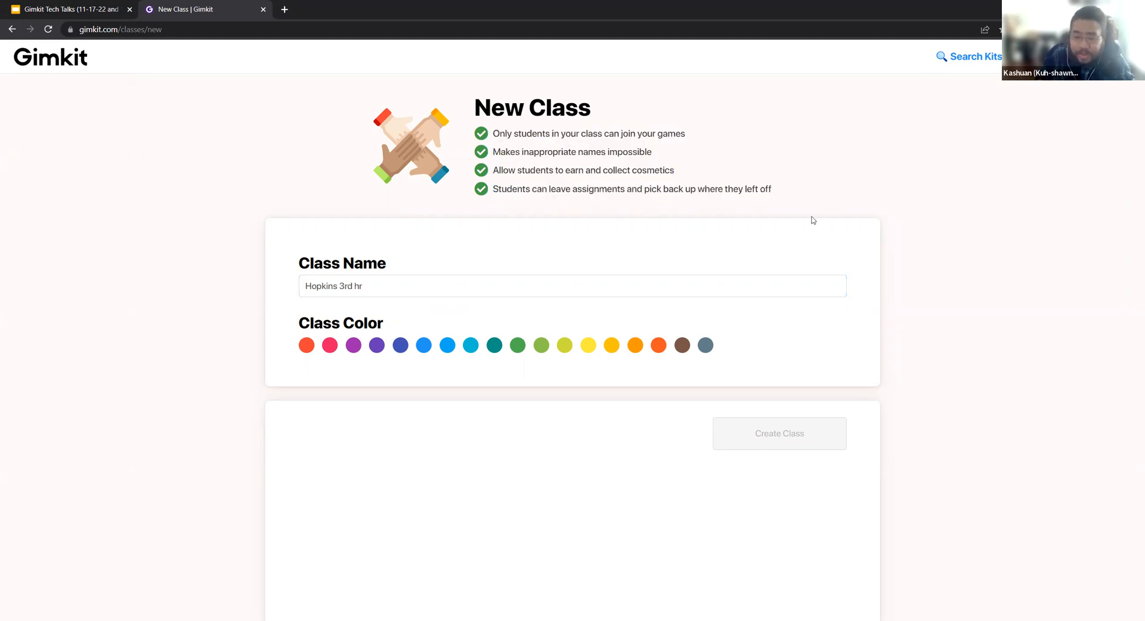
{"action": "left_click", "coordinate": [658, 346]}
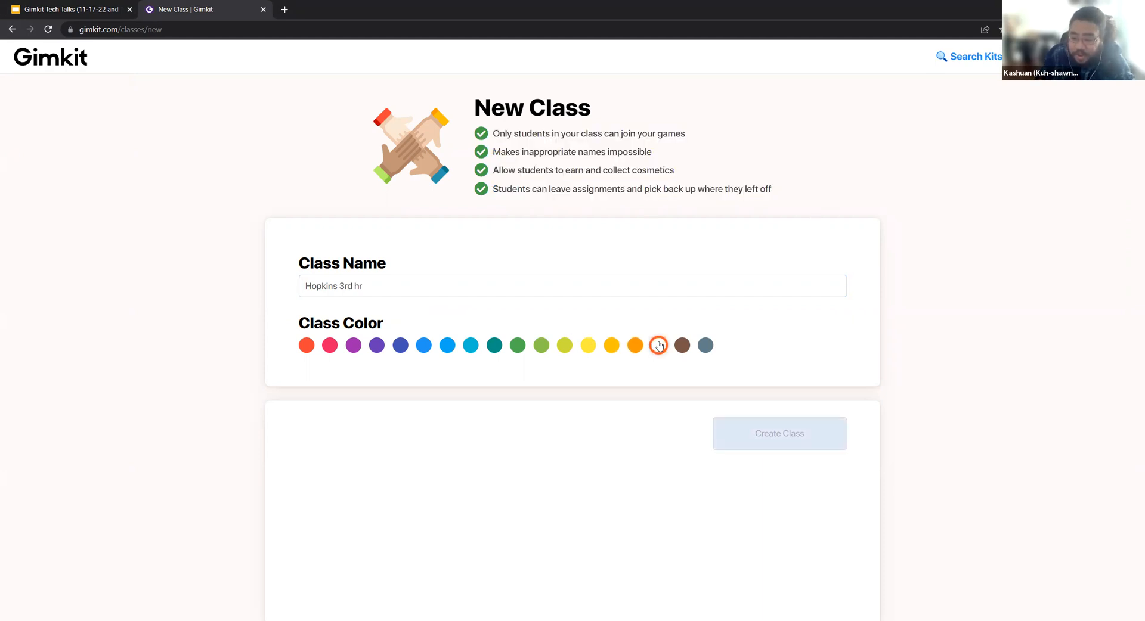
{"action": "left_click", "coordinate": [784, 446]}
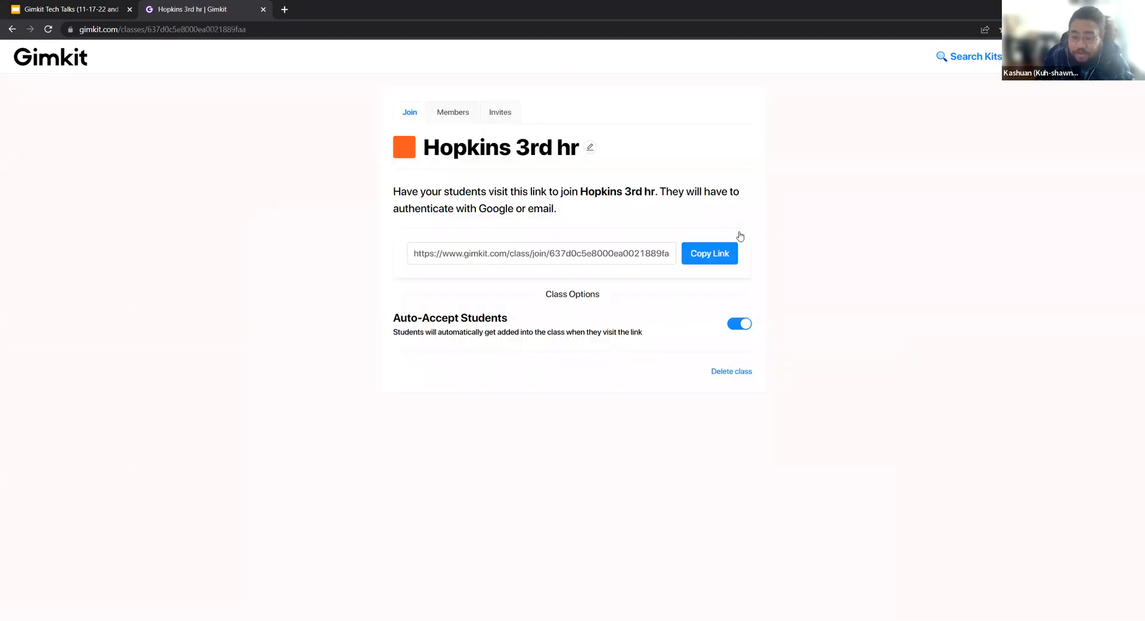
Copy the new class's join link and turn off Auto-Accept Students.
{"action": "left_click", "coordinate": [725, 253]}
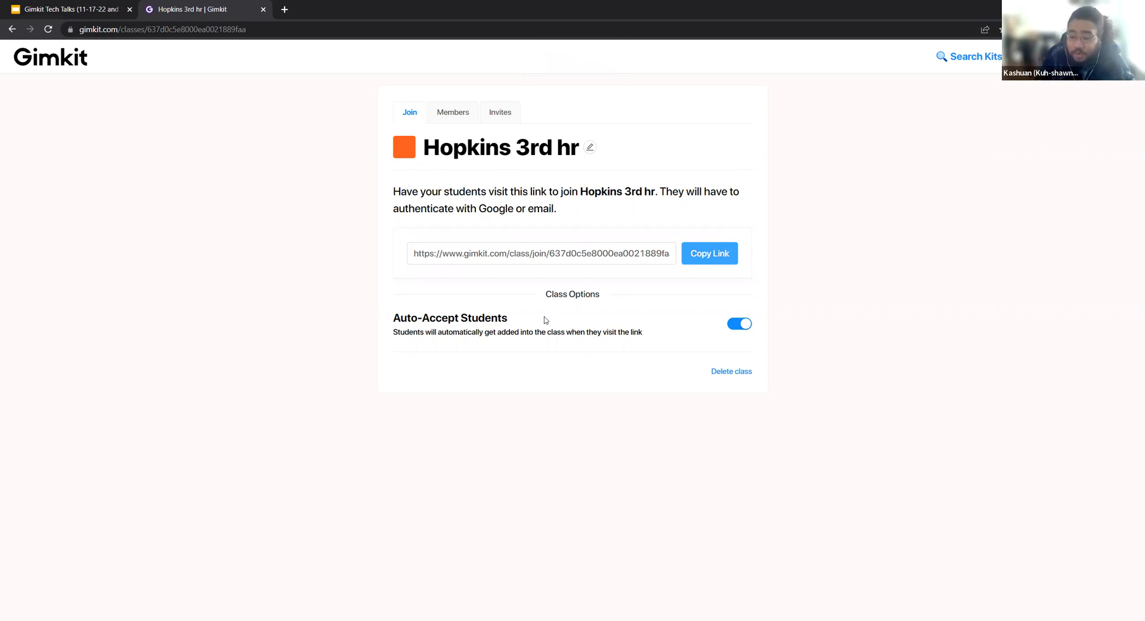
{"action": "left_click_drag", "start_coordinate": [391, 320], "coordinate": [510, 322]}
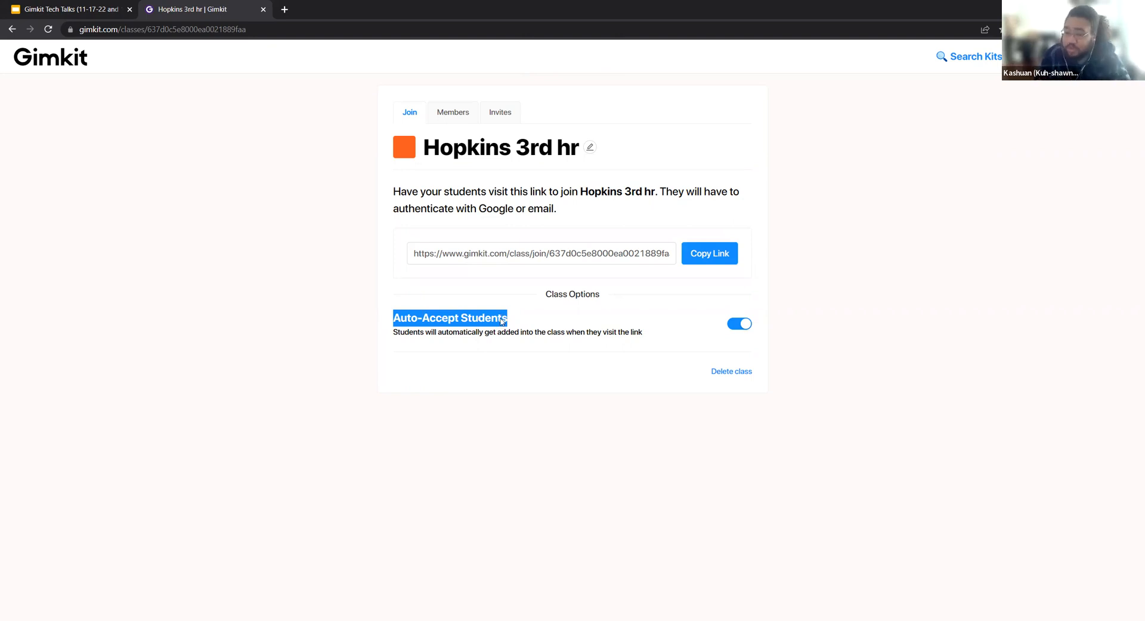
{"action": "left_click", "coordinate": [742, 323]}
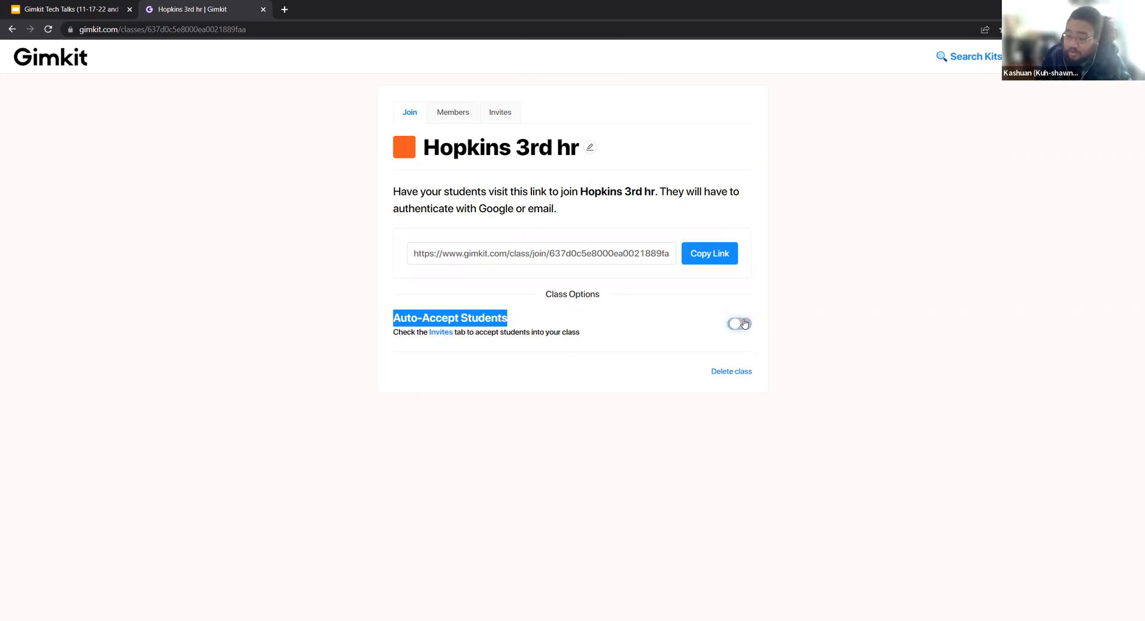
Check the class's pending invites and return to its join link to inspect the address.
{"action": "left_click", "coordinate": [494, 114]}
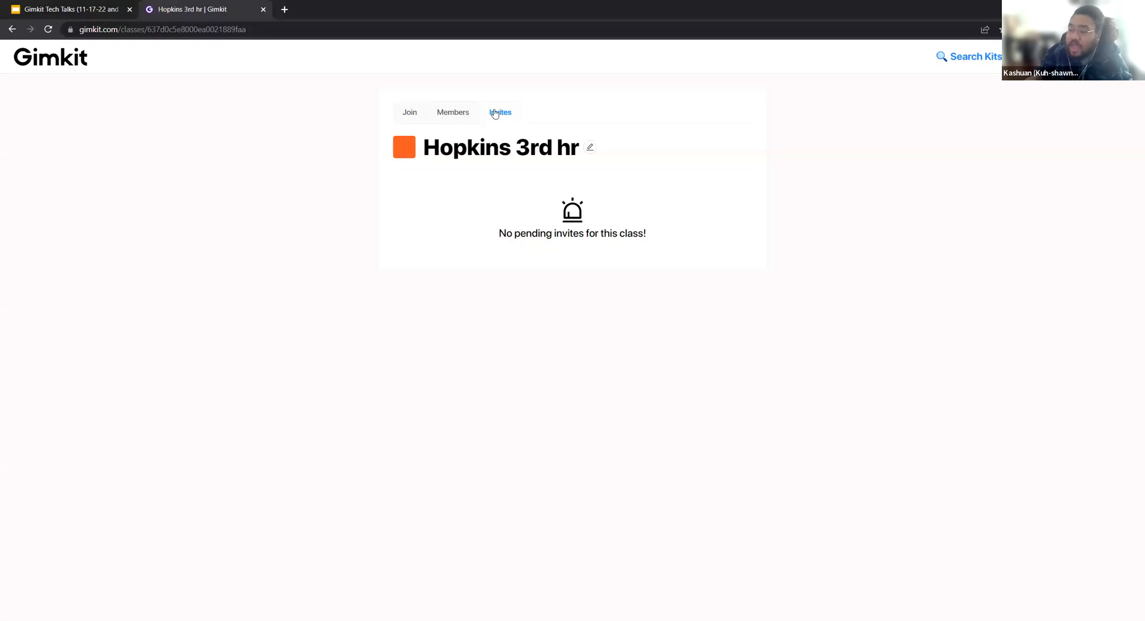
{"action": "left_click", "coordinate": [416, 109]}
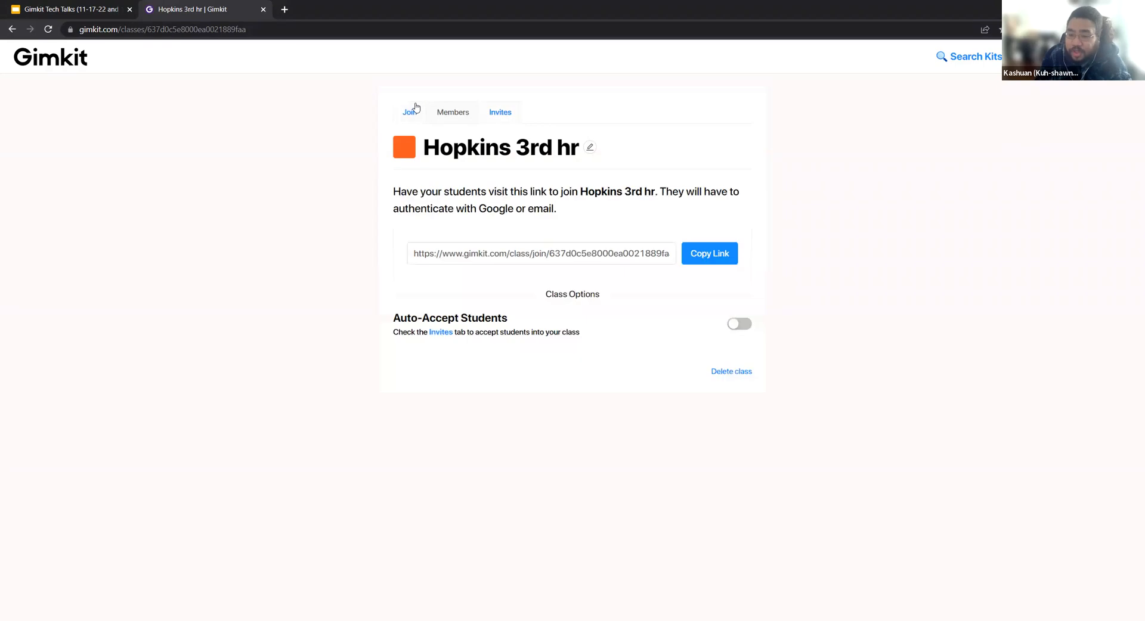
{"action": "left_click", "coordinate": [482, 246]}
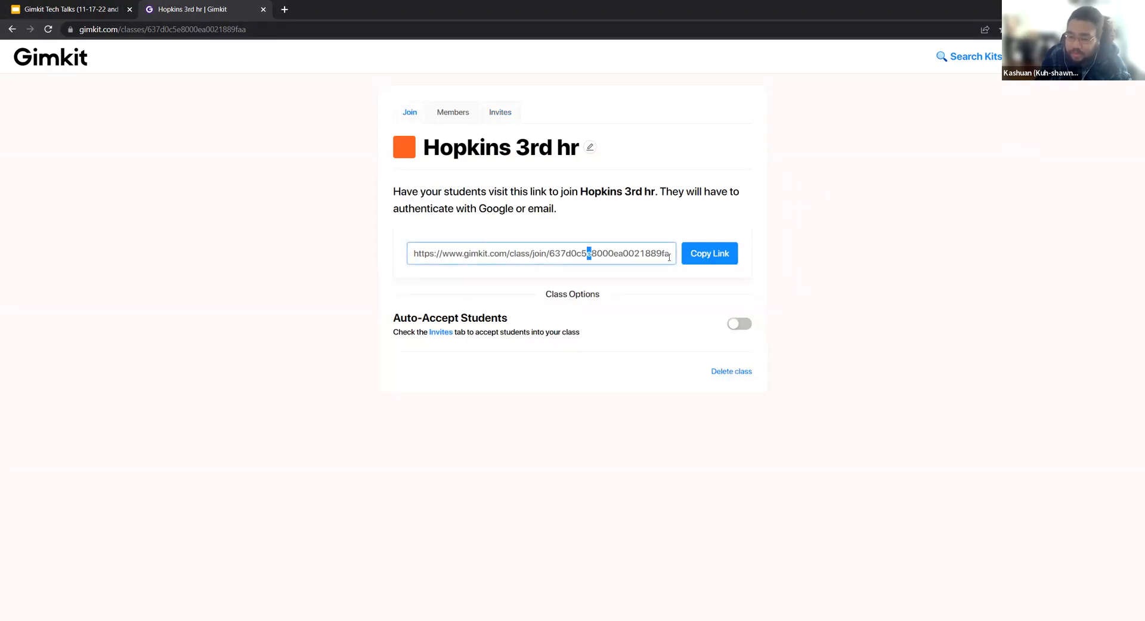
{"action": "left_click_drag", "start_coordinate": [589, 253], "coordinate": [691, 253]}
{"action": "left_click", "coordinate": [655, 216]}
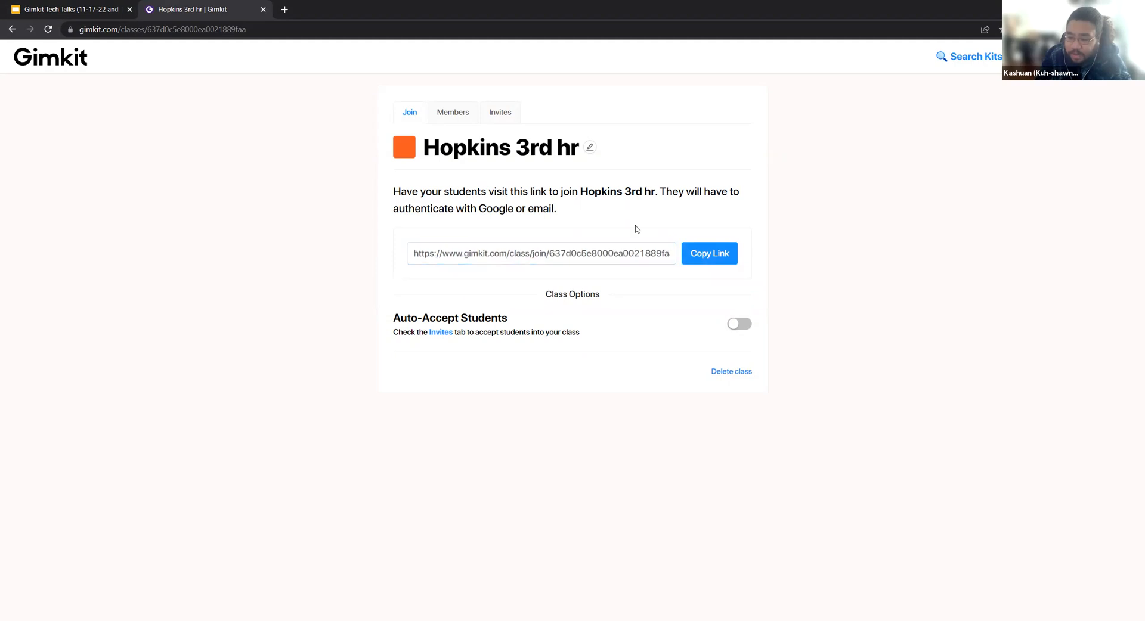
{"action": "left_click", "coordinate": [535, 261]}
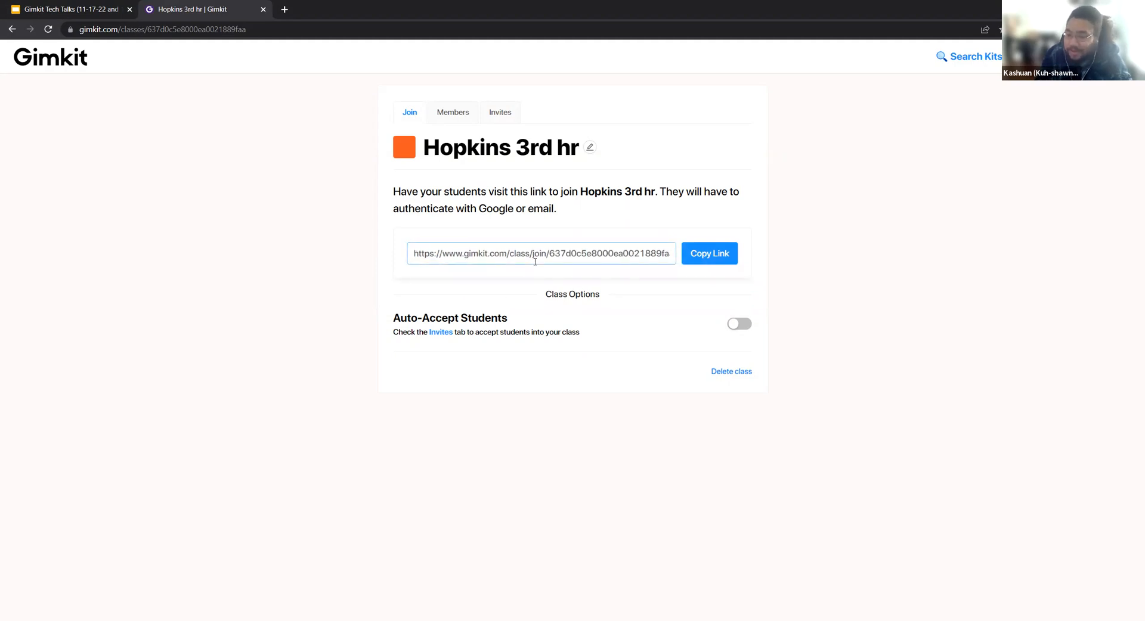
{"action": "left_click", "coordinate": [748, 223]}
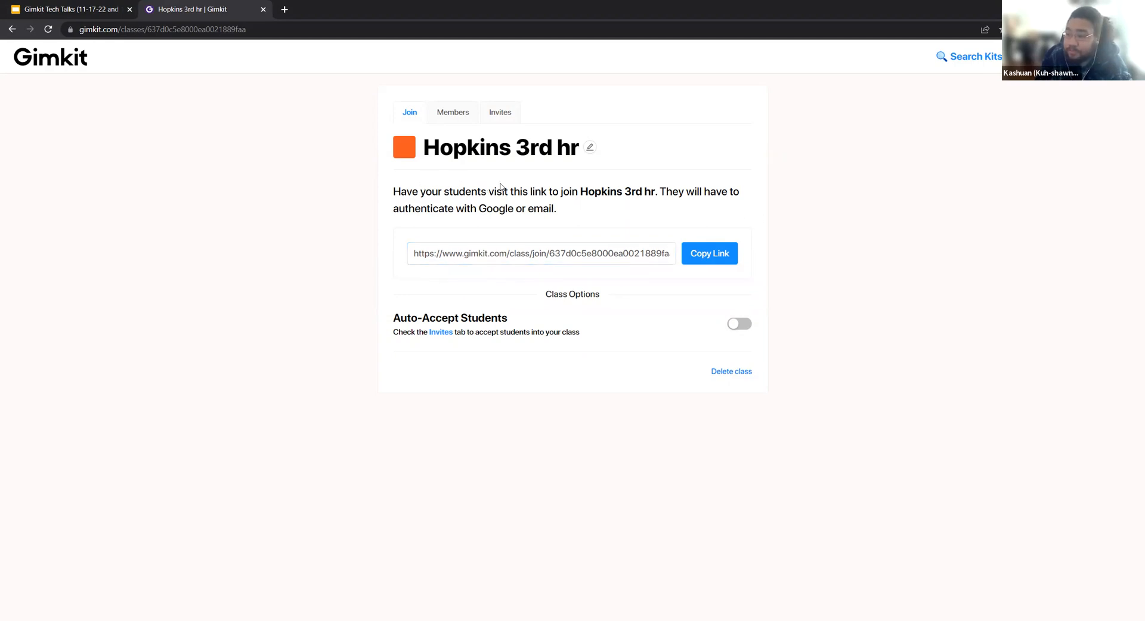
Return to the dashboard and search the public kits for "spanish".
{"action": "left_click", "coordinate": [58, 62]}
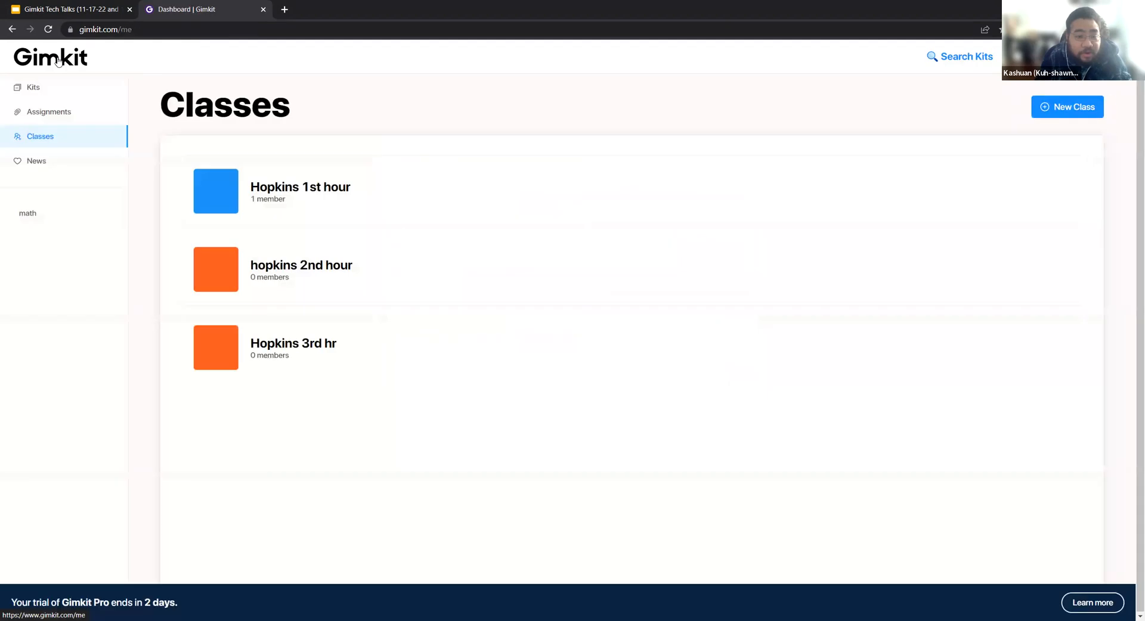
{"action": "left_click", "coordinate": [84, 7]}
{"action": "left_click", "coordinate": [217, 6]}
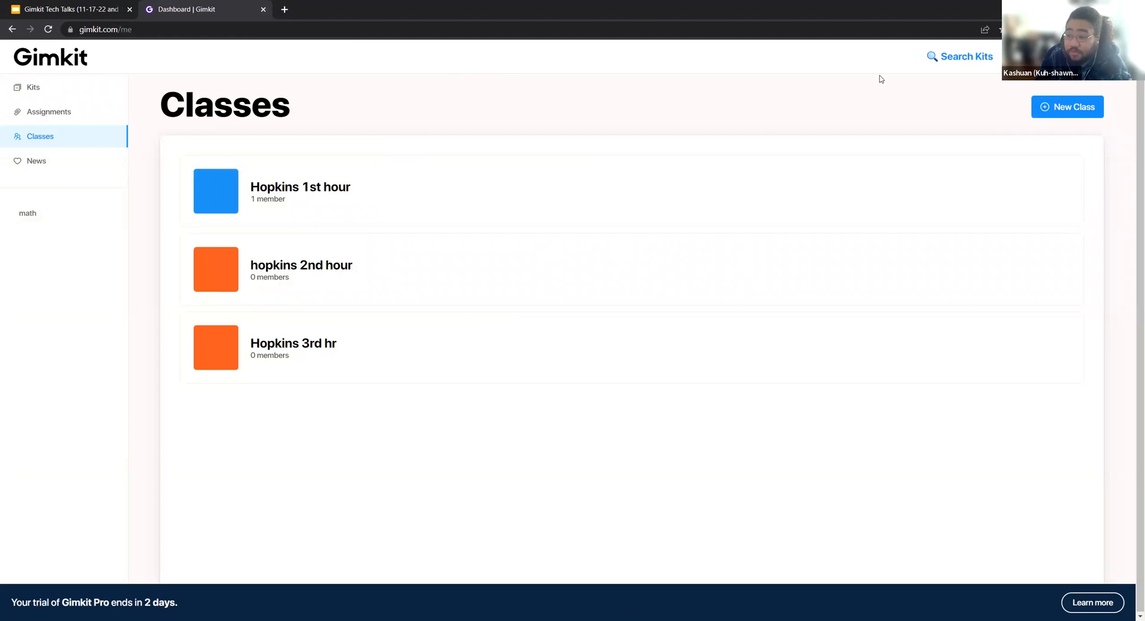
{"action": "left_click", "coordinate": [955, 58]}
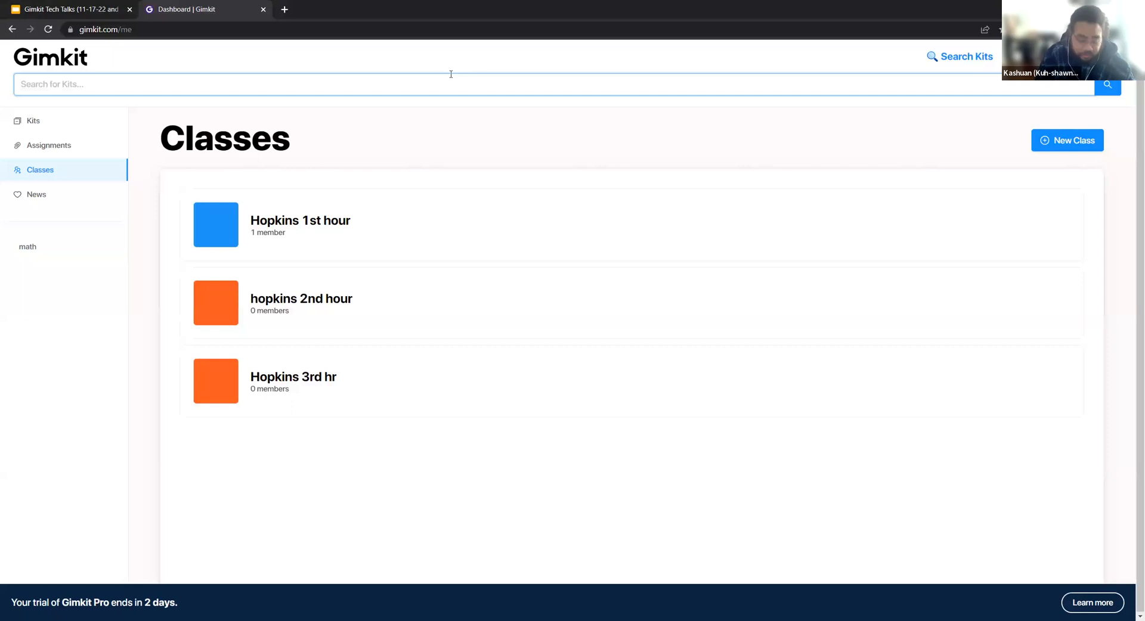
{"action": "type", "text": "spanish"}
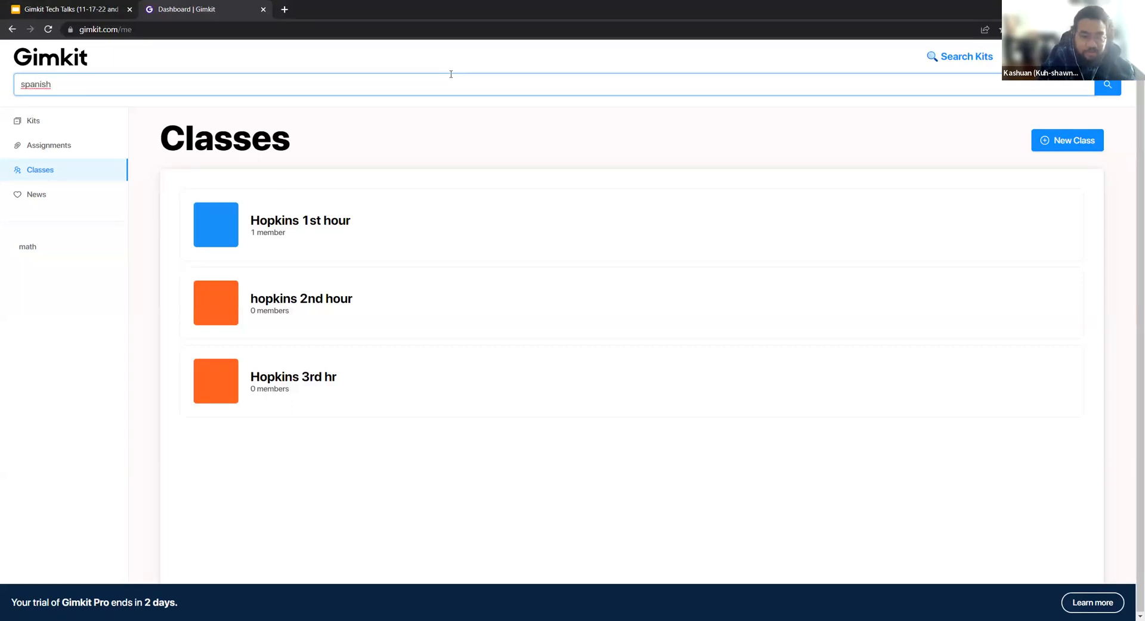
{"action": "key", "text": "Return"}
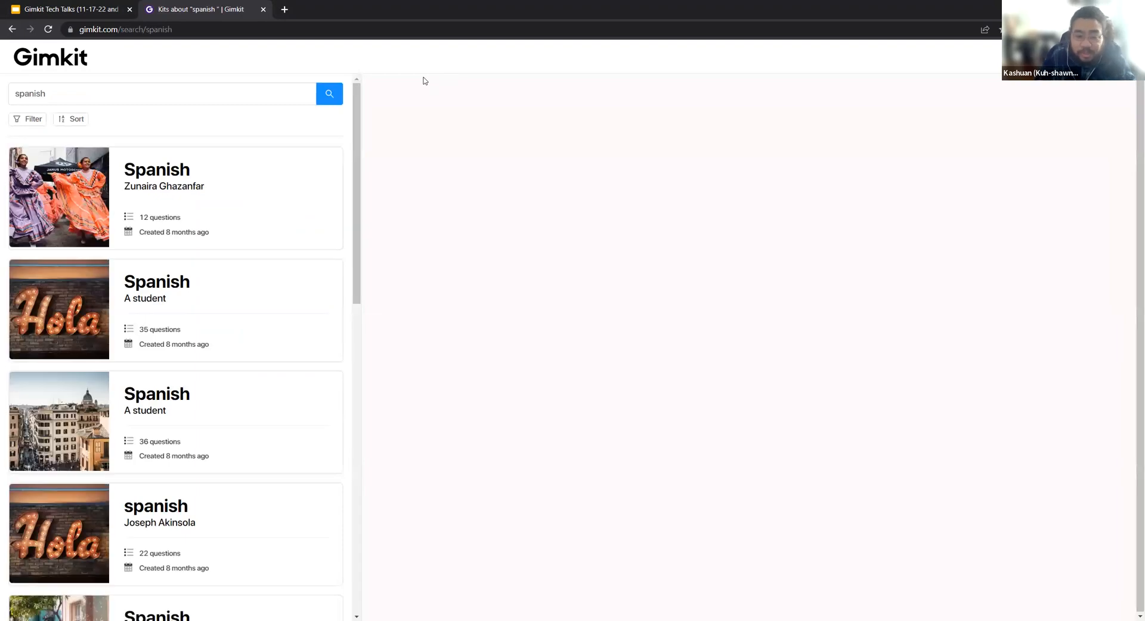
Look at the filter options and preview the questions of several Spanish kits in the search results.
{"action": "left_click", "coordinate": [242, 150]}
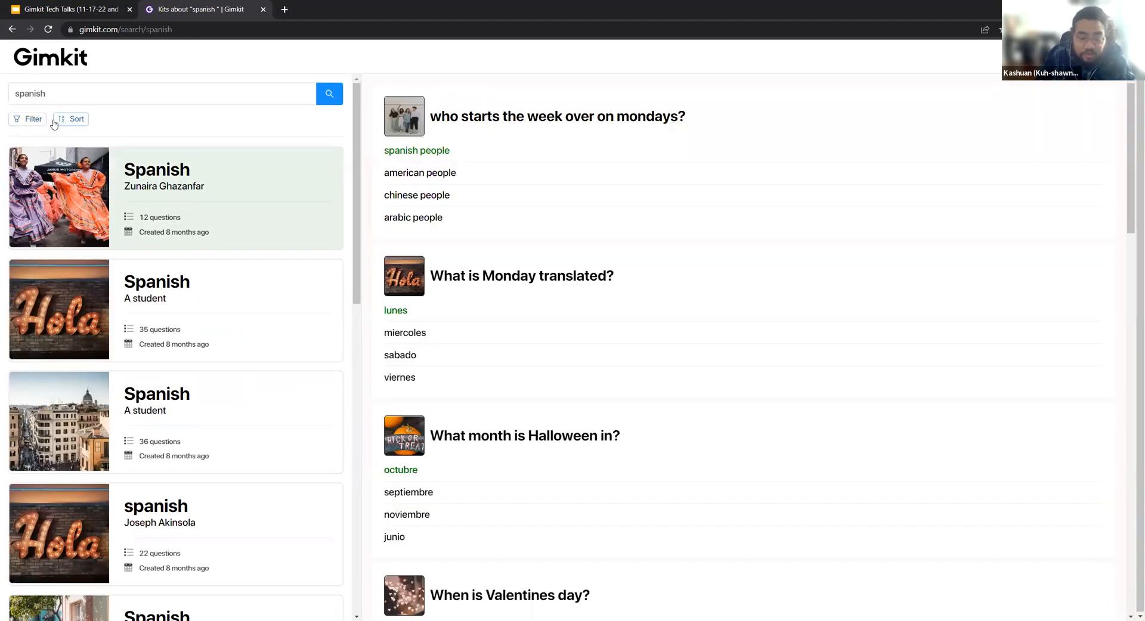
{"action": "left_click", "coordinate": [33, 119]}
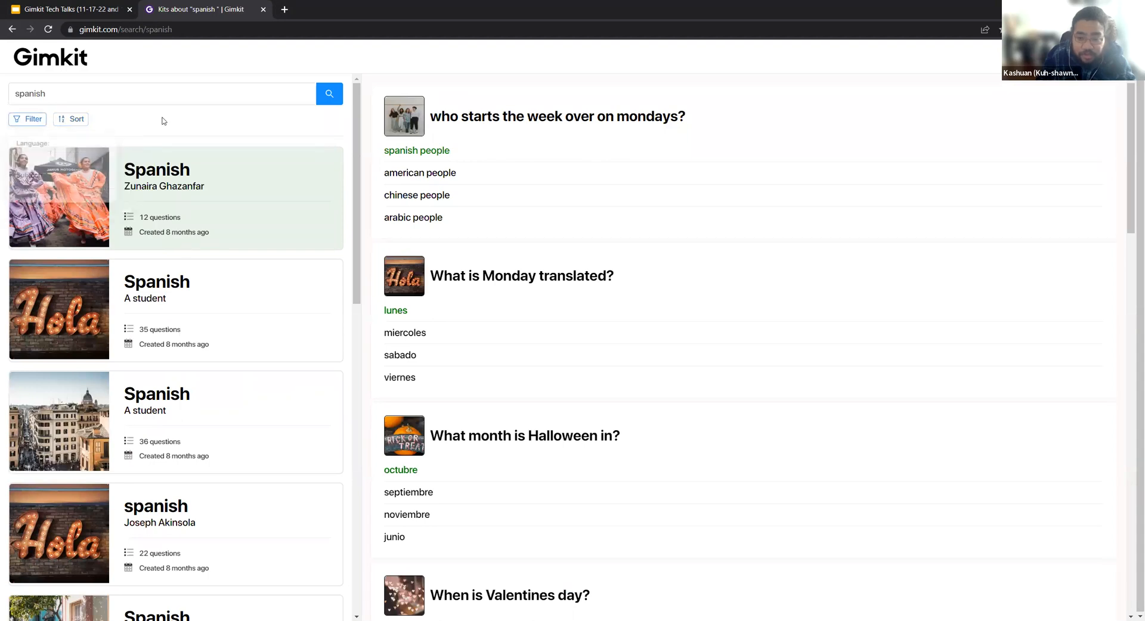
{"action": "left_click", "coordinate": [201, 293]}
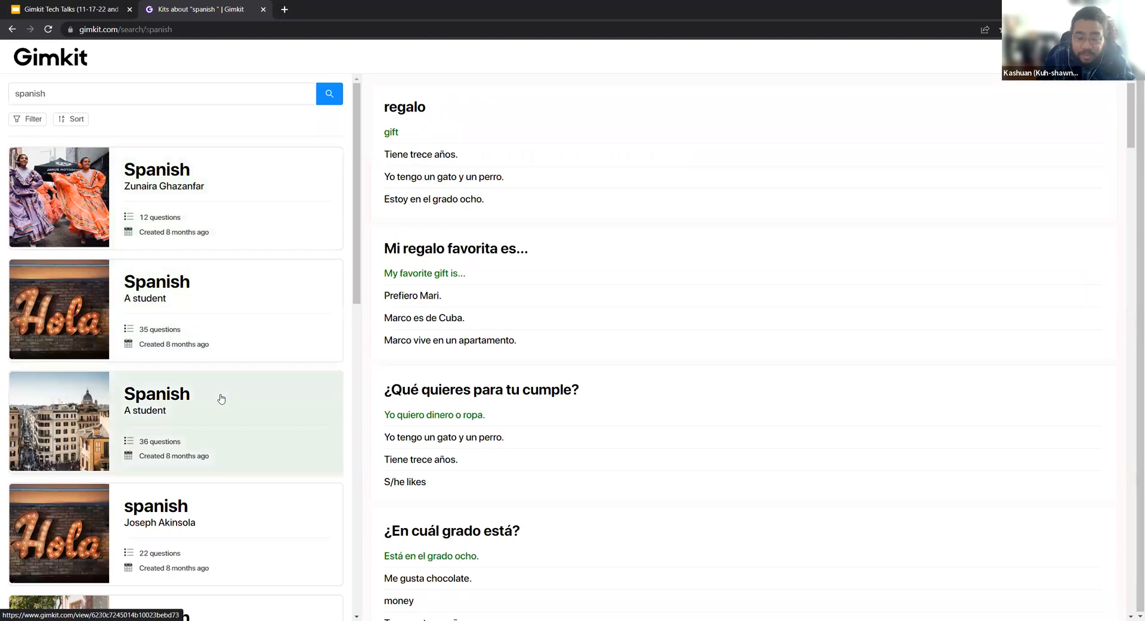
{"action": "scroll", "coordinate": [222, 399], "scroll_direction": "down", "scroll_amount": 2}
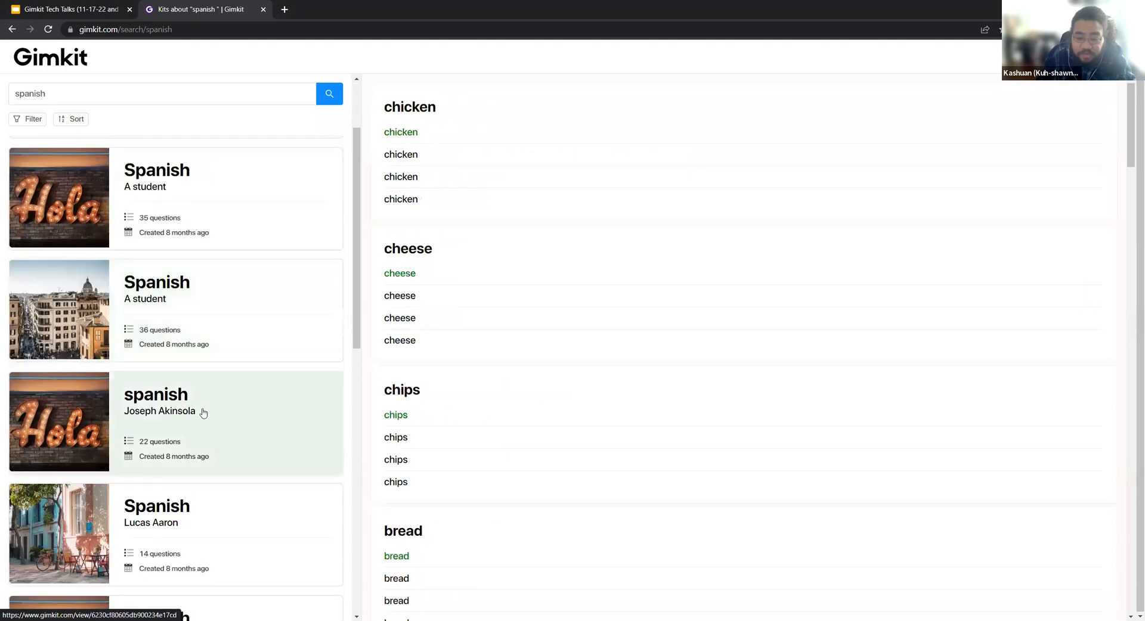
Preview the questions of further Spanish kits in the search results and open the 12-question kit starting with "a la derecha".
{"action": "scroll", "coordinate": [203, 412], "scroll_direction": "down", "scroll_amount": 2}
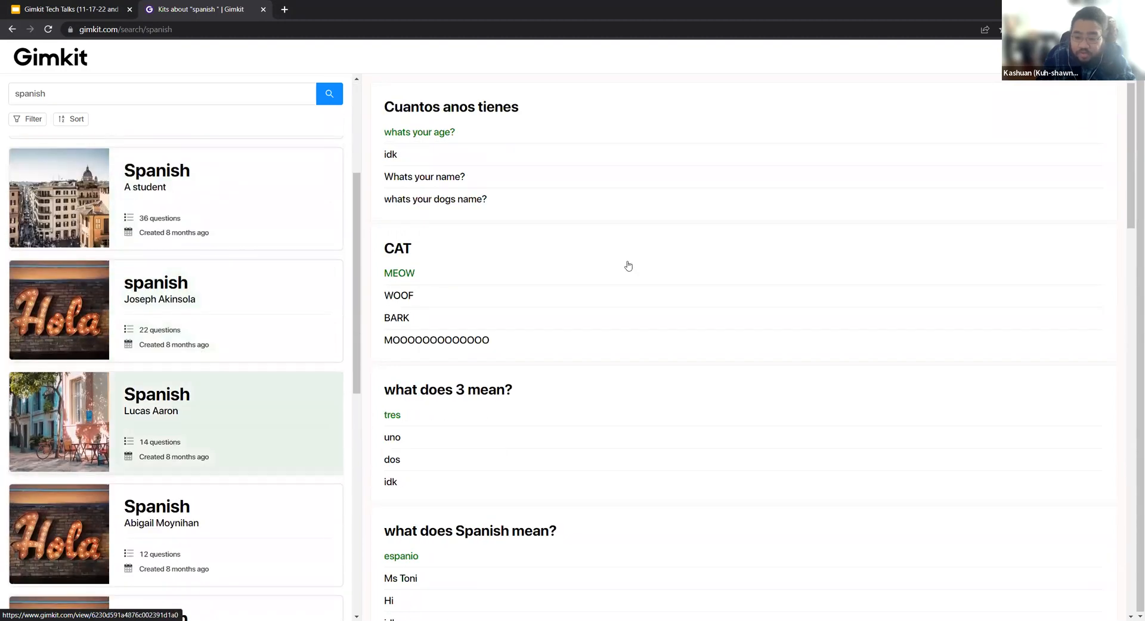
{"action": "scroll", "coordinate": [629, 266], "scroll_direction": "down", "scroll_amount": 8}
{"action": "scroll", "coordinate": [629, 266], "scroll_direction": "down", "scroll_amount": 8}
{"action": "scroll", "coordinate": [626, 263], "scroll_direction": "up", "scroll_amount": 17}
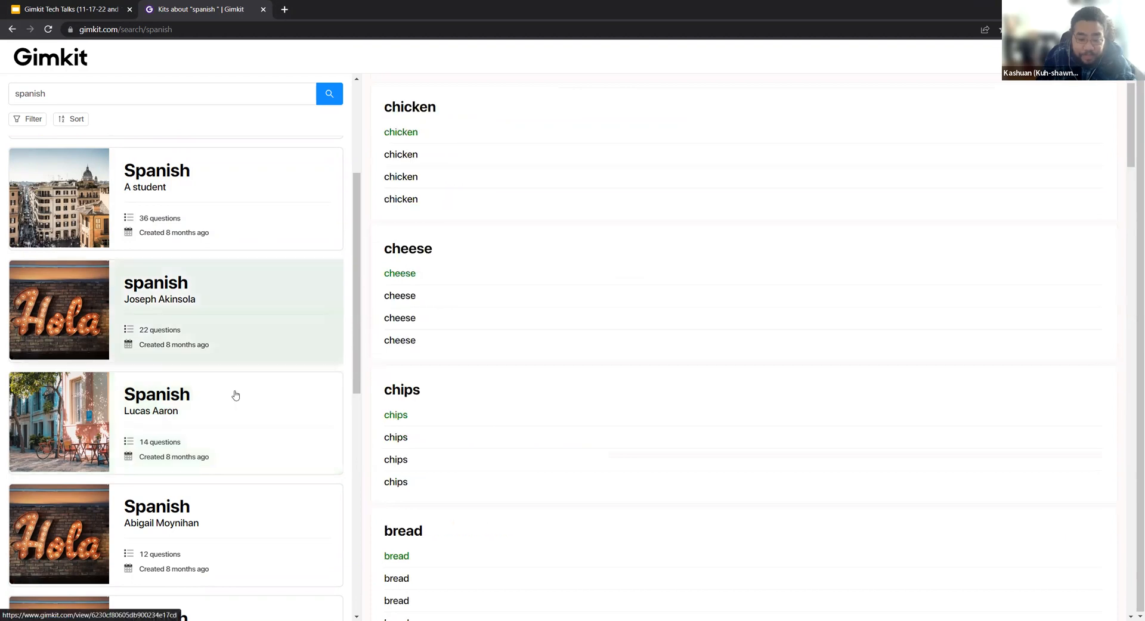
{"action": "scroll", "coordinate": [236, 395], "scroll_direction": "down", "scroll_amount": 2}
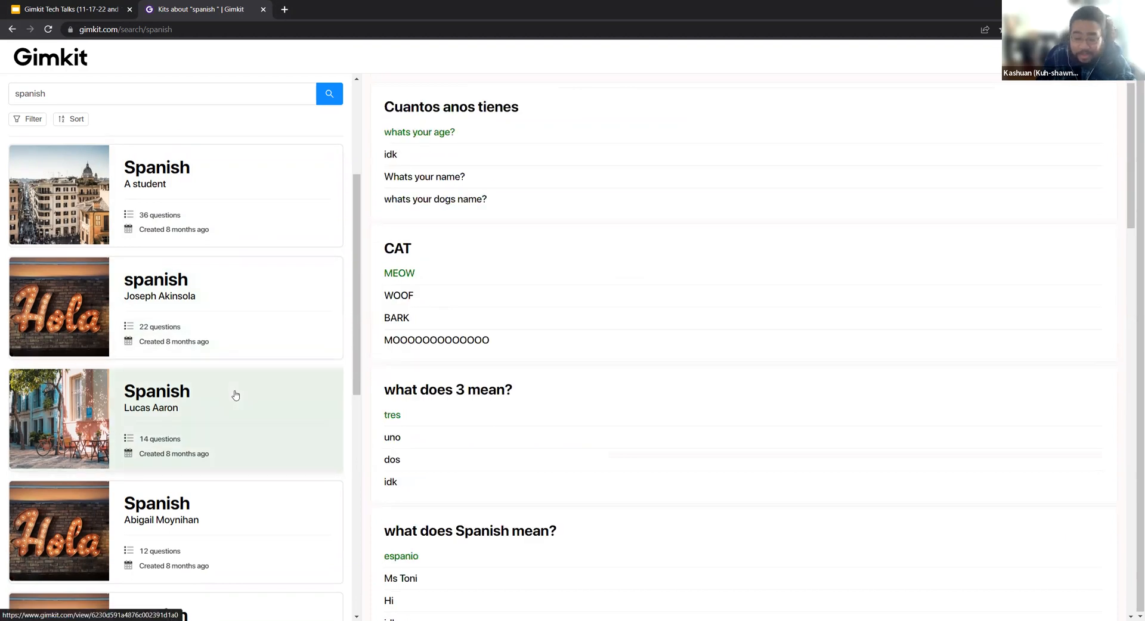
{"action": "scroll", "coordinate": [226, 405], "scroll_direction": "down", "scroll_amount": 1}
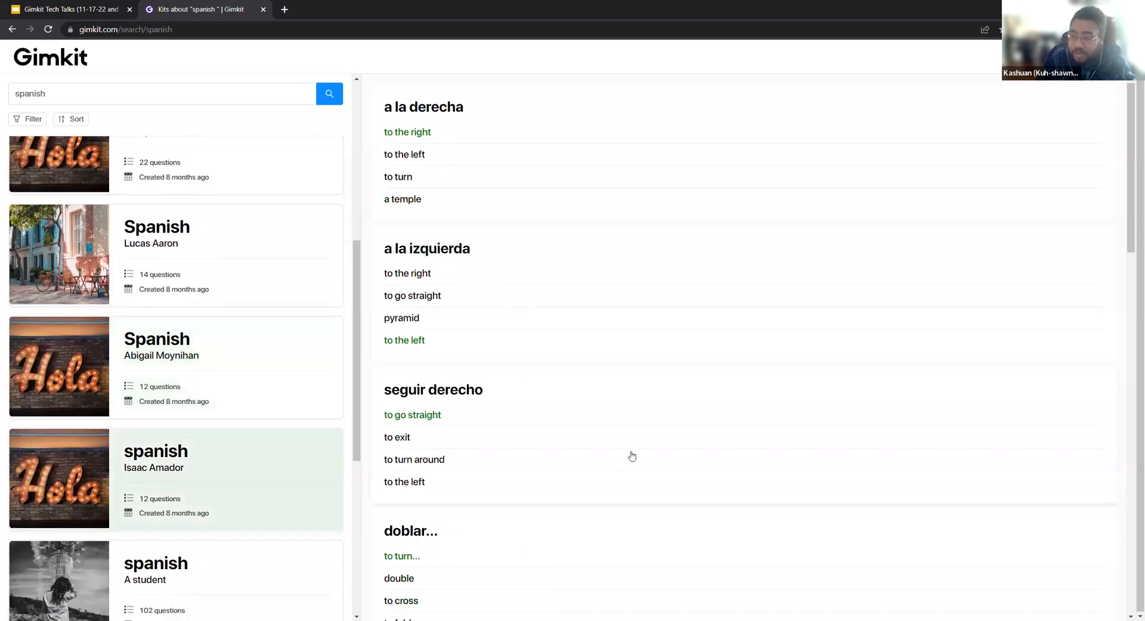
{"action": "scroll", "coordinate": [629, 456], "scroll_direction": "down", "scroll_amount": 15}
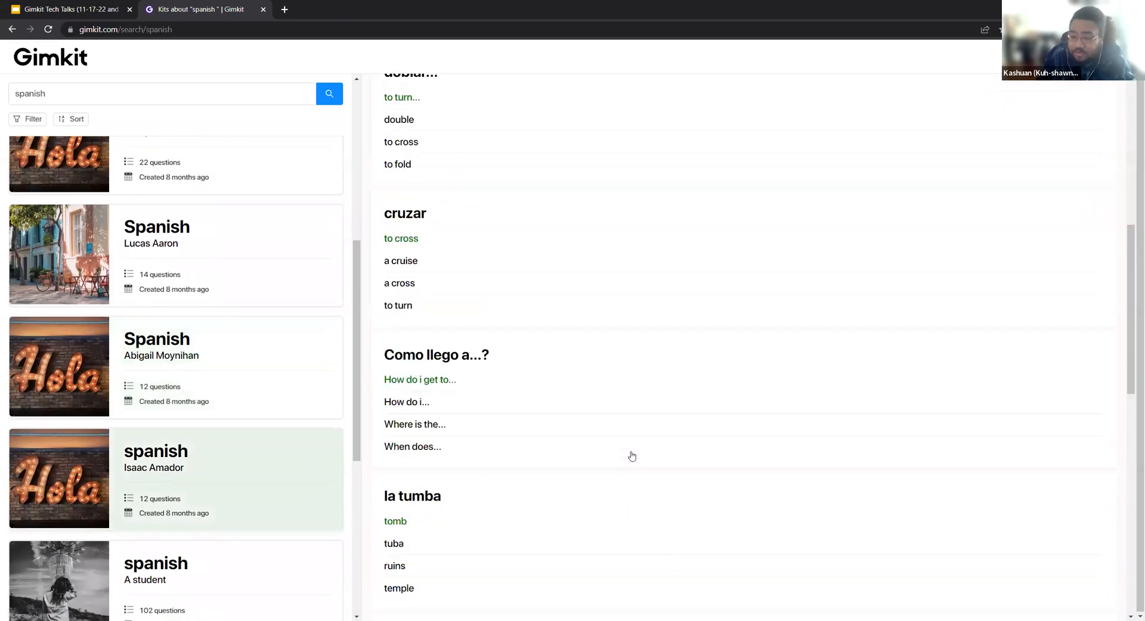
{"action": "left_click", "coordinate": [243, 480]}
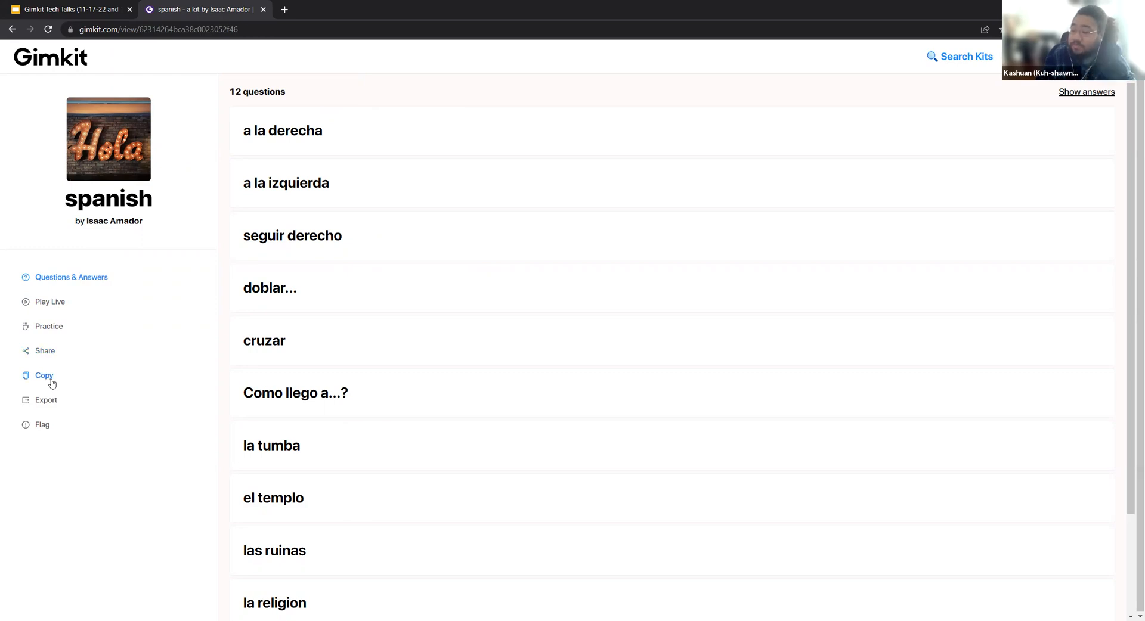
Create a new kit from the dashboard named "Awesome kit", searching cover photos for "math" and choosing the pencil-on-worksheet image.
{"action": "left_click", "coordinate": [83, 70]}
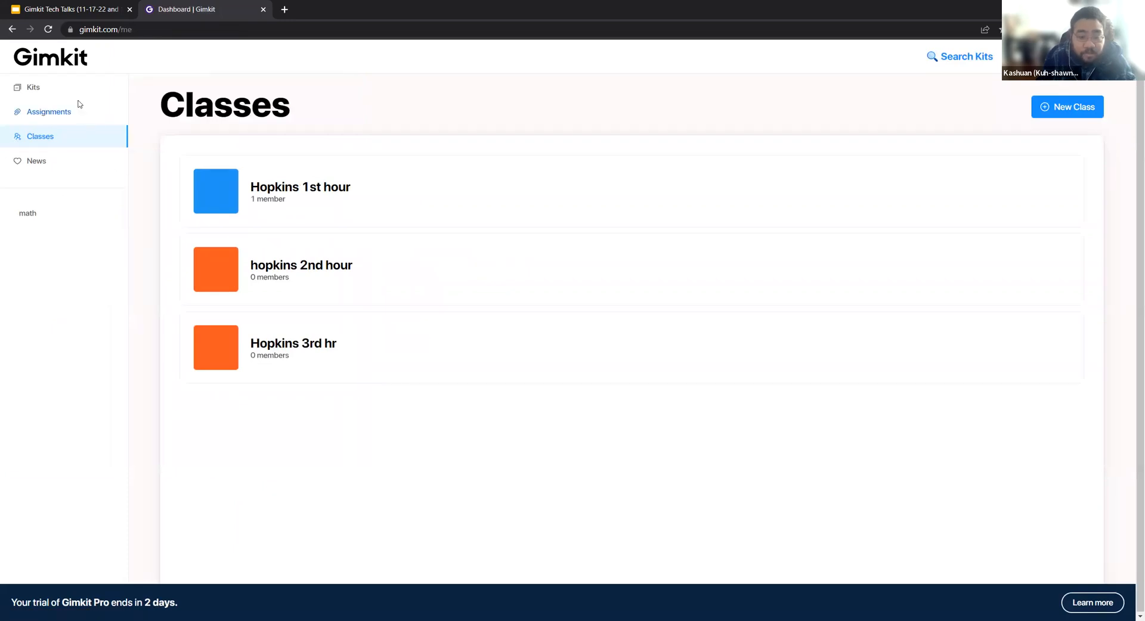
{"action": "left_click", "coordinate": [34, 89]}
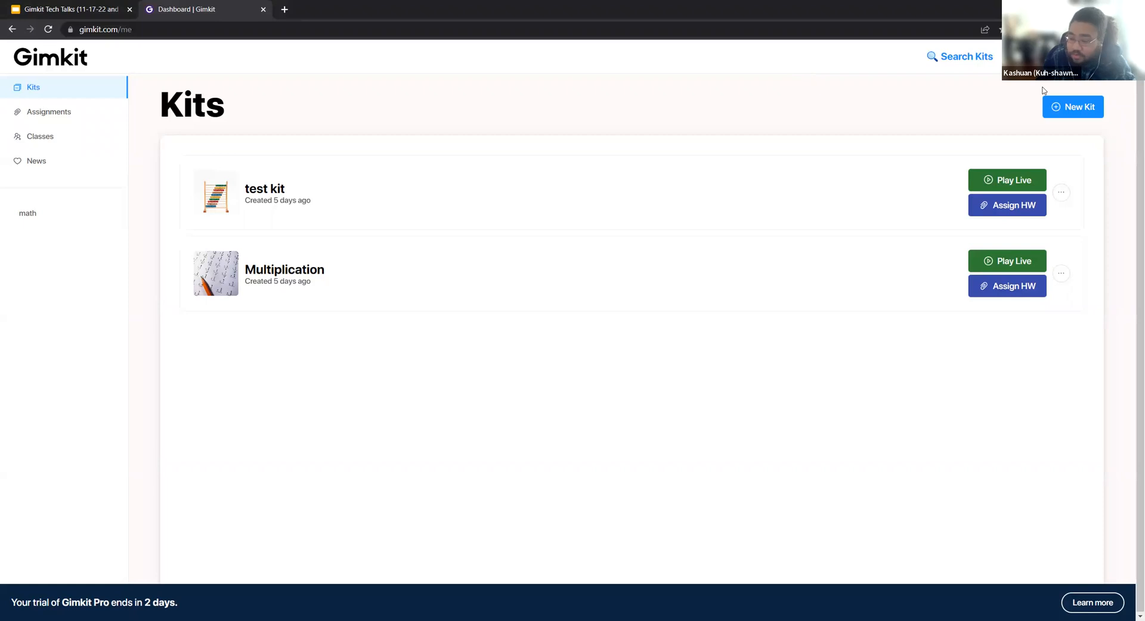
{"action": "left_click", "coordinate": [1078, 111]}
{"action": "left_click", "coordinate": [517, 171]}
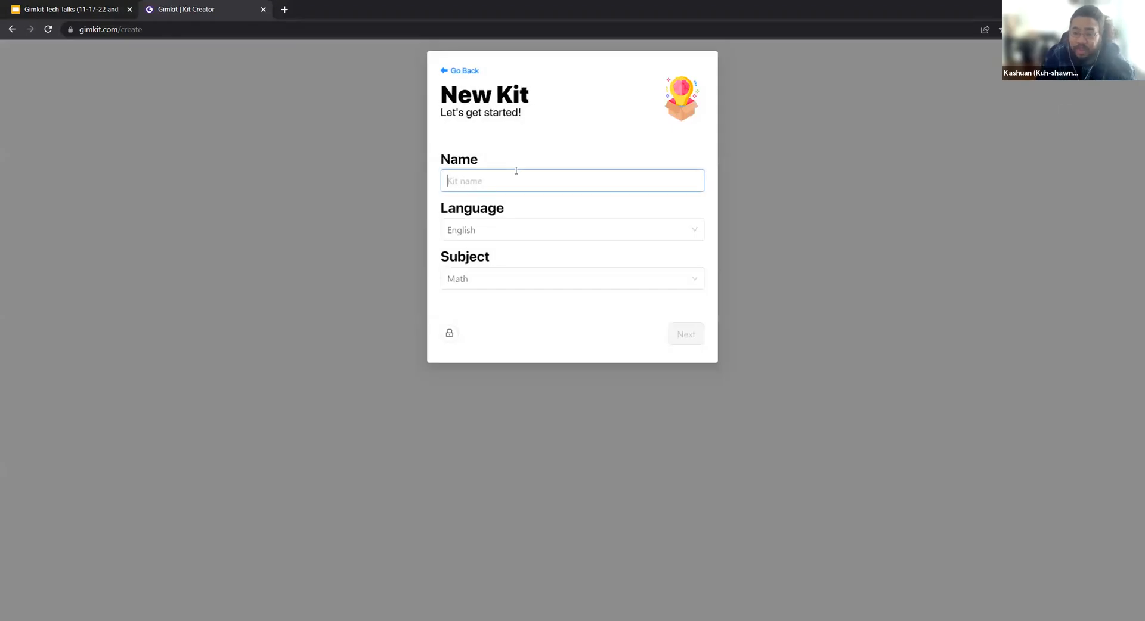
{"action": "type", "text": "Awesome kit"}
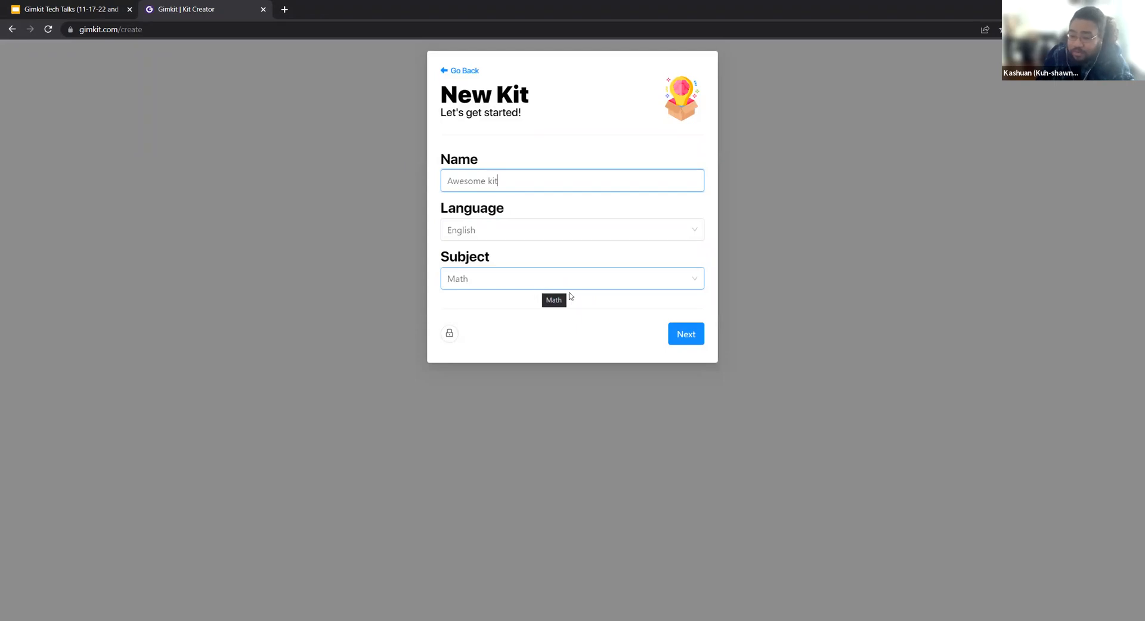
{"action": "left_click", "coordinate": [686, 335]}
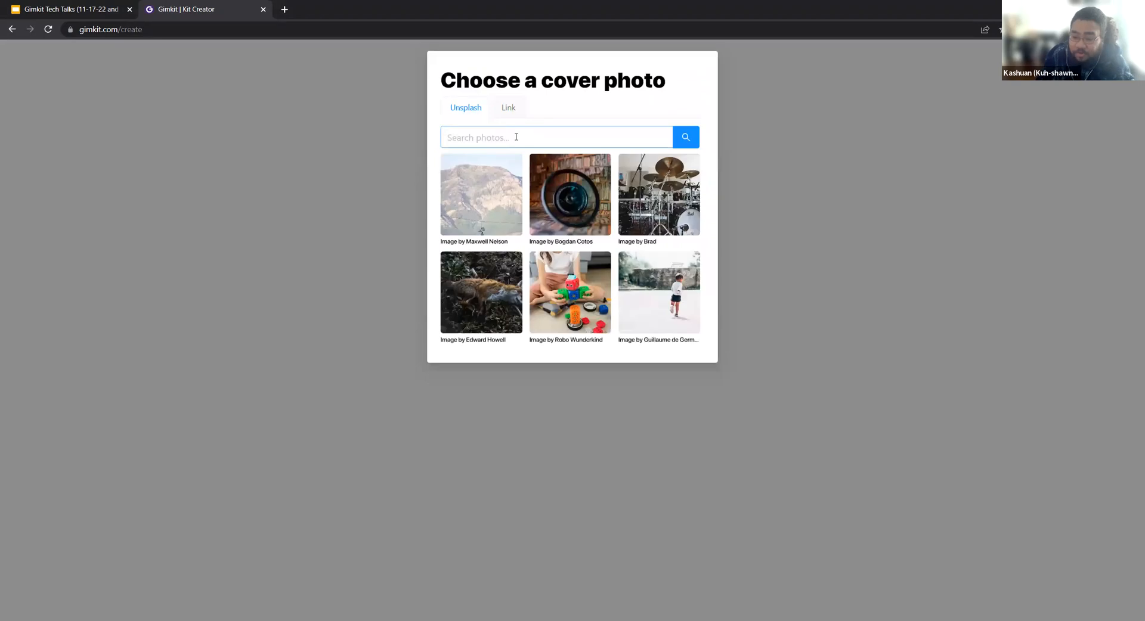
{"action": "type", "text": "math"}
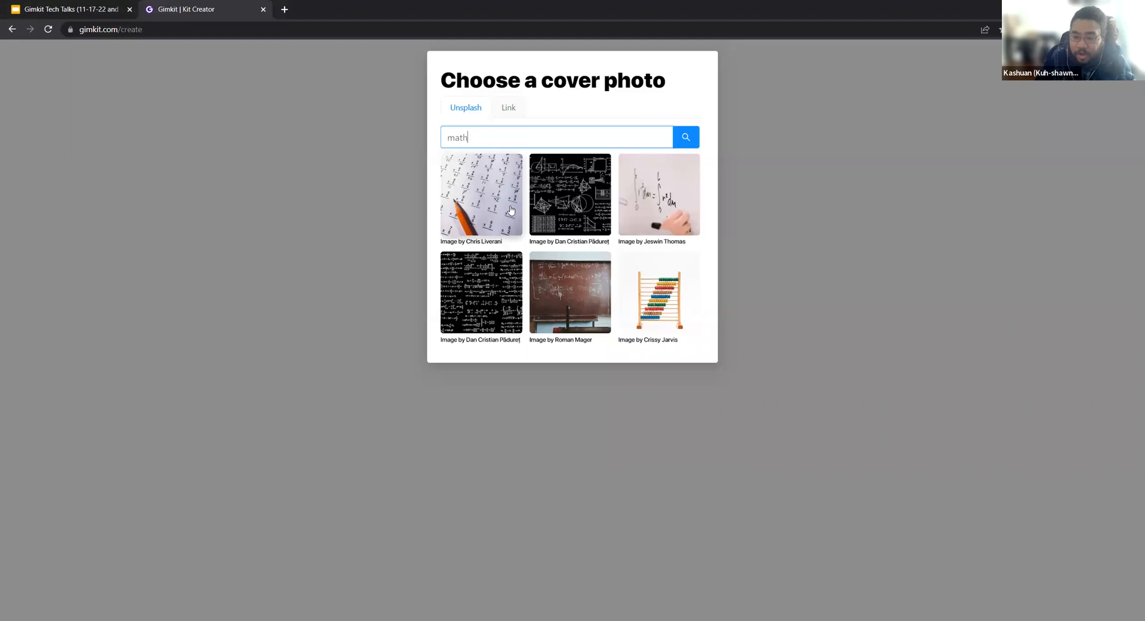
{"action": "left_click", "coordinate": [482, 205]}
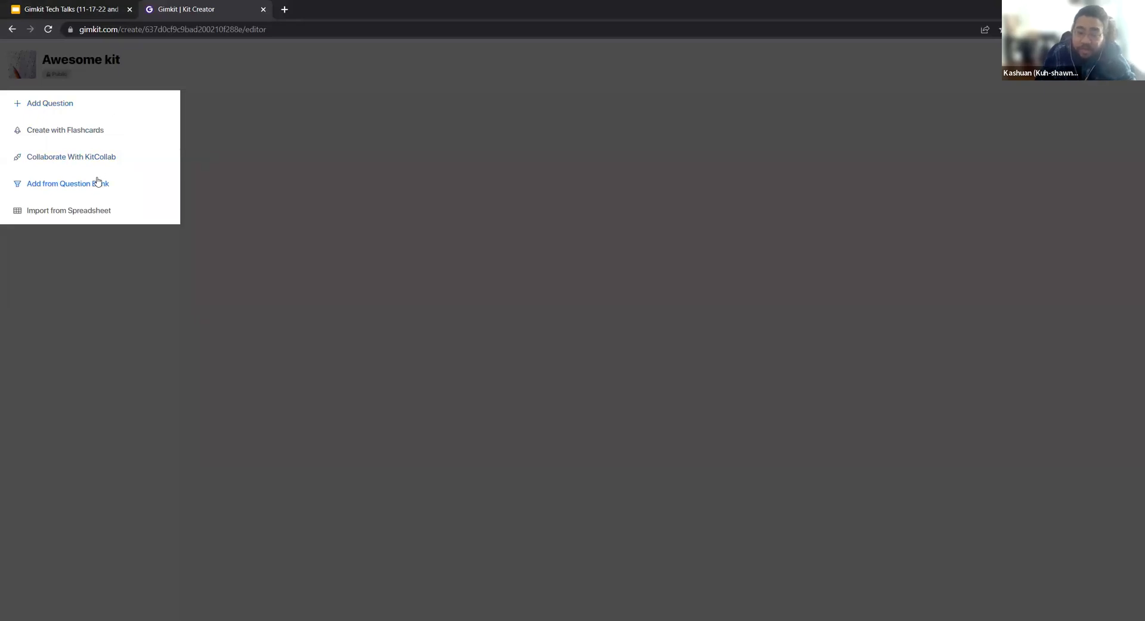
Start a new question in the kit with the text "What is 5 x 7?".
{"action": "left_click", "coordinate": [100, 108]}
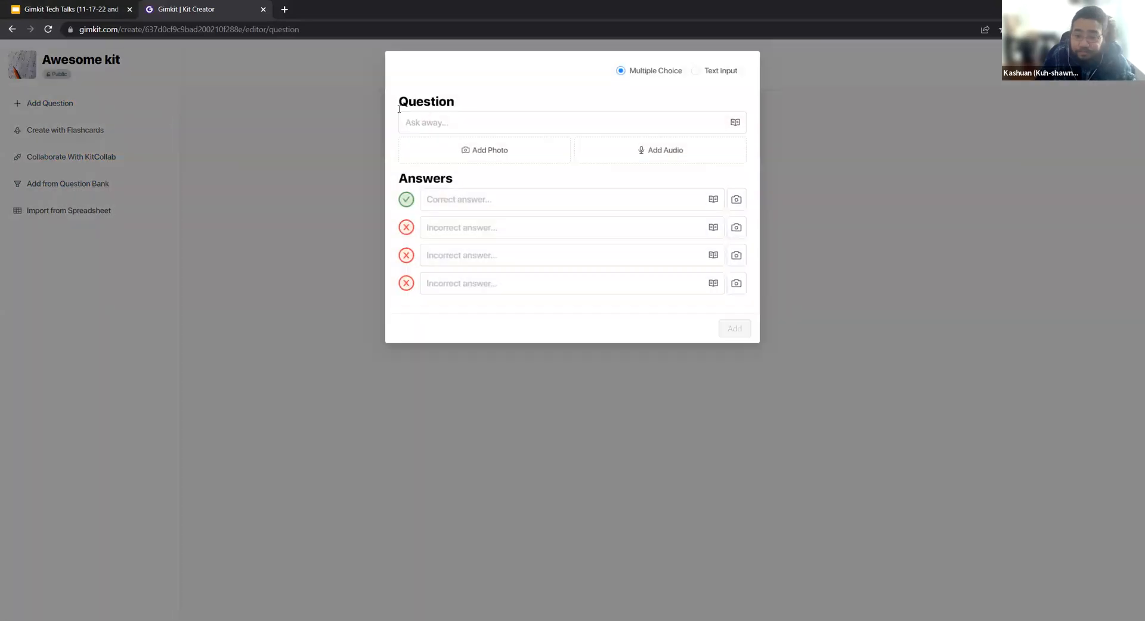
{"action": "left_click", "coordinate": [447, 121]}
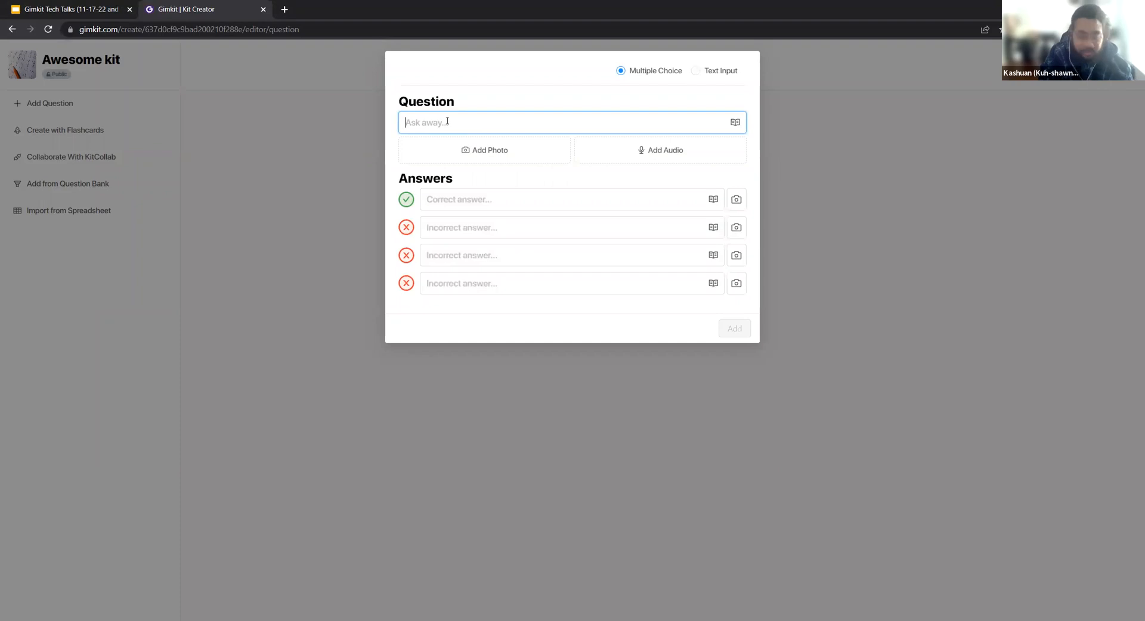
{"action": "type", "text": "What is"}
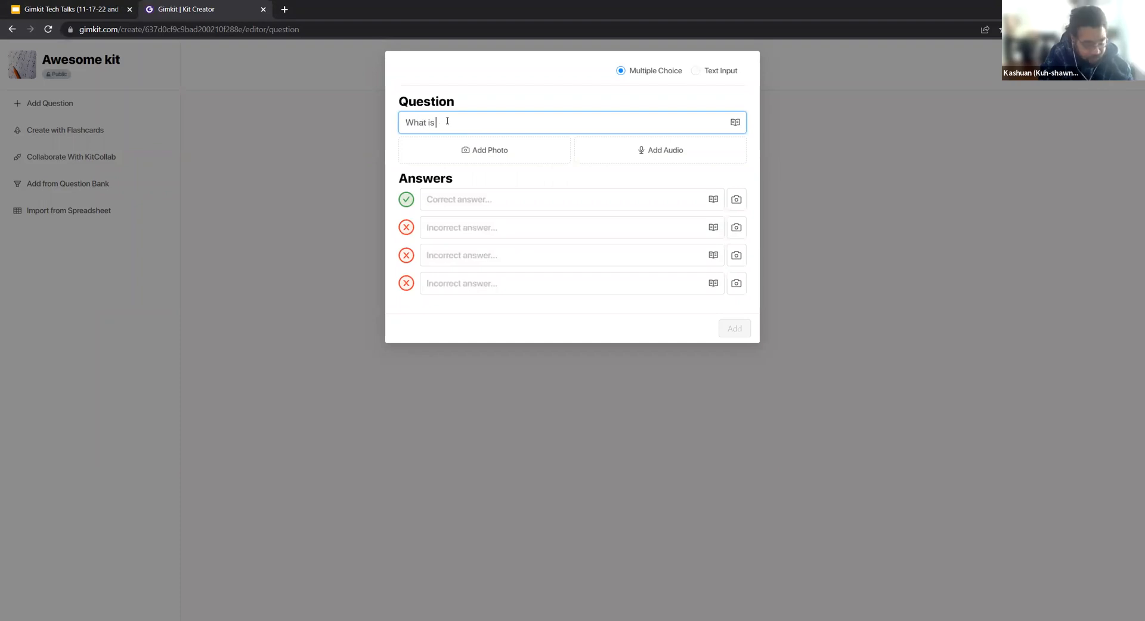
{"action": "type", "text": " 5 x"}
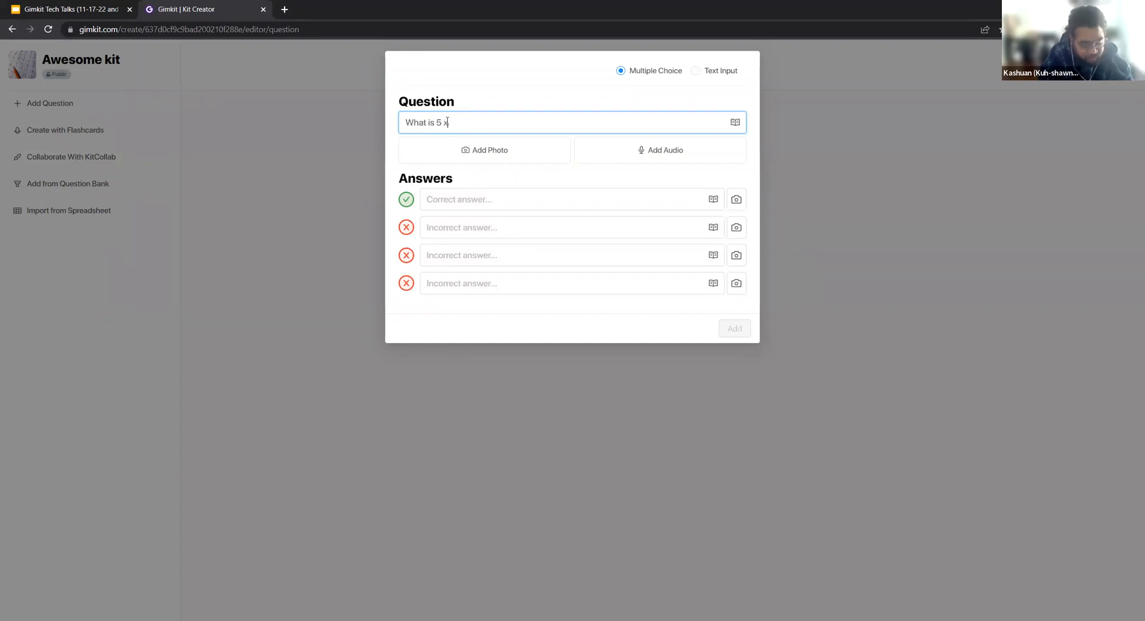
{"action": "type", "text": " 7?"}
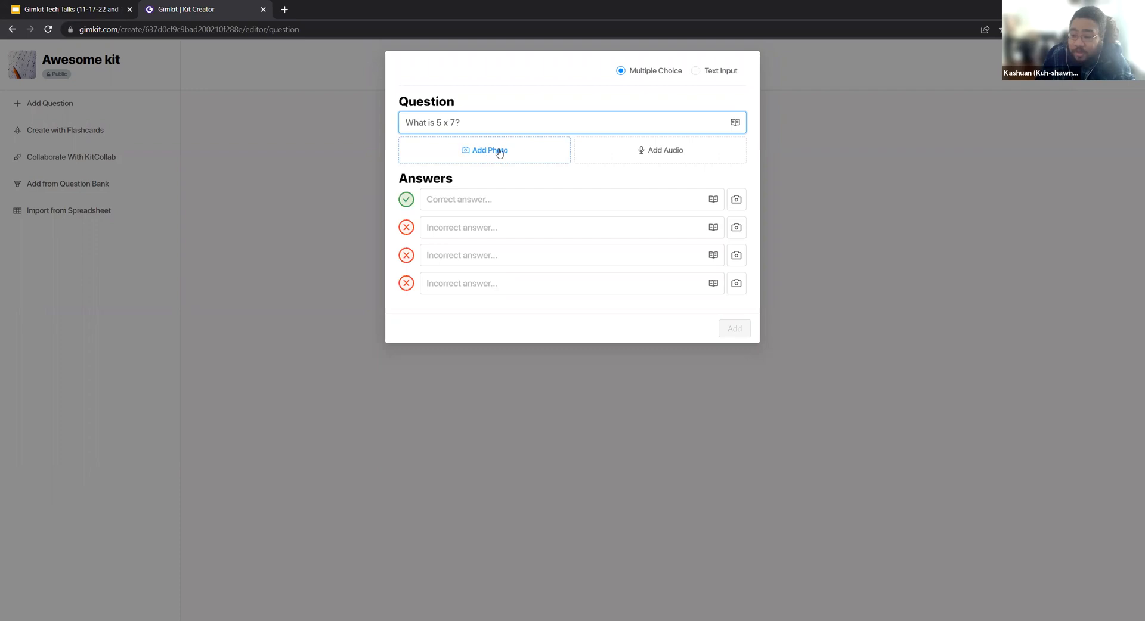
Look through the question's symbol keyboard categories and check the Text Input answer type before returning to Multiple Choice.
{"action": "left_click", "coordinate": [736, 124]}
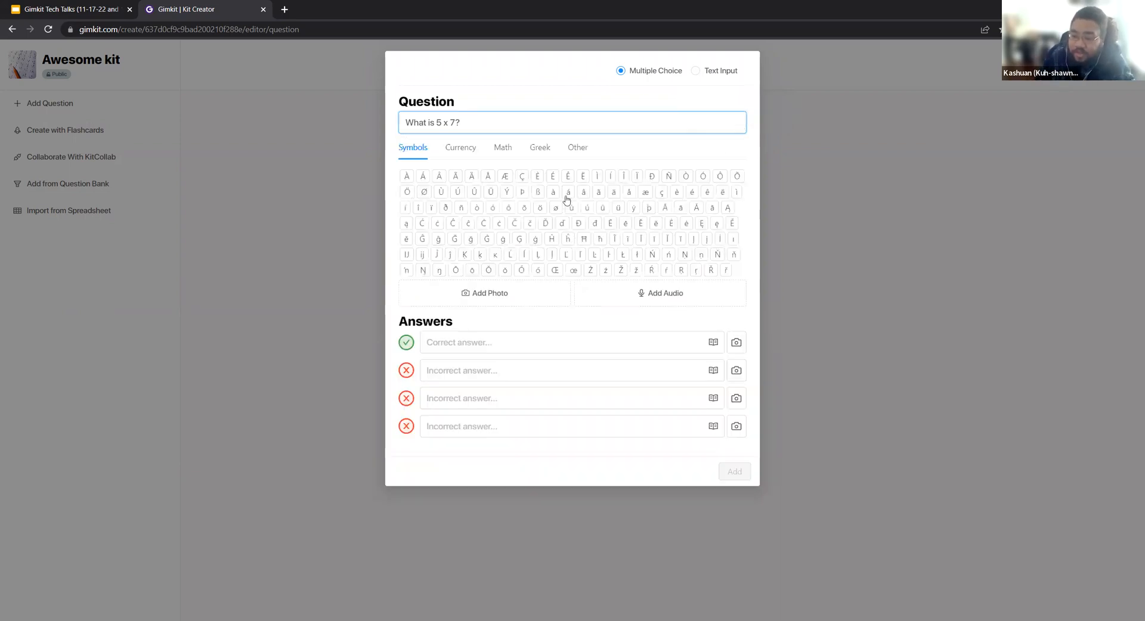
{"action": "left_click", "coordinate": [474, 148]}
{"action": "left_click", "coordinate": [504, 148]}
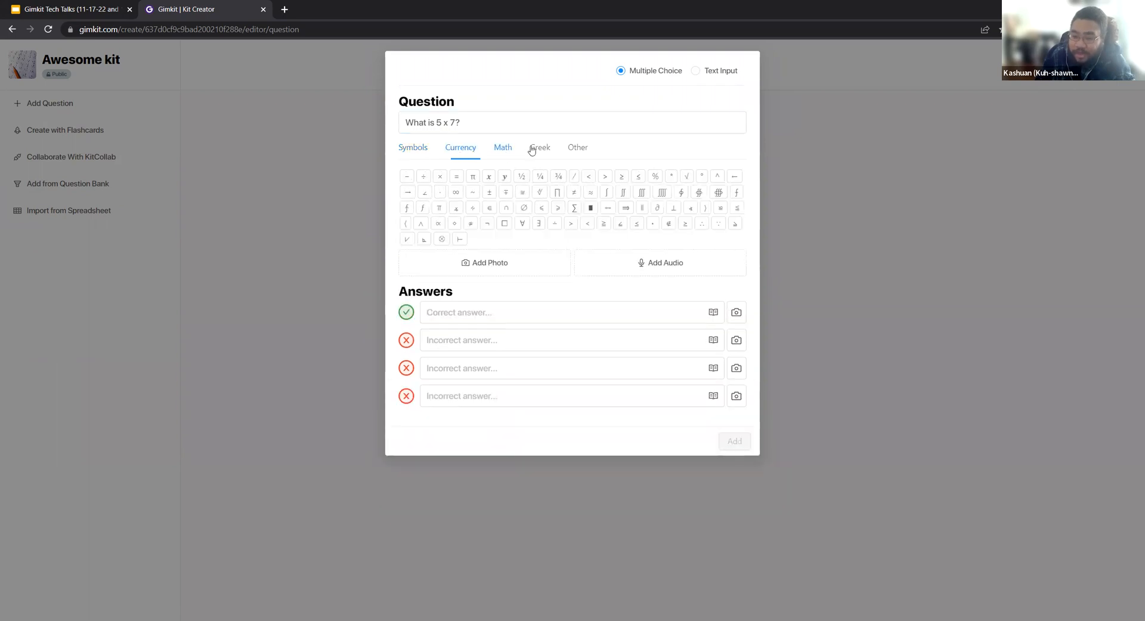
{"action": "left_click", "coordinate": [534, 149]}
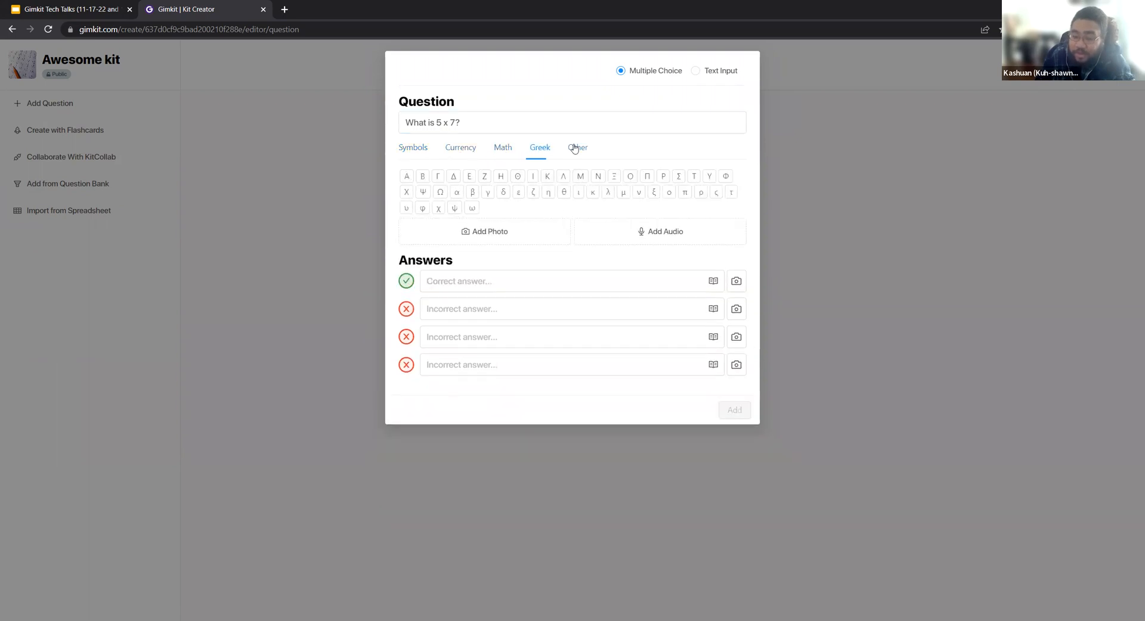
{"action": "left_click", "coordinate": [575, 149]}
{"action": "left_click", "coordinate": [413, 147]}
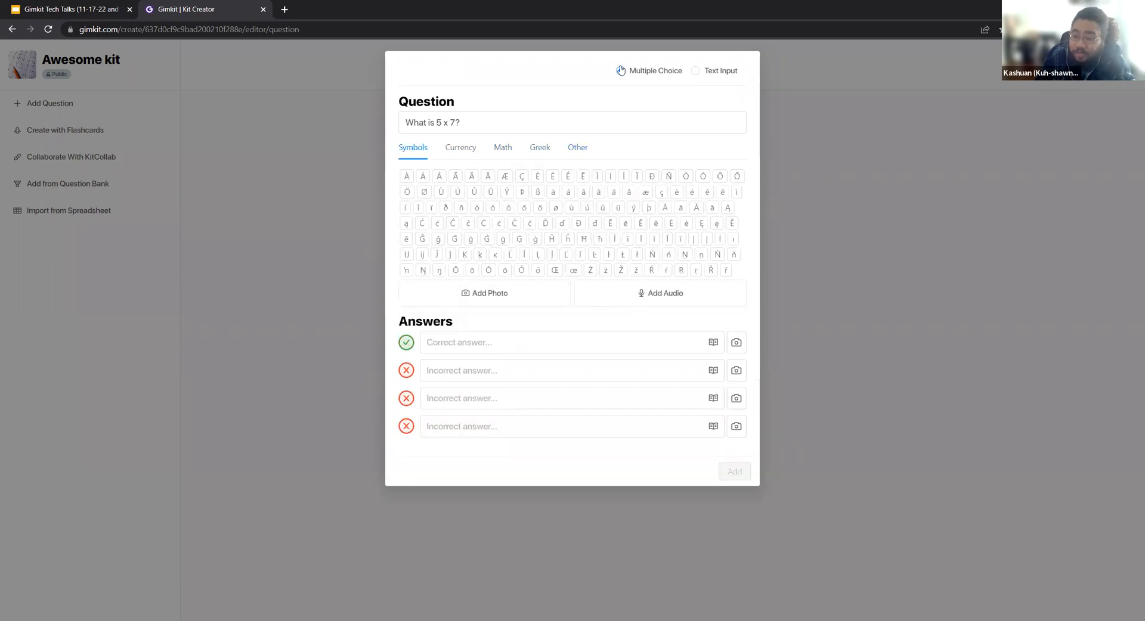
{"action": "left_click", "coordinate": [696, 71]}
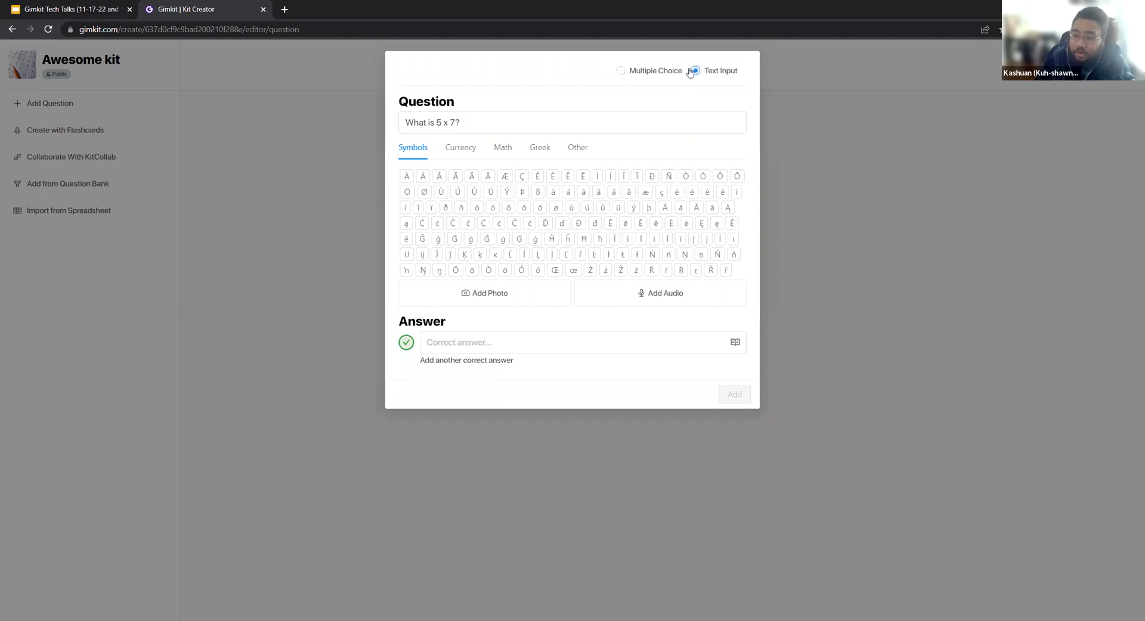
{"action": "left_click", "coordinate": [622, 71]}
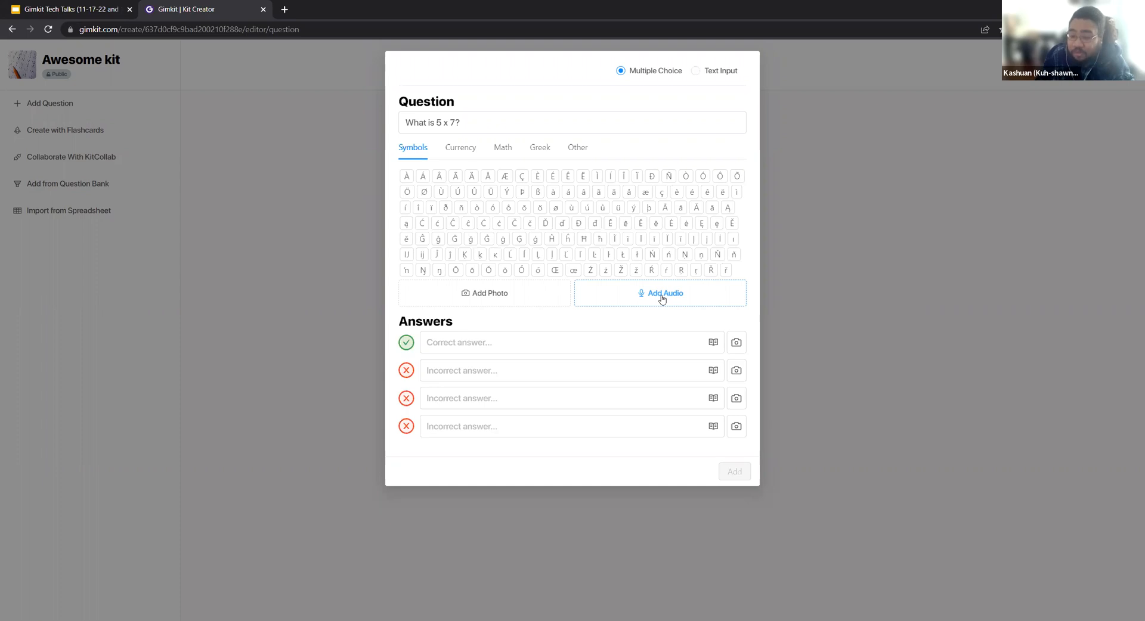
Record a short voice clip for the question, play it back and save it.
{"action": "left_click", "coordinate": [642, 299]}
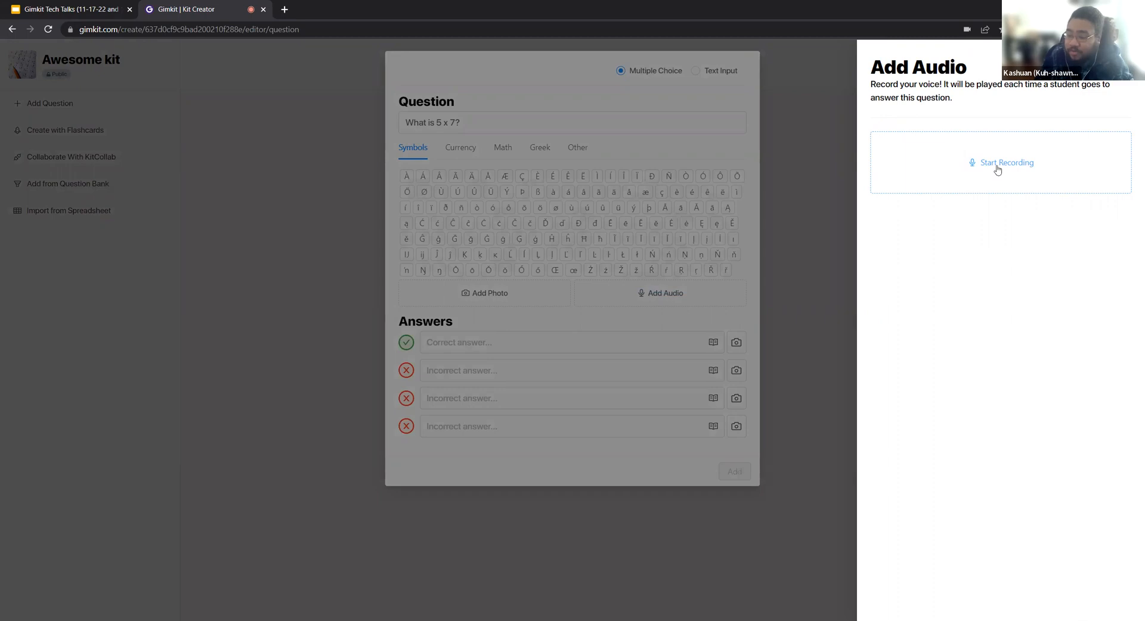
{"action": "left_click", "coordinate": [961, 163]}
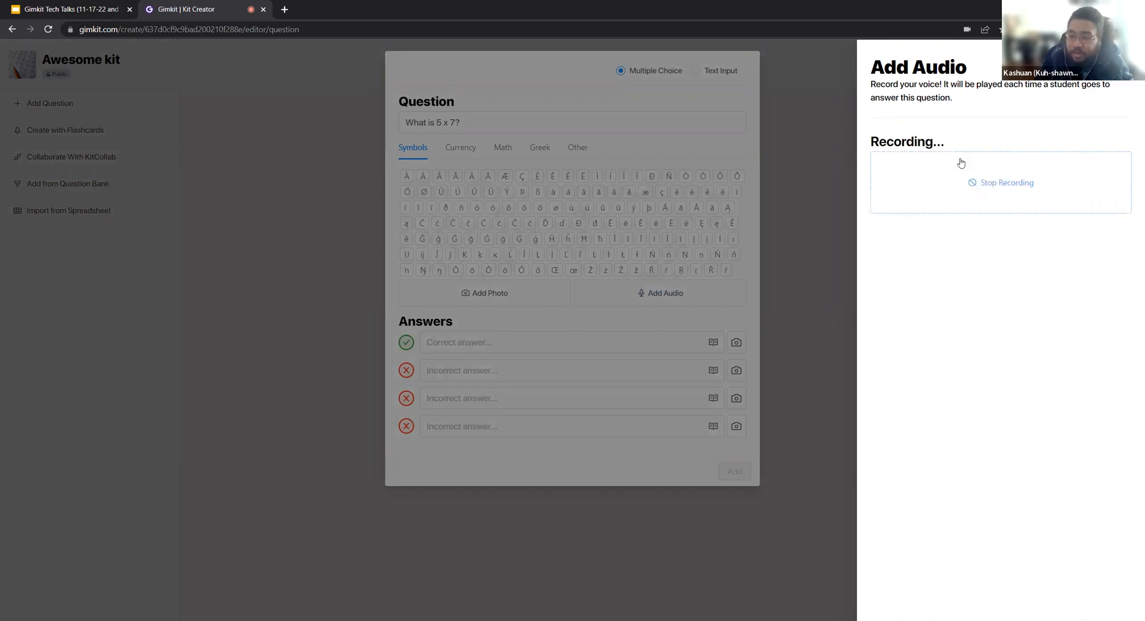
{"action": "left_click", "coordinate": [984, 184]}
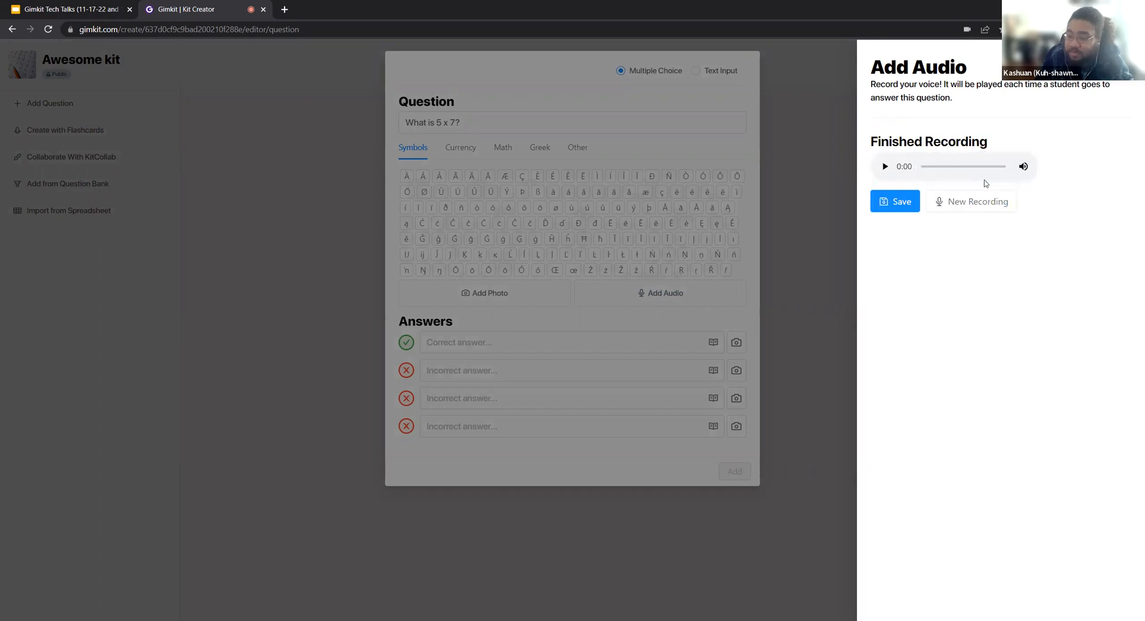
{"action": "left_click", "coordinate": [885, 167]}
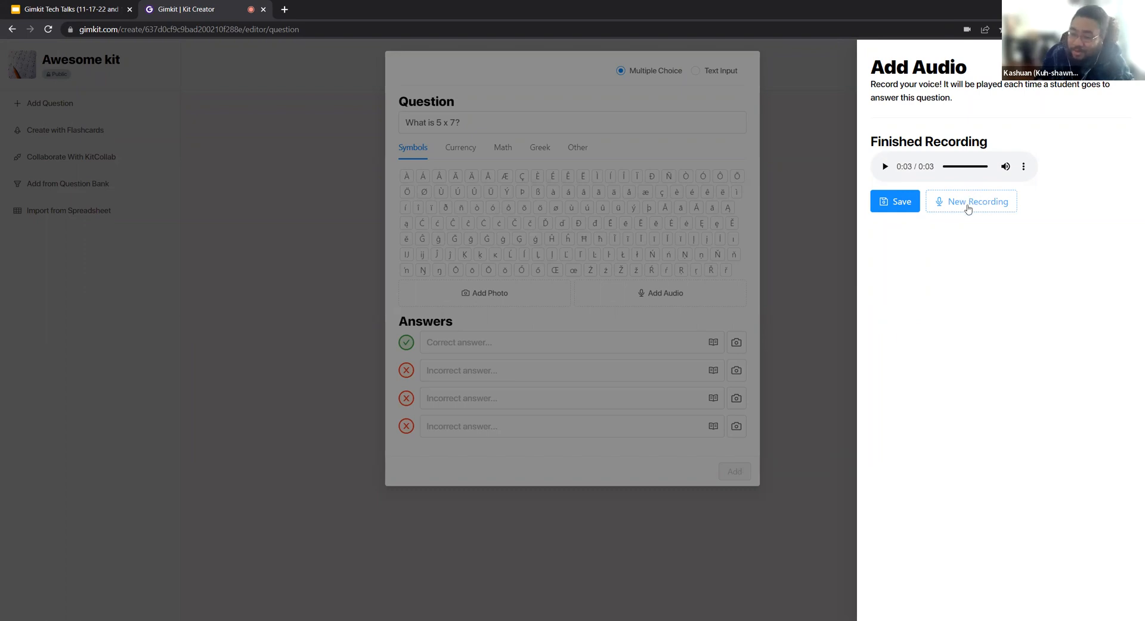
{"action": "left_click", "coordinate": [901, 205]}
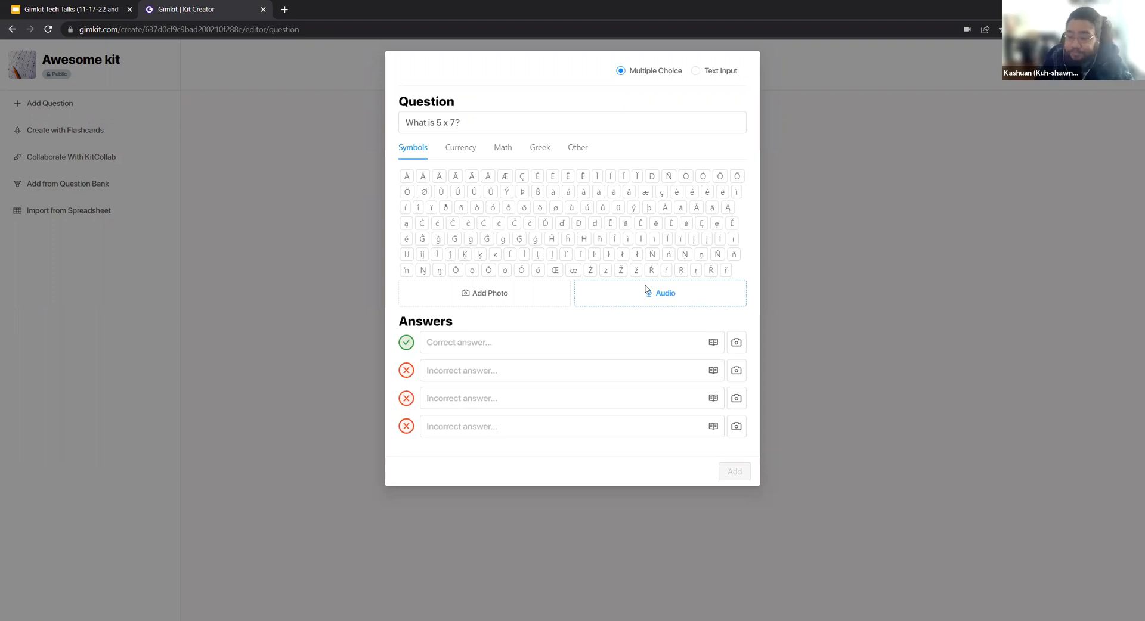
Enter 35 as the correct answer and 10, 15 and 8 as the incorrect answers.
{"action": "left_click", "coordinate": [461, 344]}
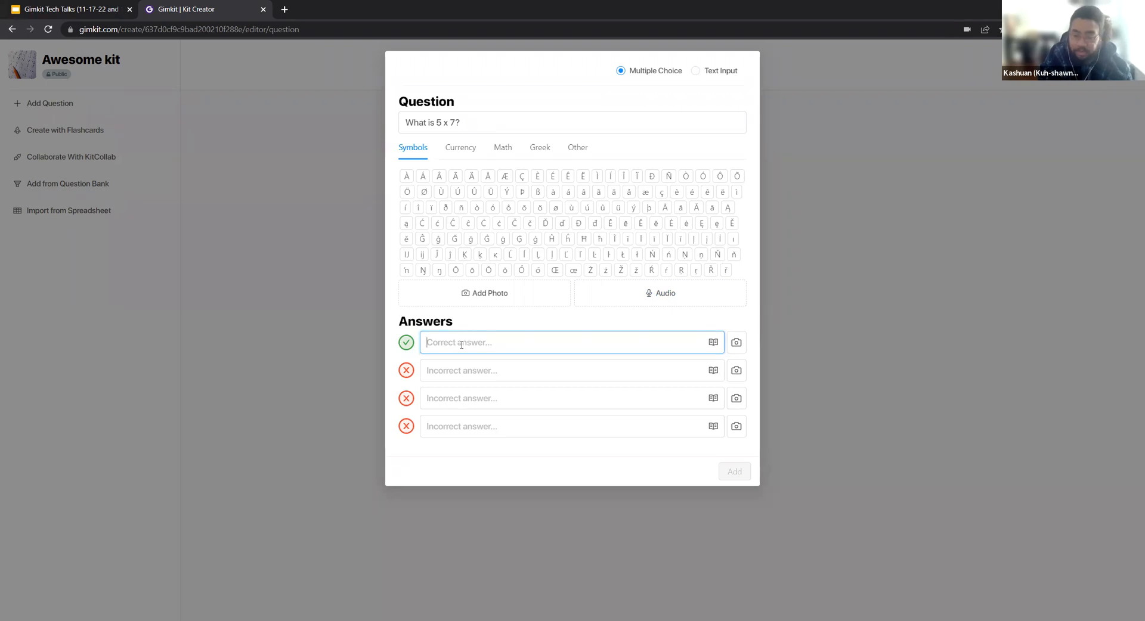
{"action": "type", "text": "35"}
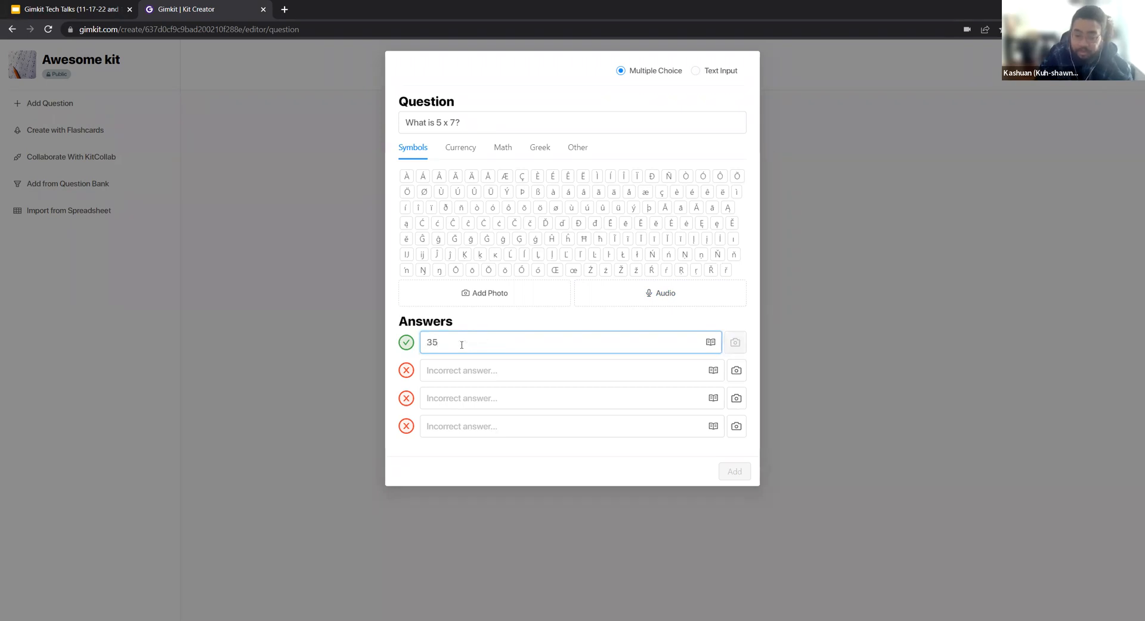
{"action": "left_click", "coordinate": [445, 368]}
{"action": "type", "text": "10"}
{"action": "key", "text": "Tab"}
{"action": "type", "text": "15"}
{"action": "key", "text": "Tab"}
{"action": "type", "text": "8"}
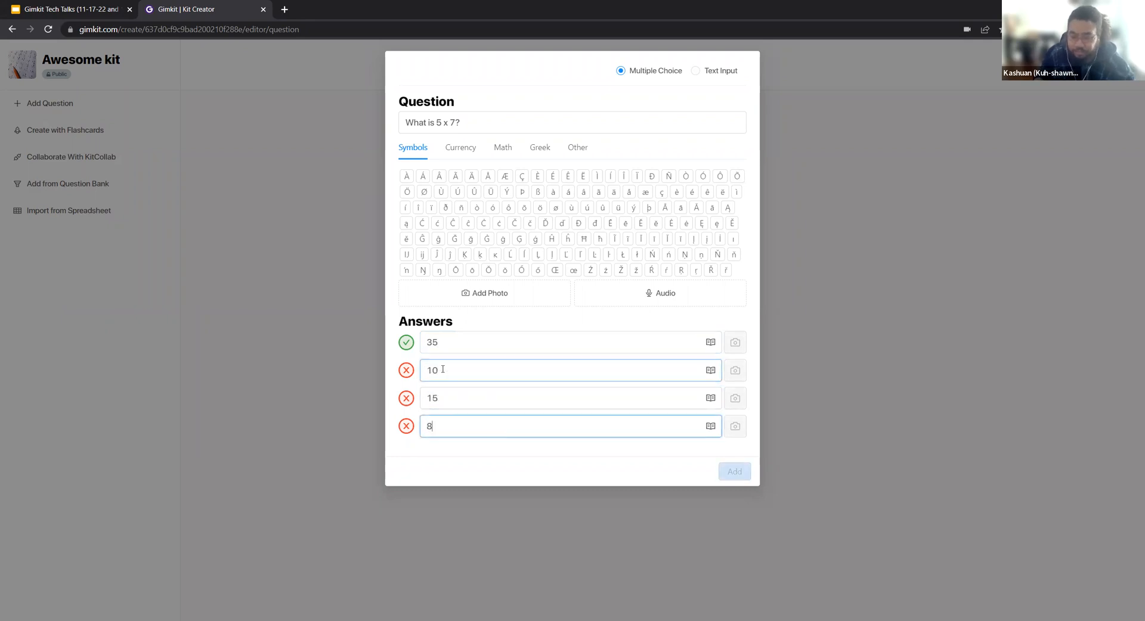
{"action": "left_click", "coordinate": [604, 463]}
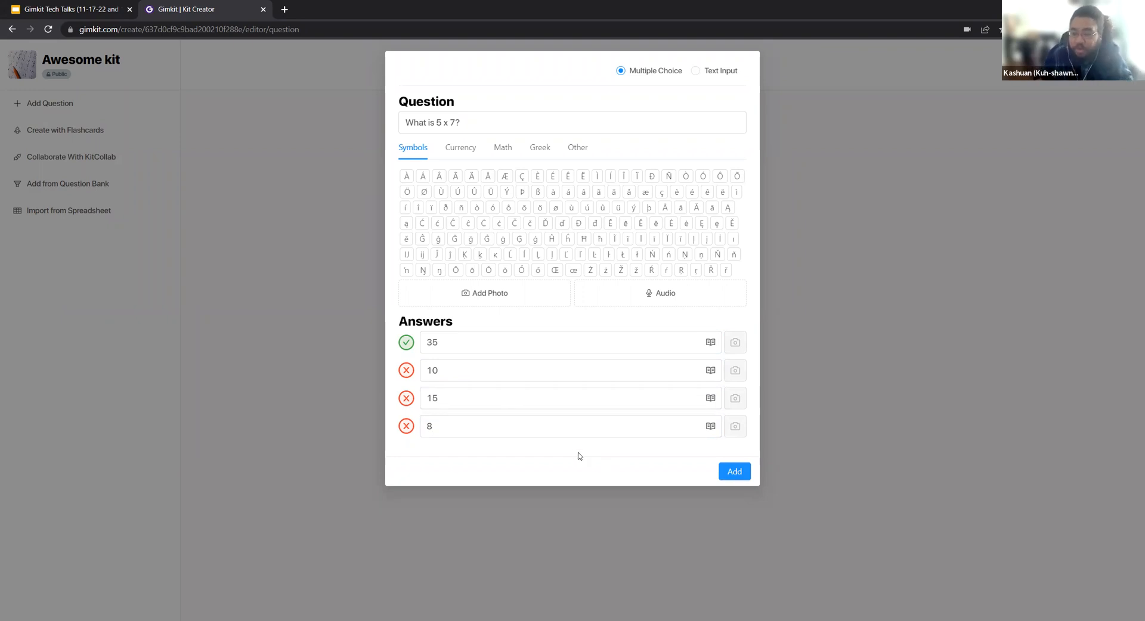
Clear the text of the third incorrect answer.
{"action": "left_click", "coordinate": [448, 425]}
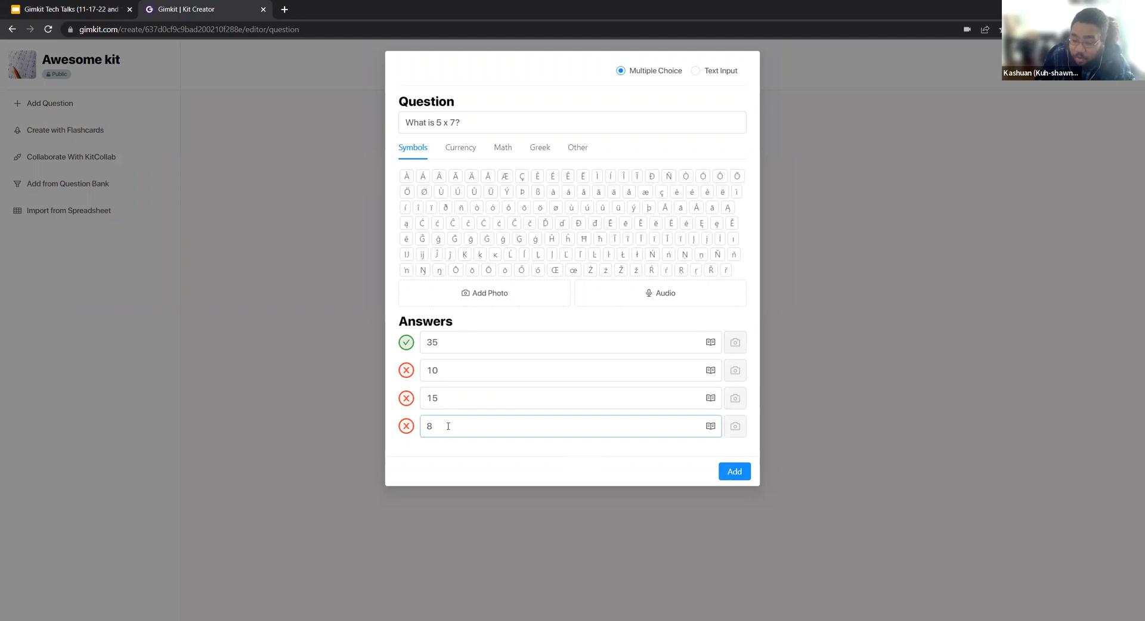
{"action": "left_click_drag", "start_coordinate": [448, 426], "coordinate": [404, 432]}
{"action": "key", "text": "BackSpace"}
{"action": "left_click", "coordinate": [498, 460]}
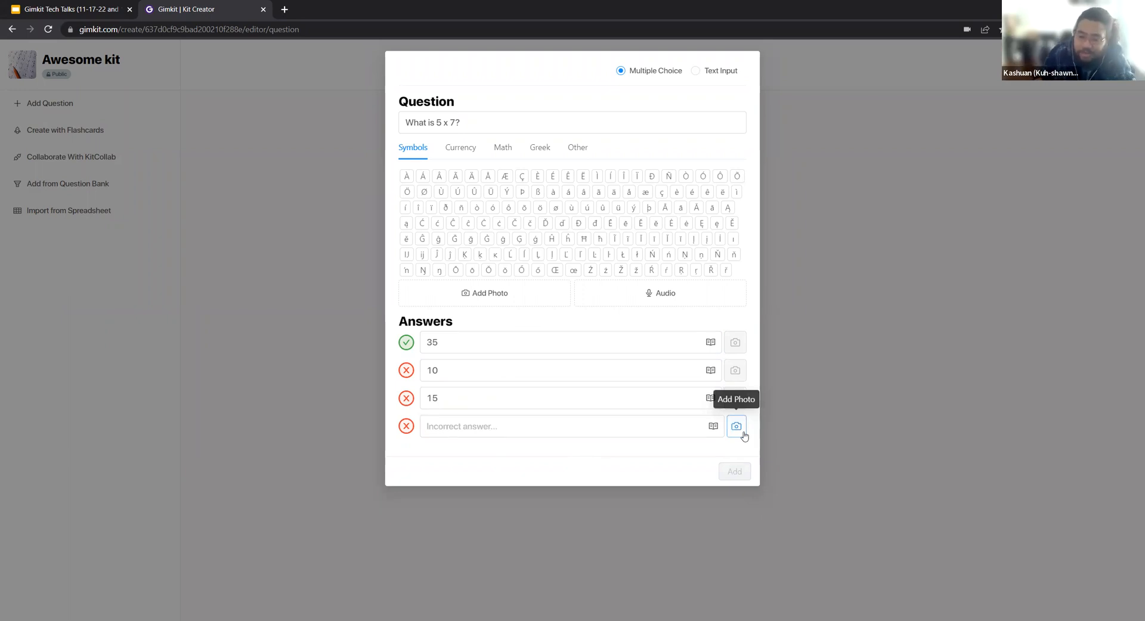
Enter 8 as the third incorrect answer and add the question to the kit.
{"action": "left_click", "coordinate": [650, 422]}
{"action": "type", "text": "8"}
{"action": "left_click", "coordinate": [733, 469]}
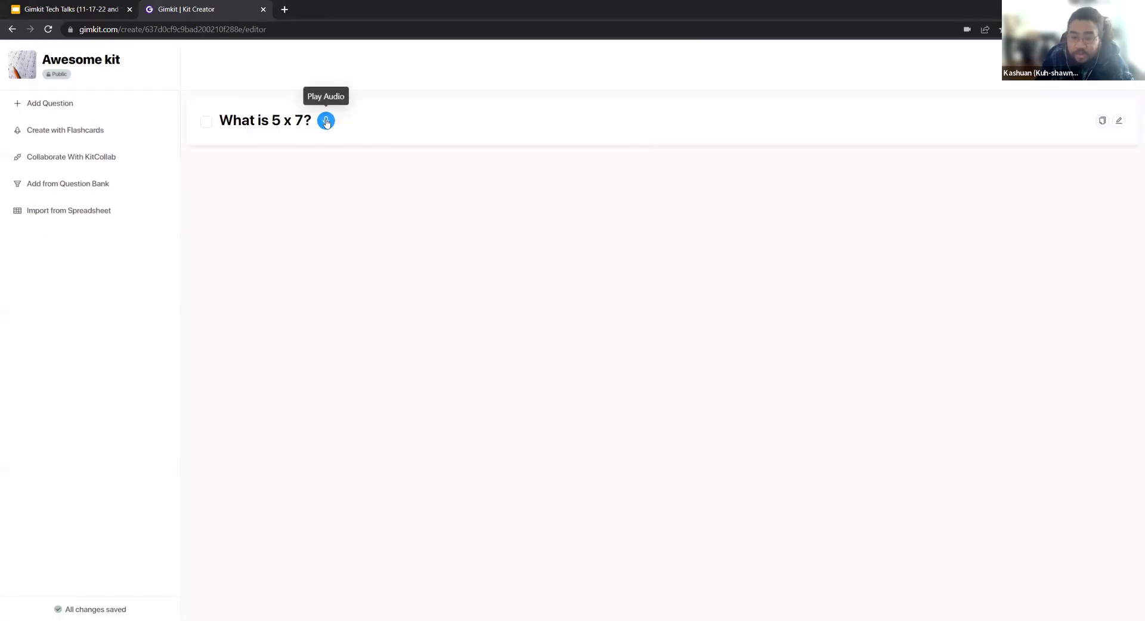
Play the audio of the "What is 5 x 7?" question and check its saved answers in the editor without changing them.
{"action": "left_click", "coordinate": [329, 123]}
{"action": "left_click", "coordinate": [287, 129]}
{"action": "left_click", "coordinate": [308, 151]}
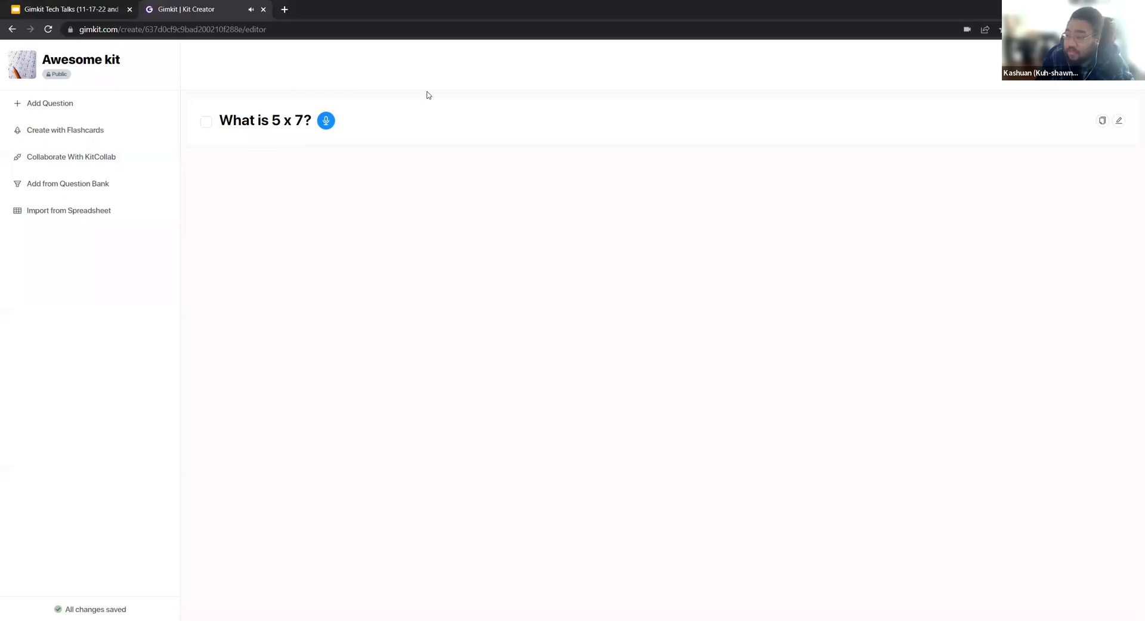
{"action": "left_click", "coordinate": [1119, 123]}
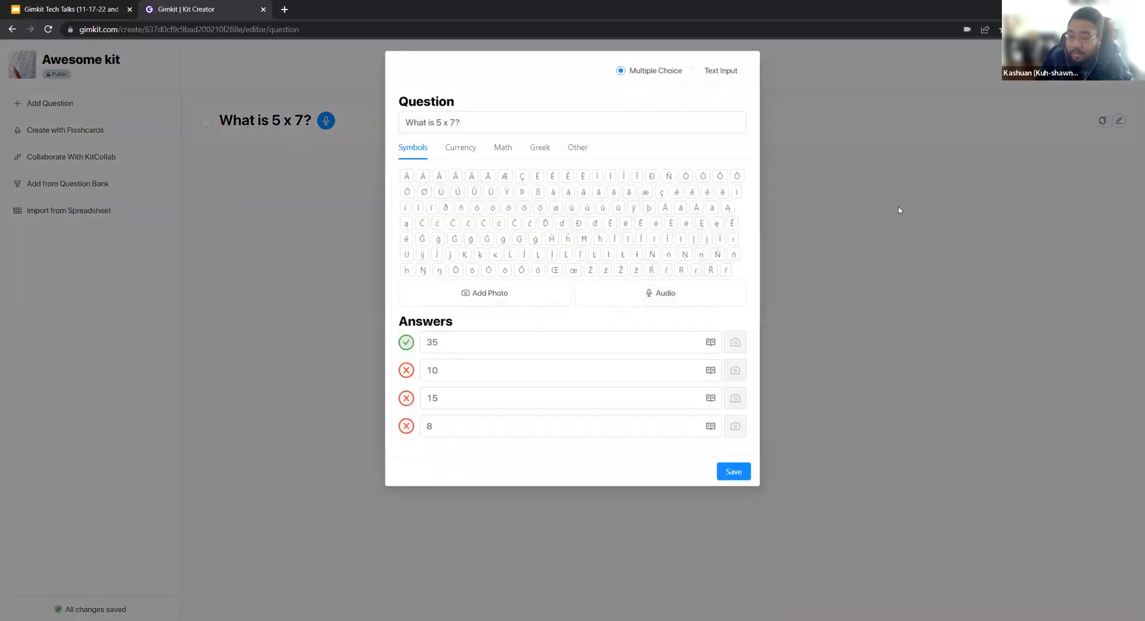
{"action": "left_click", "coordinate": [899, 210]}
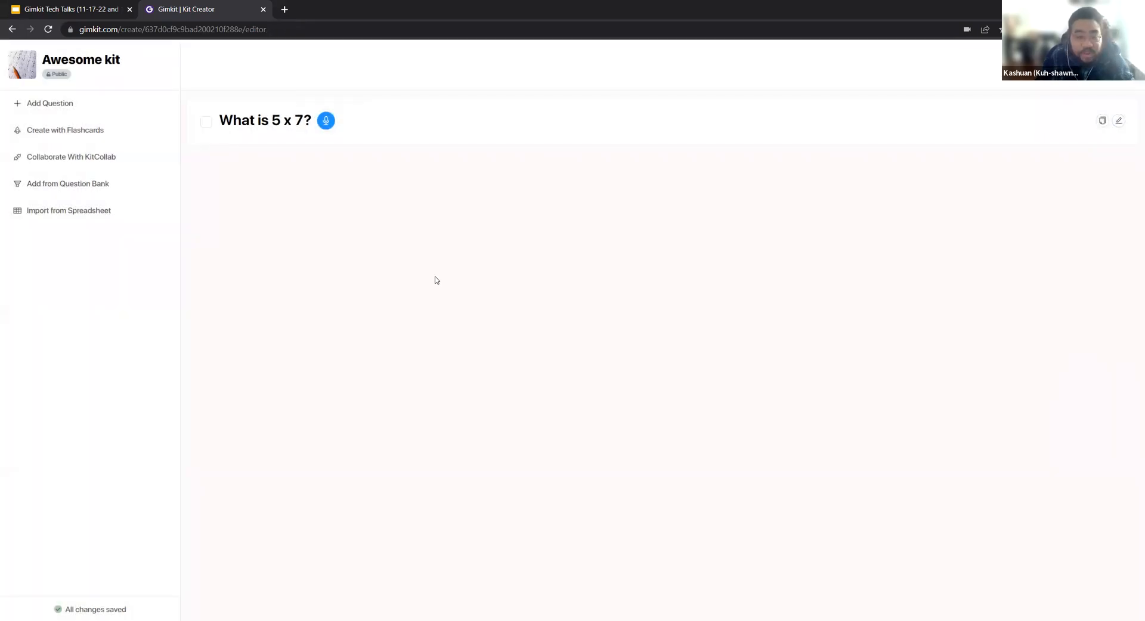
Enable KitCollab for the kit and view its sharing link and QR code.
{"action": "left_click", "coordinate": [74, 158]}
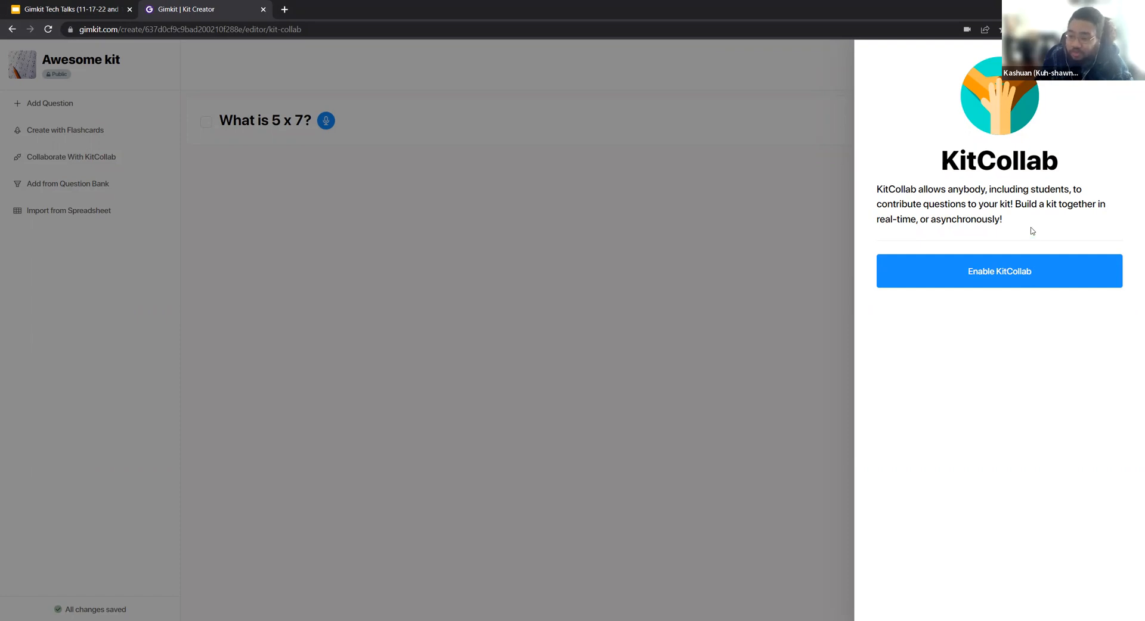
{"action": "left_click", "coordinate": [984, 273]}
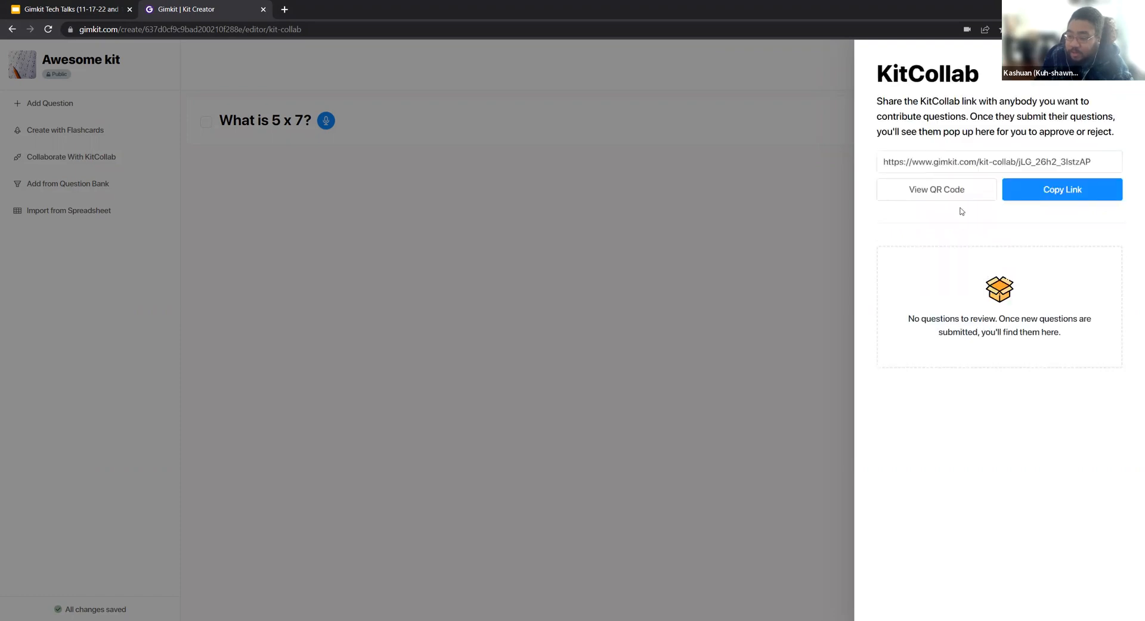
{"action": "left_click_drag", "start_coordinate": [1106, 159], "coordinate": [884, 161]}
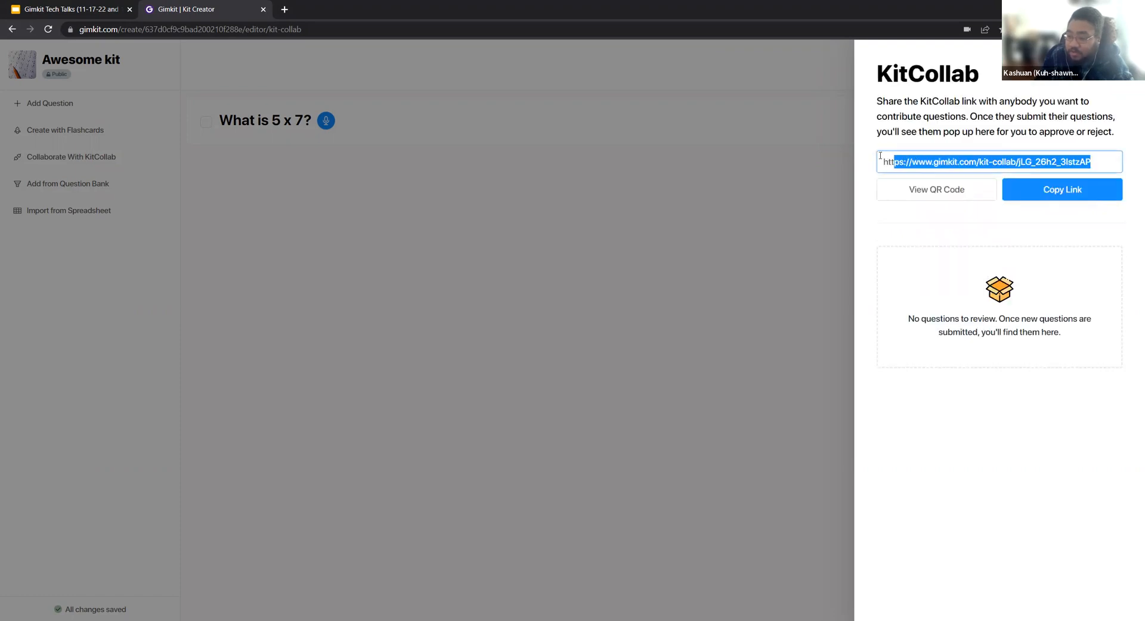
{"action": "left_click", "coordinate": [945, 197]}
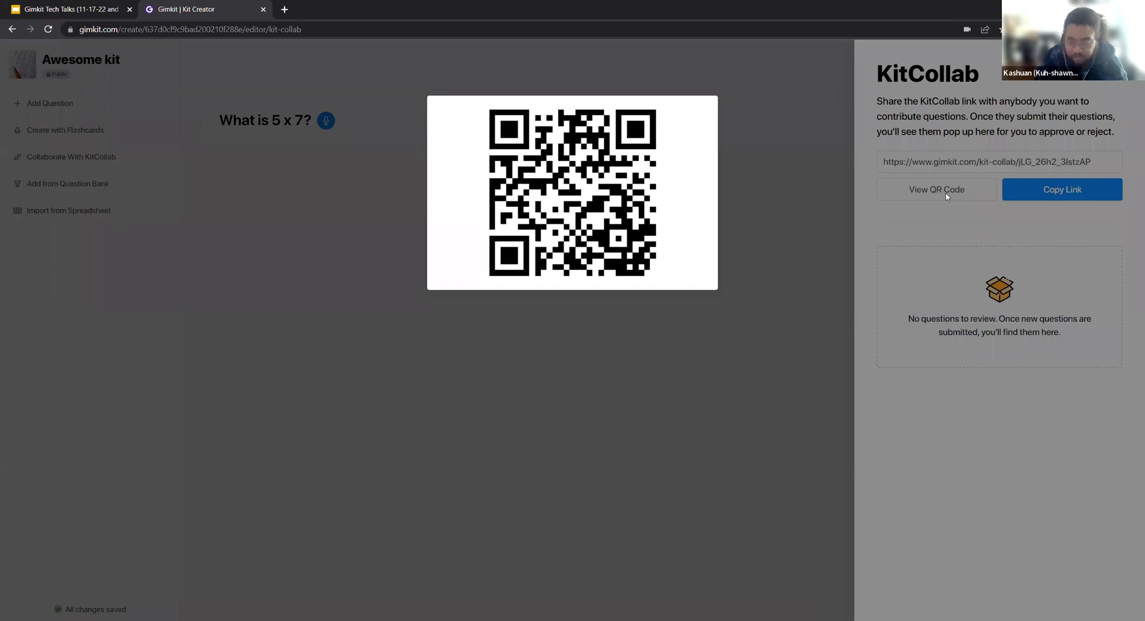
{"action": "left_click", "coordinate": [810, 211]}
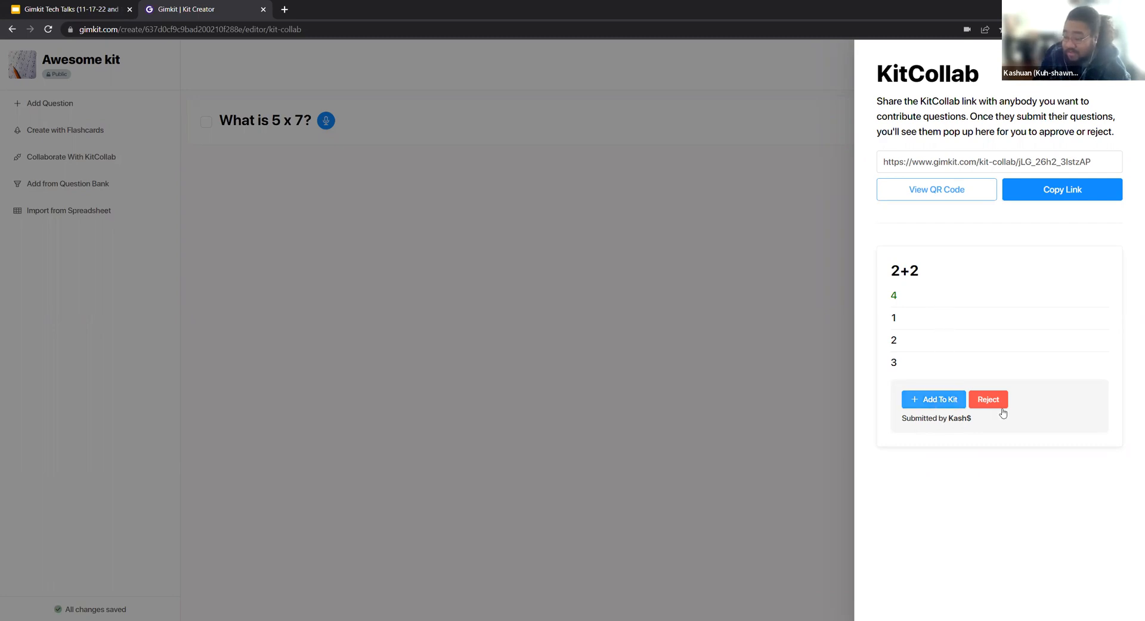
Approve the submitted 2+2 question into the kit and finish editing, returning to the kits dashboard.
{"action": "left_click", "coordinate": [947, 404]}
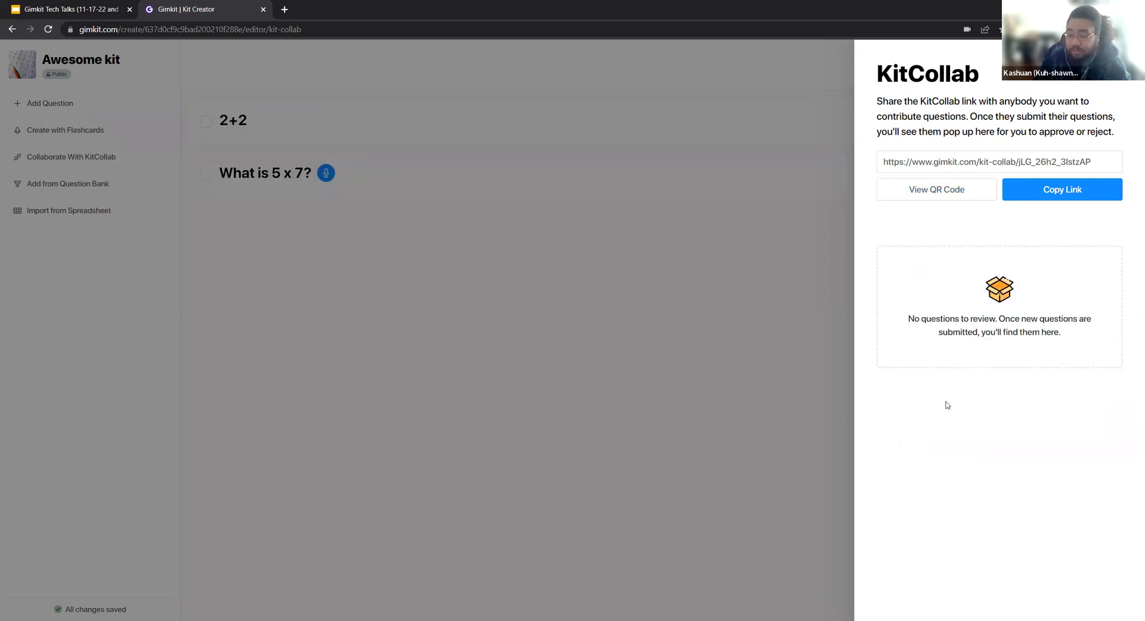
{"action": "left_click", "coordinate": [718, 259]}
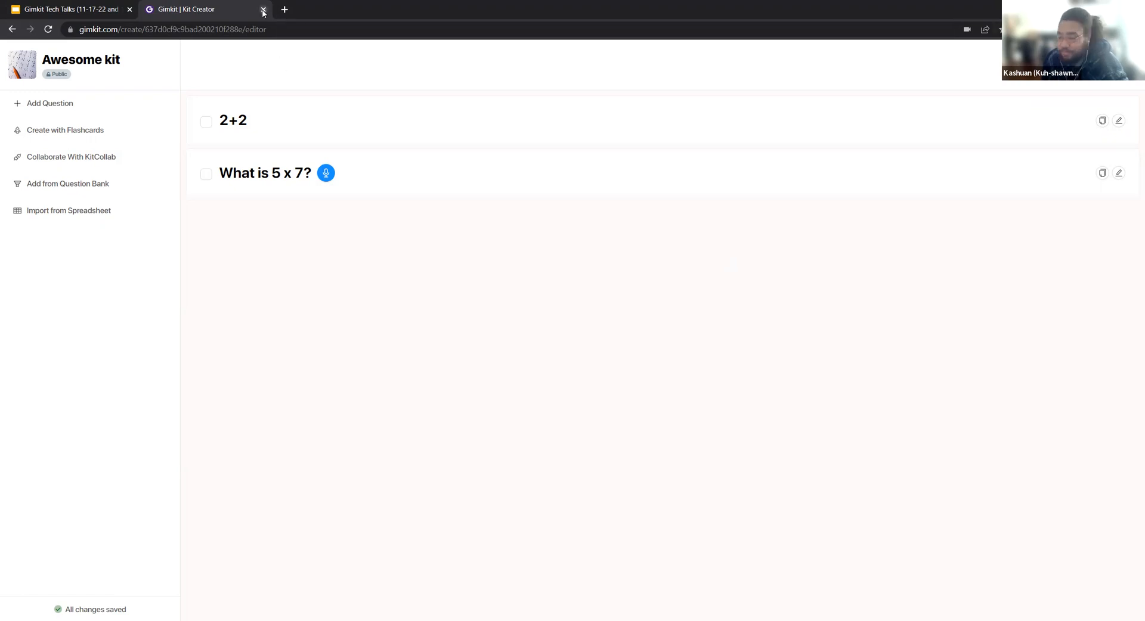
{"action": "left_click", "coordinate": [87, 62]}
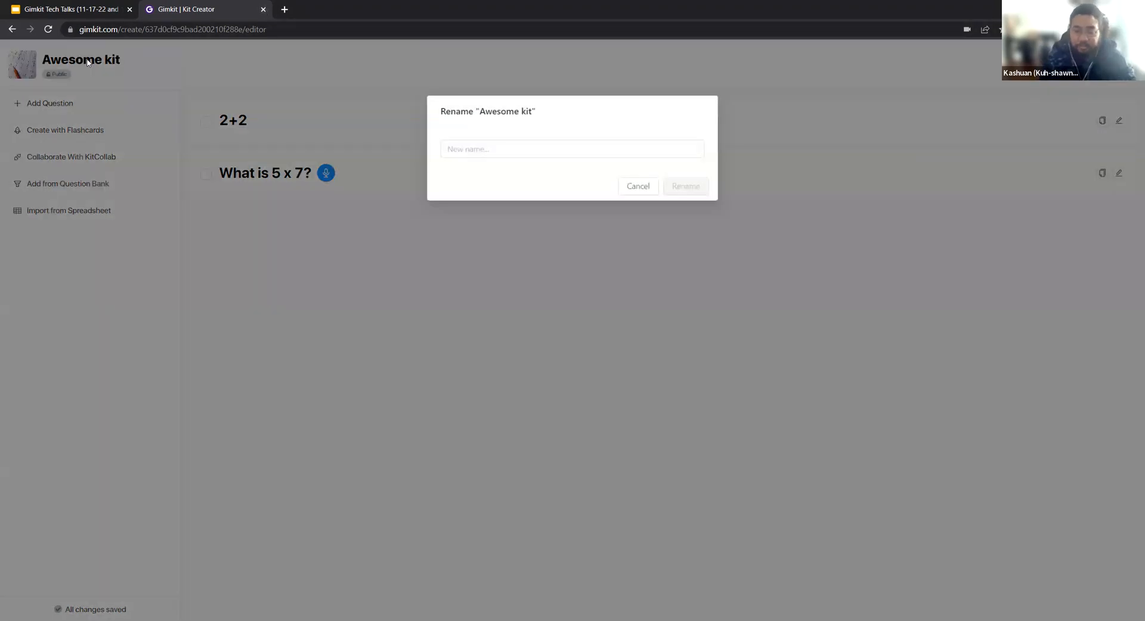
{"action": "left_click", "coordinate": [175, 229]}
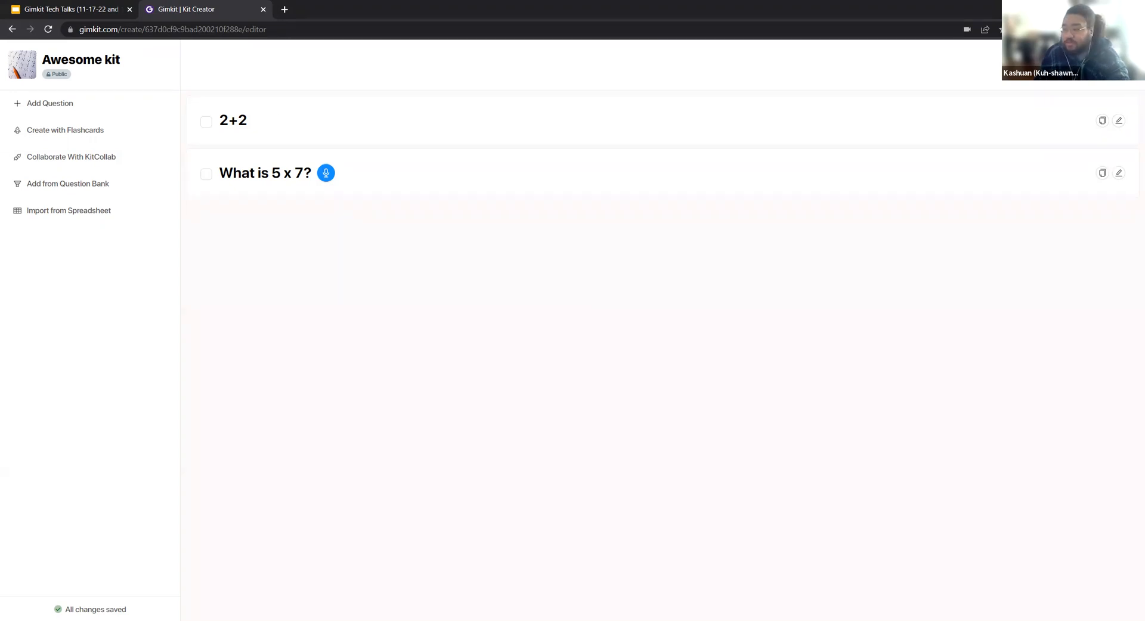
{"action": "left_click", "coordinate": [1100, 64]}
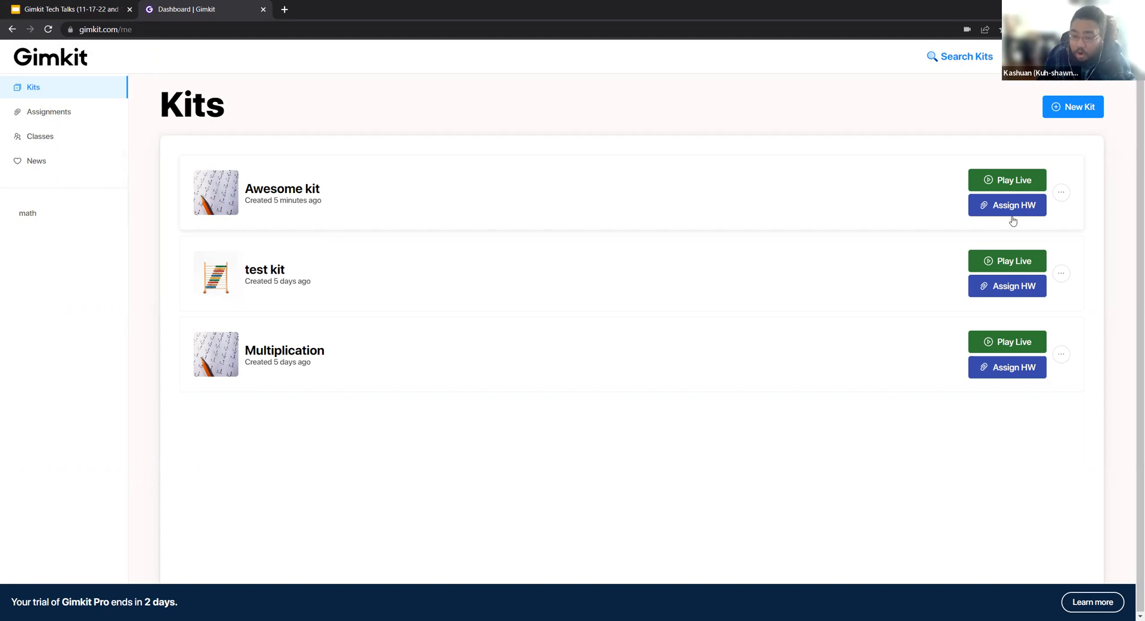
Start a homework assignment from the Multiplication kit using the Cash Tycoon game mode.
{"action": "left_click", "coordinate": [1002, 379]}
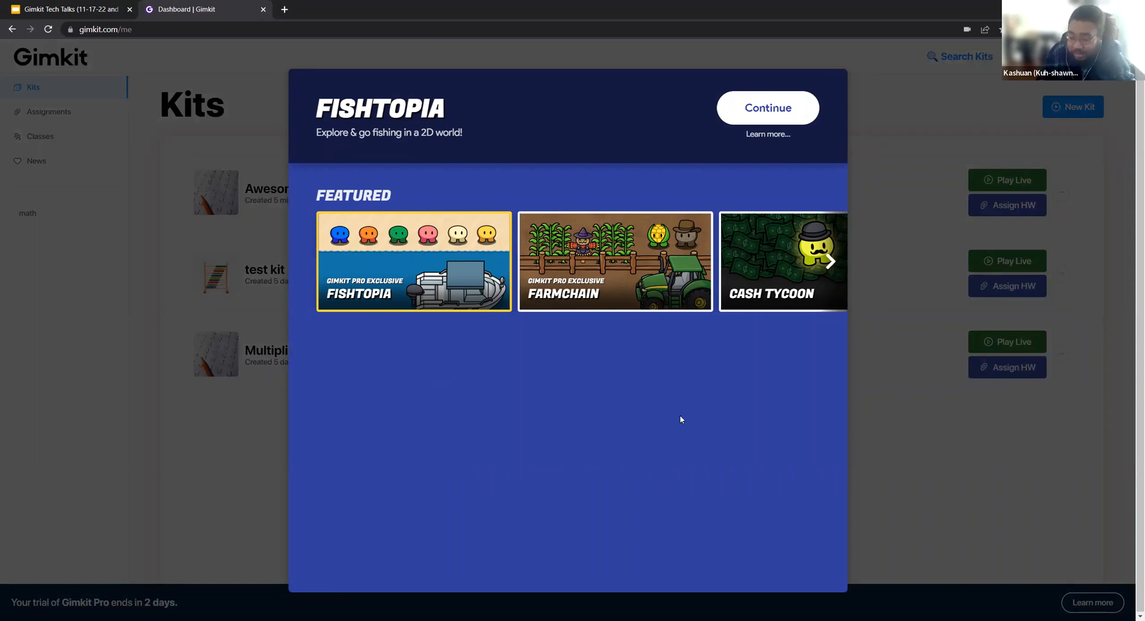
{"action": "left_click", "coordinate": [829, 266]}
{"action": "left_click", "coordinate": [830, 262]}
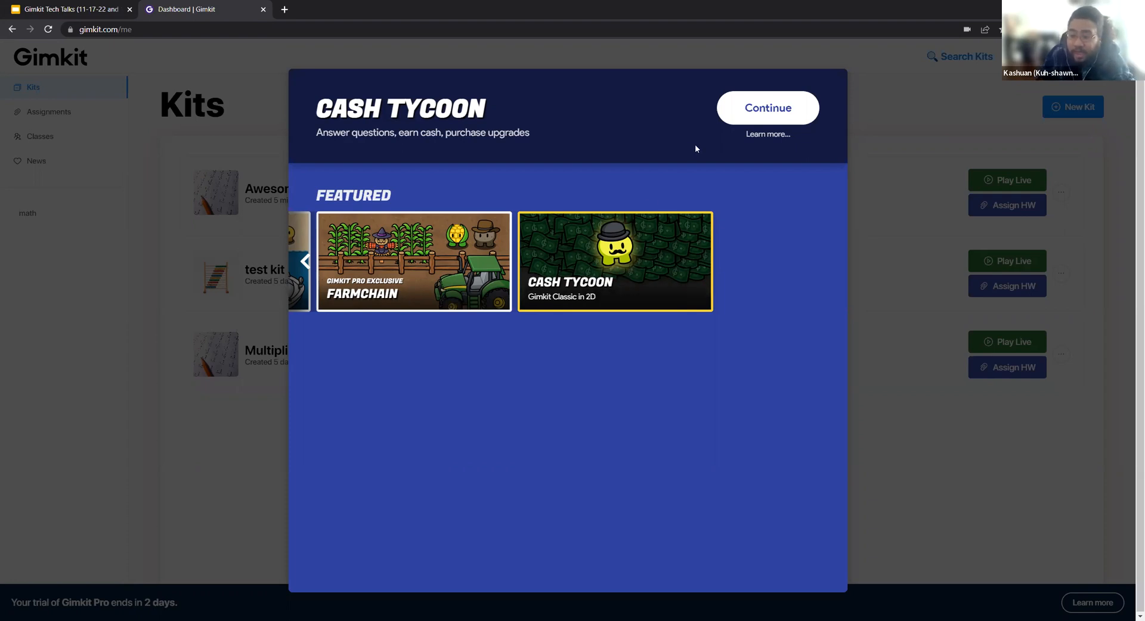
{"action": "left_click", "coordinate": [744, 111]}
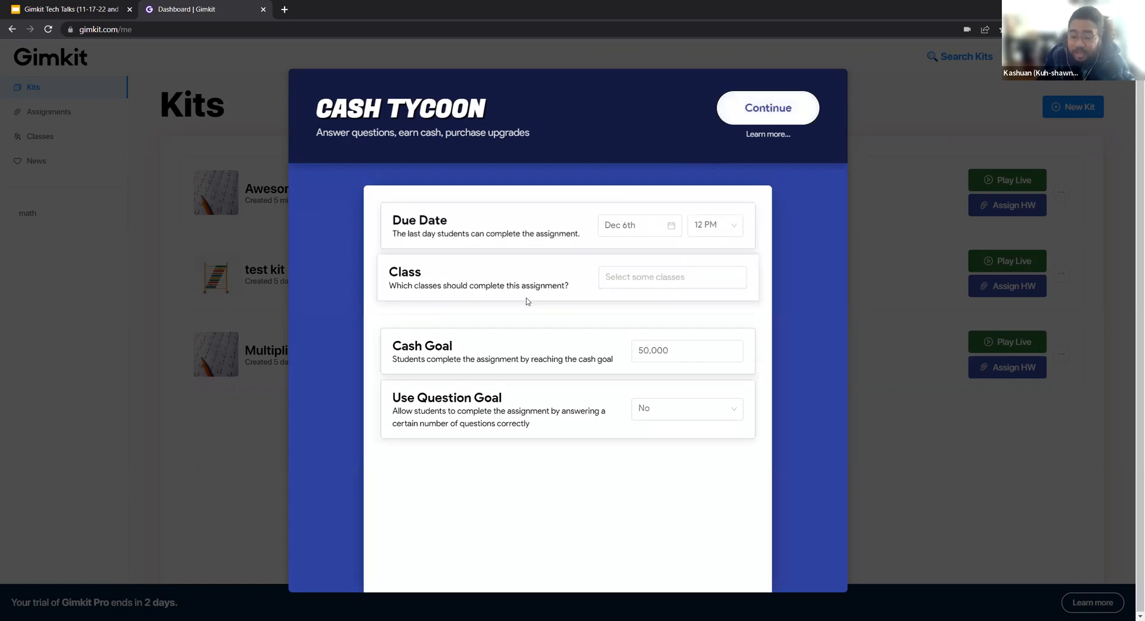
Assign the homework to the 3rd hr class and set the cash goal to 50.
{"action": "left_click", "coordinate": [642, 278]}
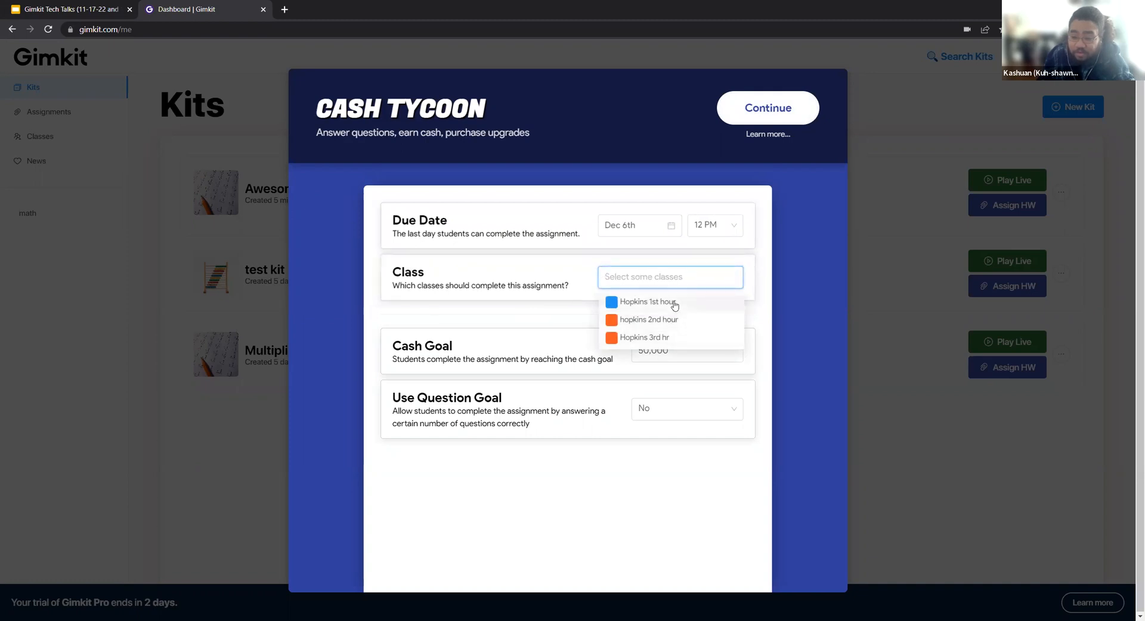
{"action": "left_click", "coordinate": [666, 339]}
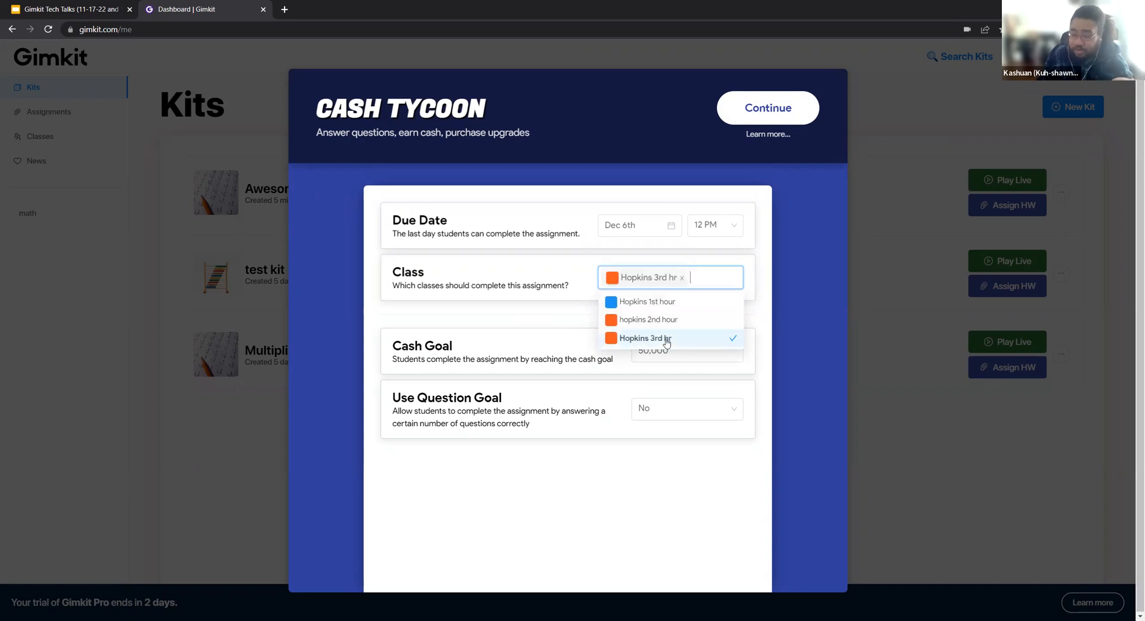
{"action": "left_click", "coordinate": [499, 313]}
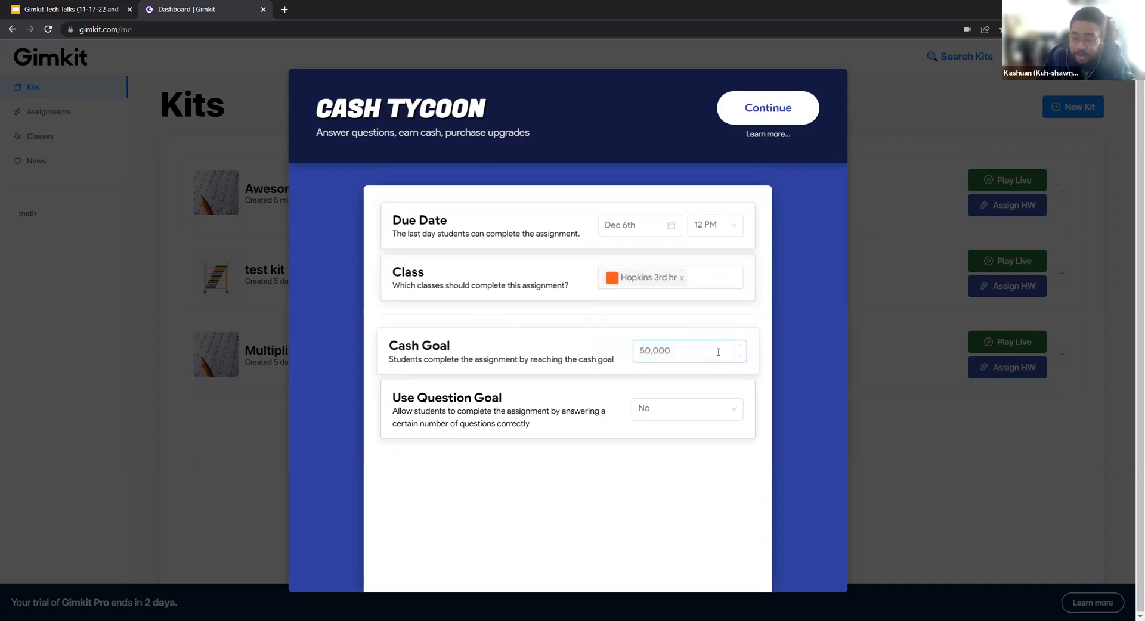
{"action": "double_click", "coordinate": [633, 350]}
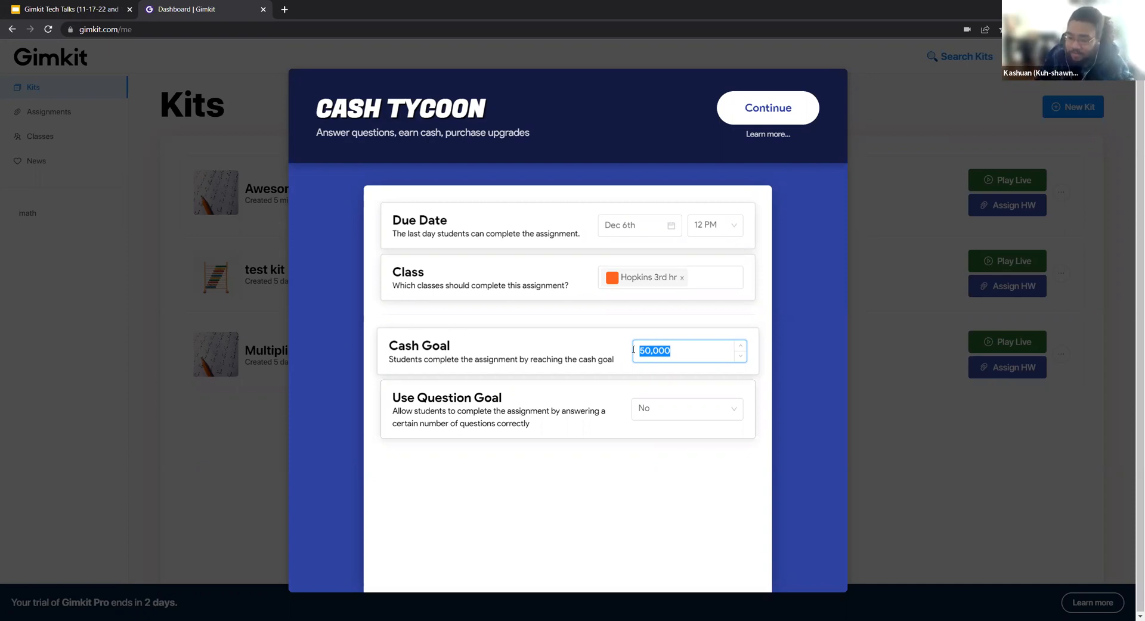
{"action": "type", "text": "50"}
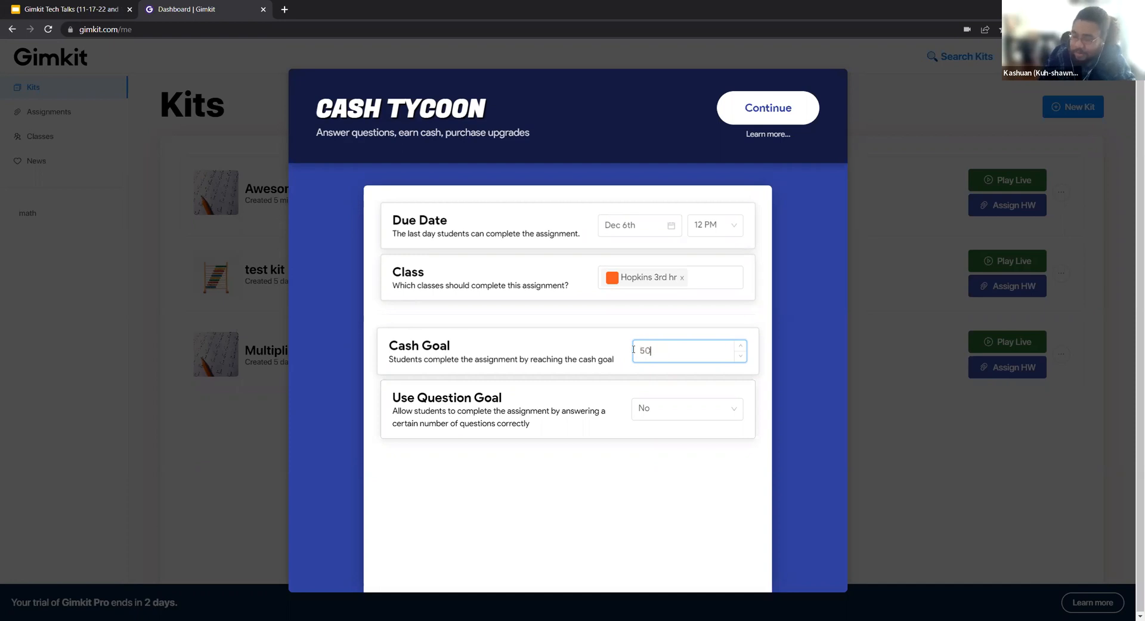
{"action": "left_click", "coordinate": [573, 341]}
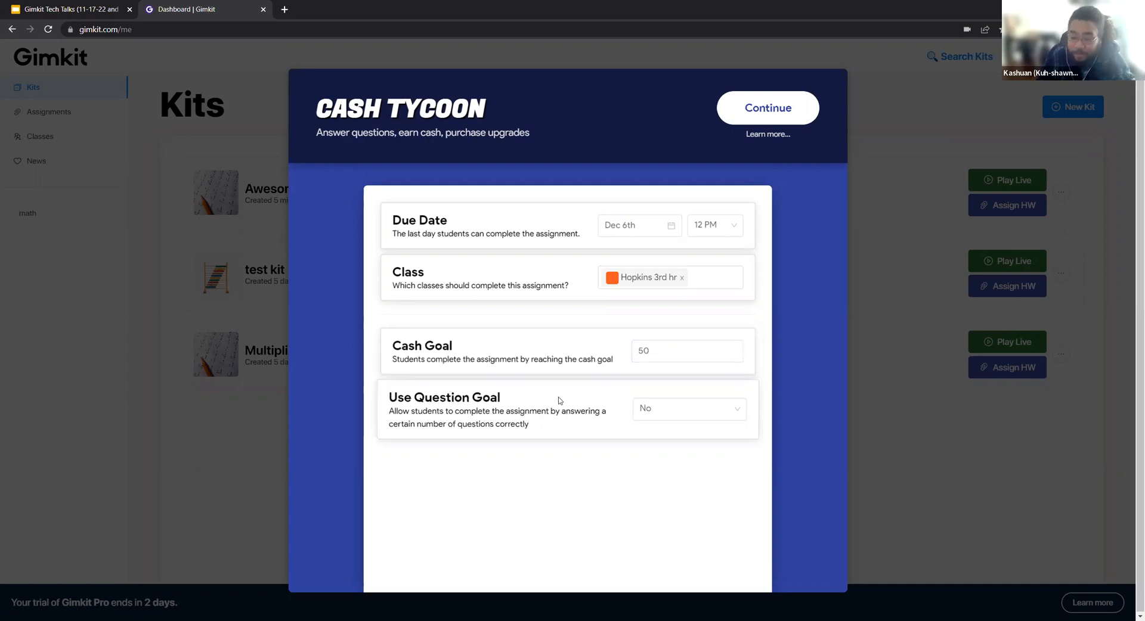
Allow completion by a question goal and set it to 5 correct answers.
{"action": "left_click_drag", "start_coordinate": [390, 397], "coordinate": [559, 403]}
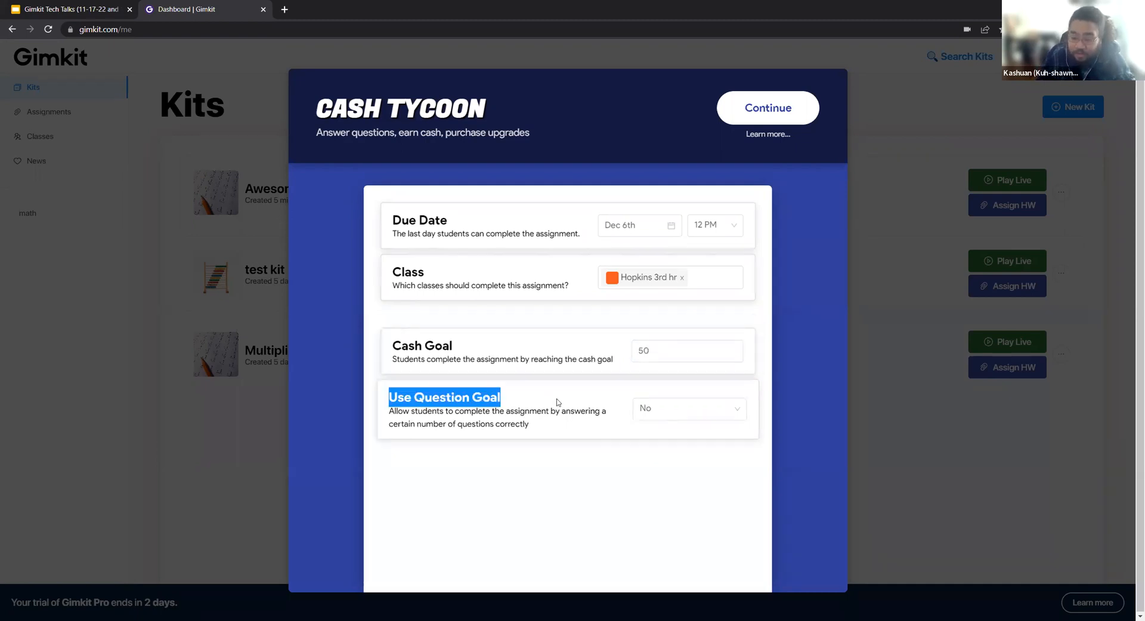
{"action": "left_click", "coordinate": [685, 407]}
{"action": "left_click", "coordinate": [680, 451]}
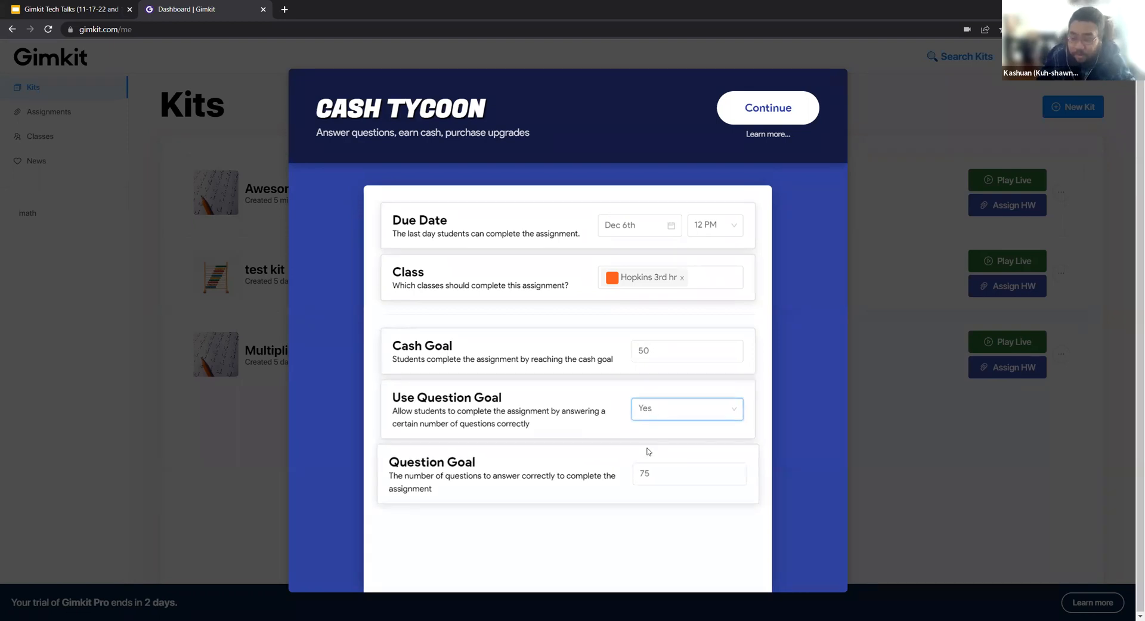
{"action": "key", "text": "Tab"}
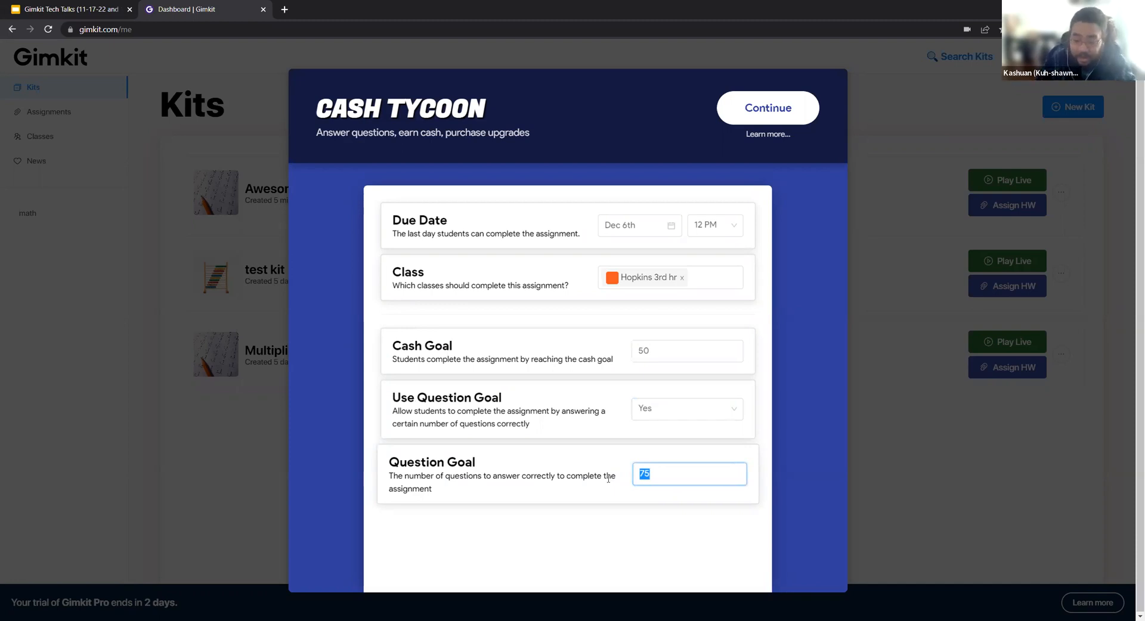
{"action": "type", "text": "5"}
{"action": "left_click", "coordinate": [590, 559]}
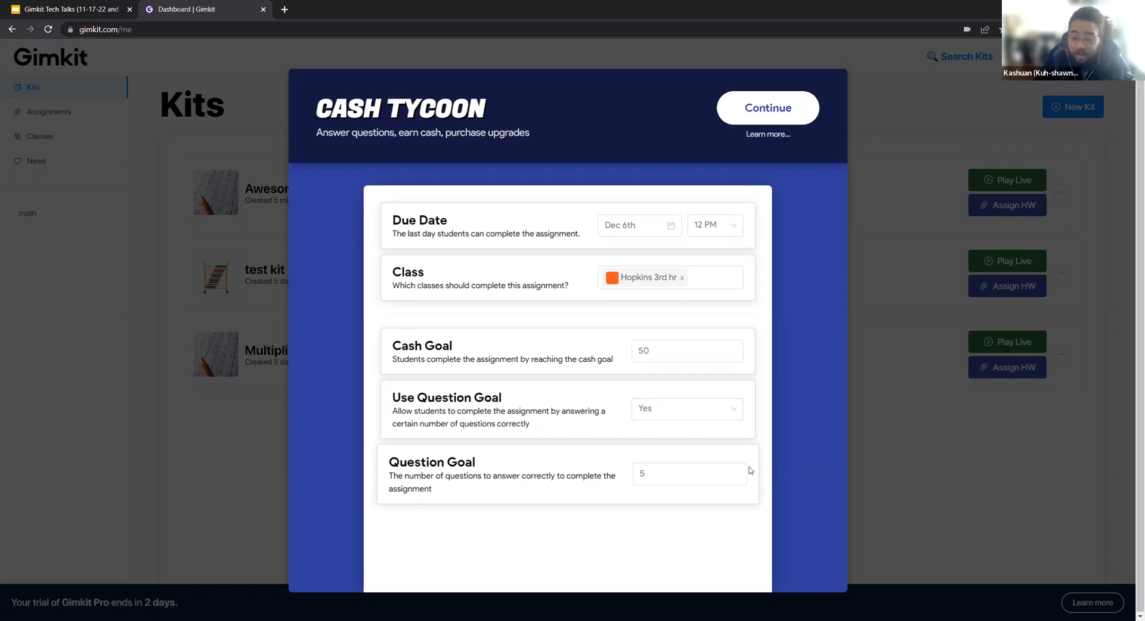
Create the Cash Tycoon assignment with the chosen settings.
{"action": "left_click_drag", "start_coordinate": [783, 444], "coordinate": [745, 241]}
{"action": "left_click", "coordinate": [777, 311]}
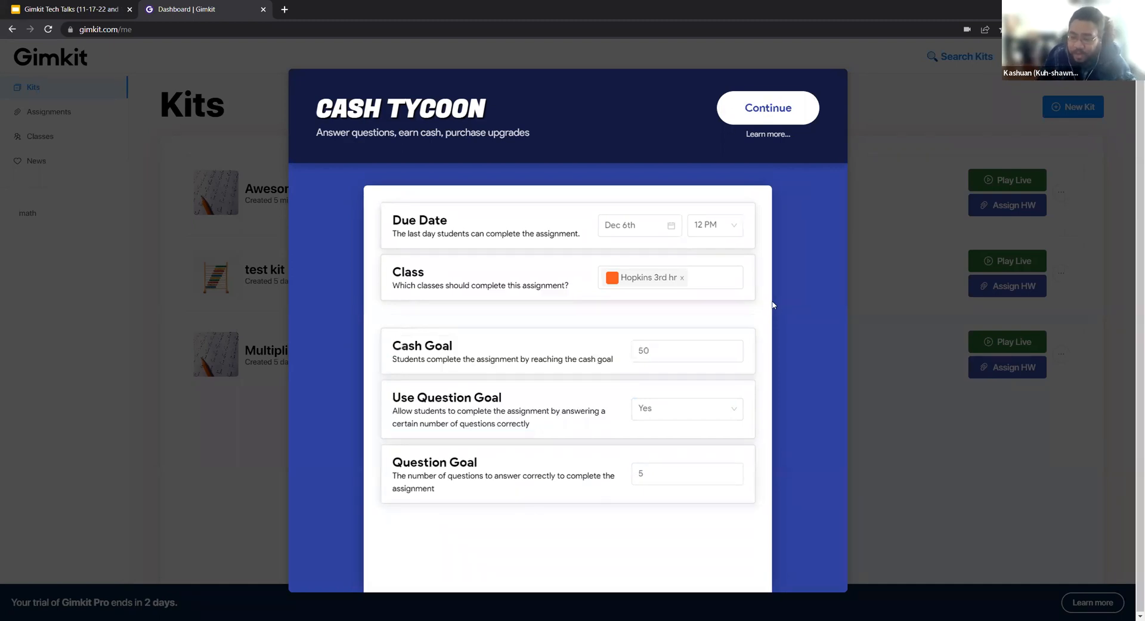
{"action": "left_click", "coordinate": [756, 108]}
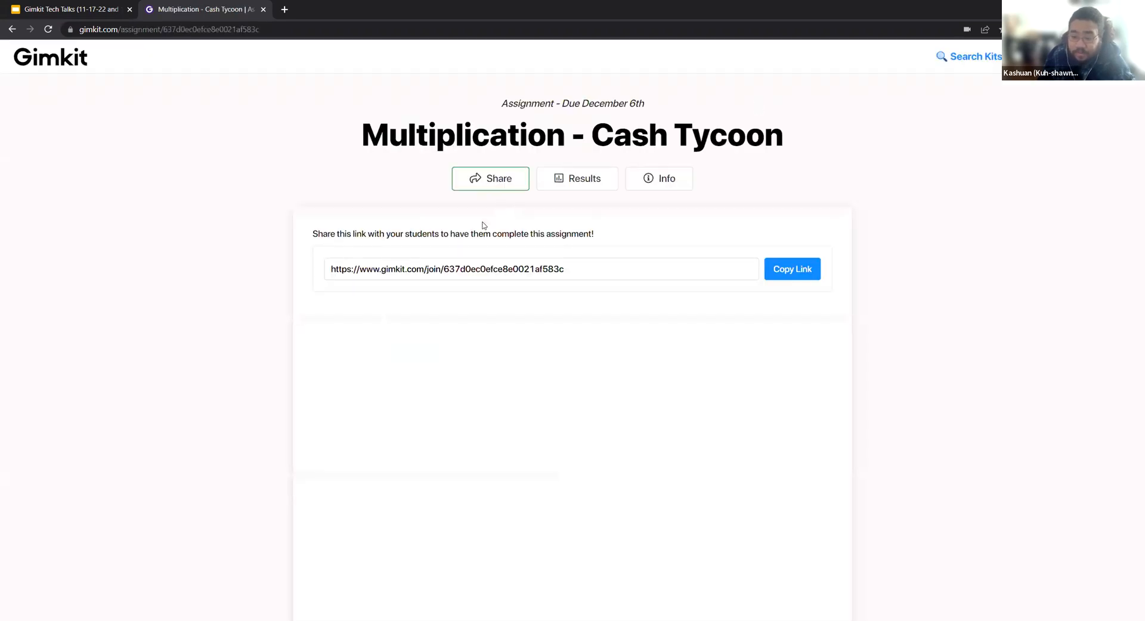
Copy the assignment's student link and open it in a new browser tab.
{"action": "left_click", "coordinate": [795, 268]}
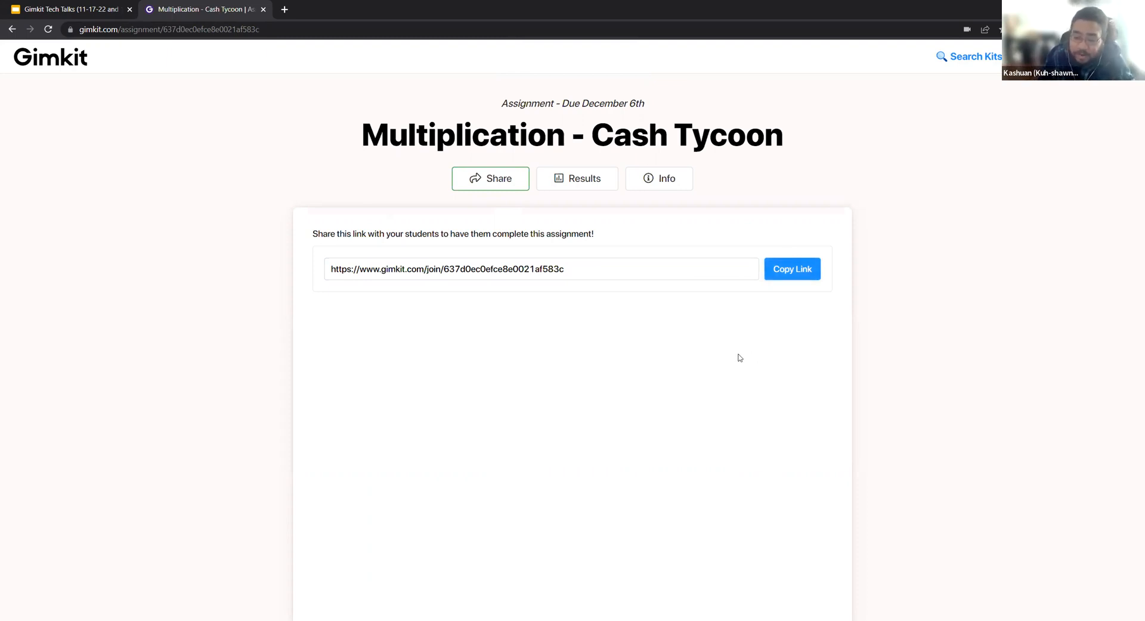
{"action": "left_click", "coordinate": [284, 9]}
{"action": "key", "text": "ctrl+v"}
{"action": "key", "text": "Return"}
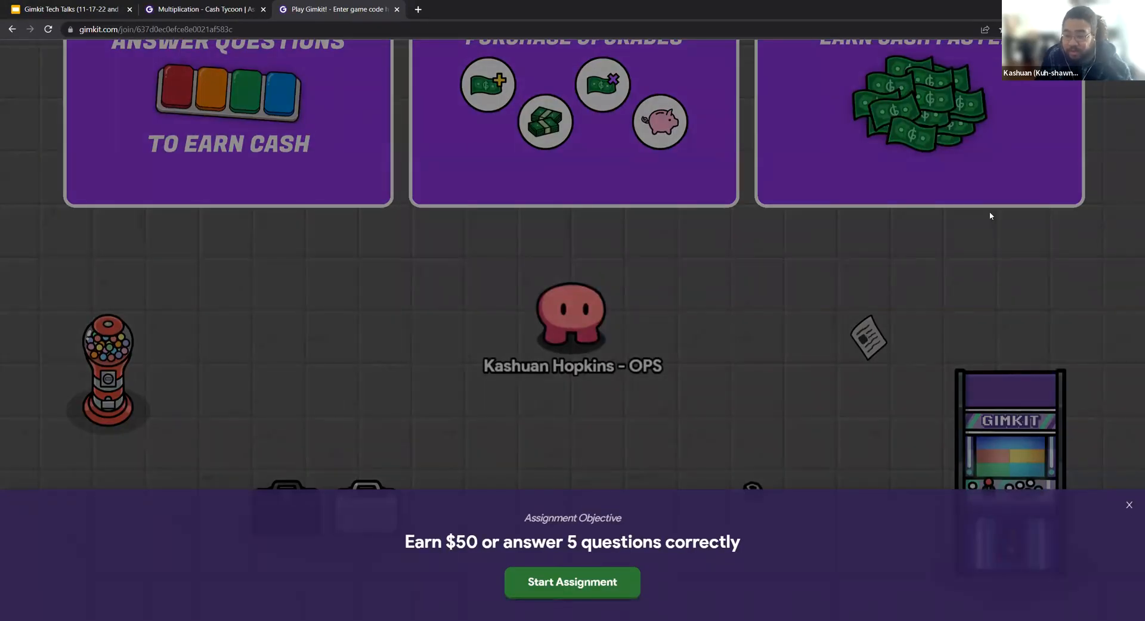
Start the homework assignment and walk the character around the area between the Multiplier and Insurance signs.
{"action": "left_click", "coordinate": [624, 592]}
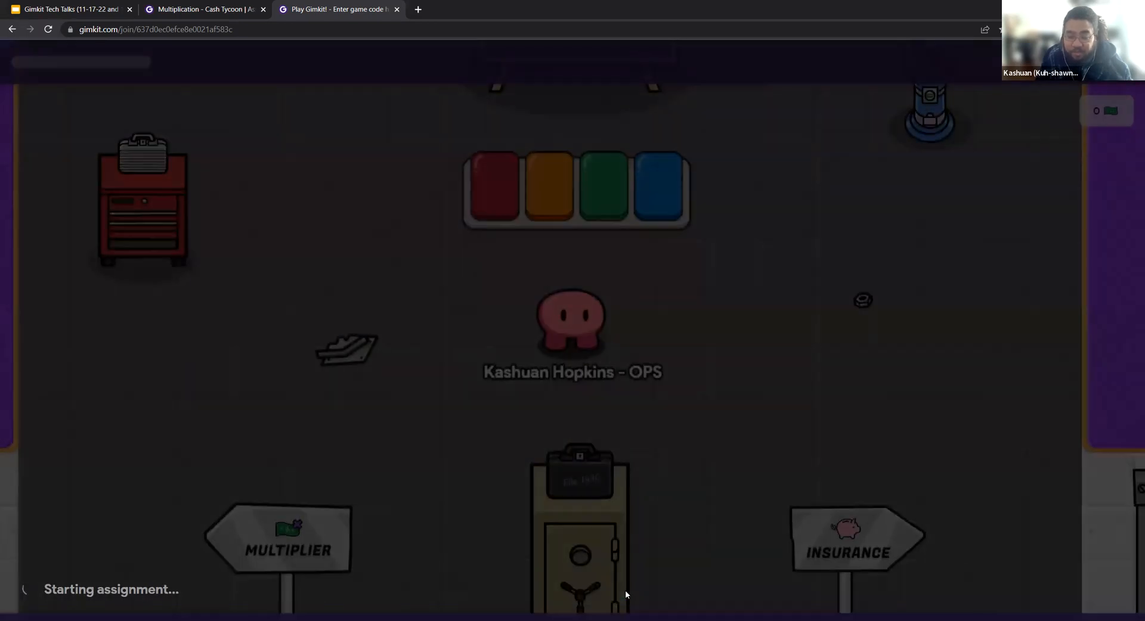
{"action": "key", "text": "Up"}
{"action": "key", "text": "Right"}
{"action": "key", "text": "Down"}
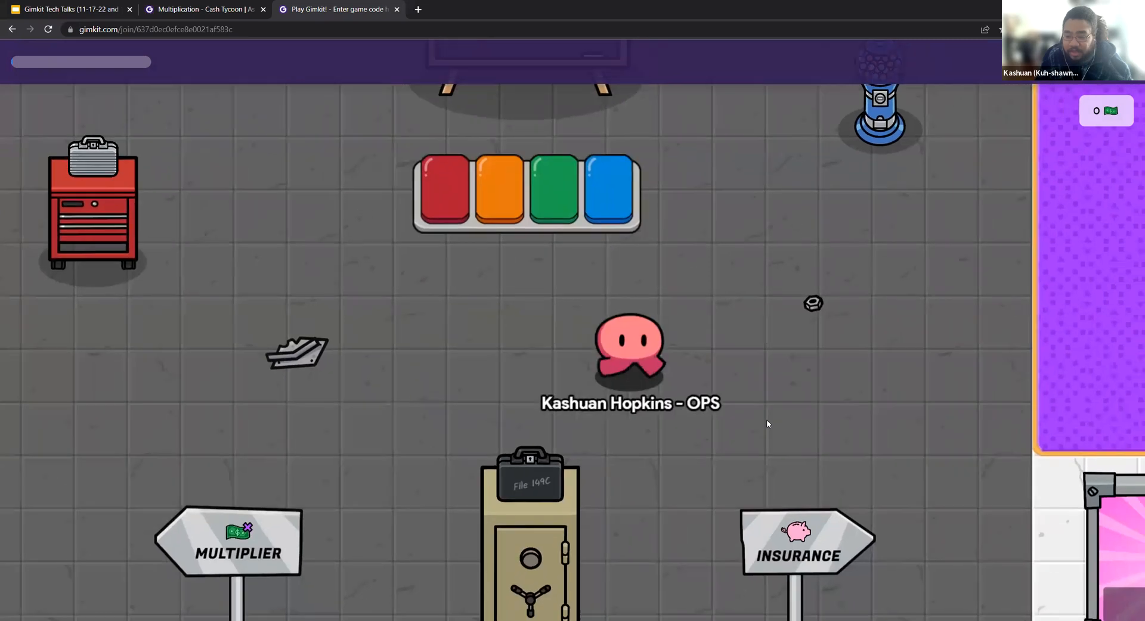
{"action": "key", "text": "Up"}
{"action": "key", "text": "Left"}
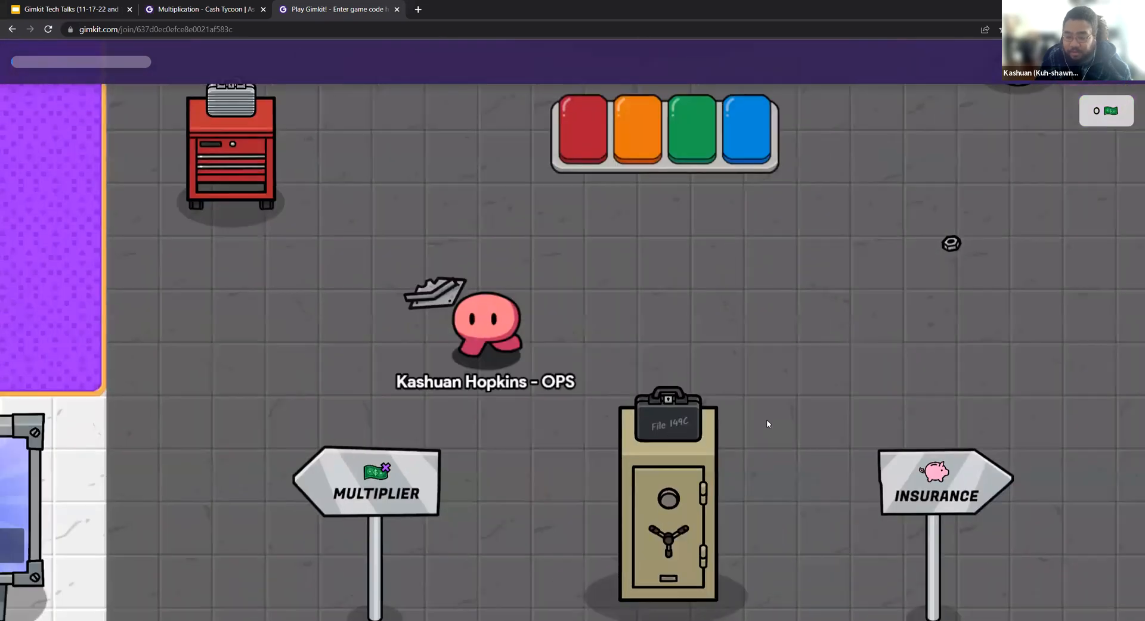
{"action": "key", "text": "Right"}
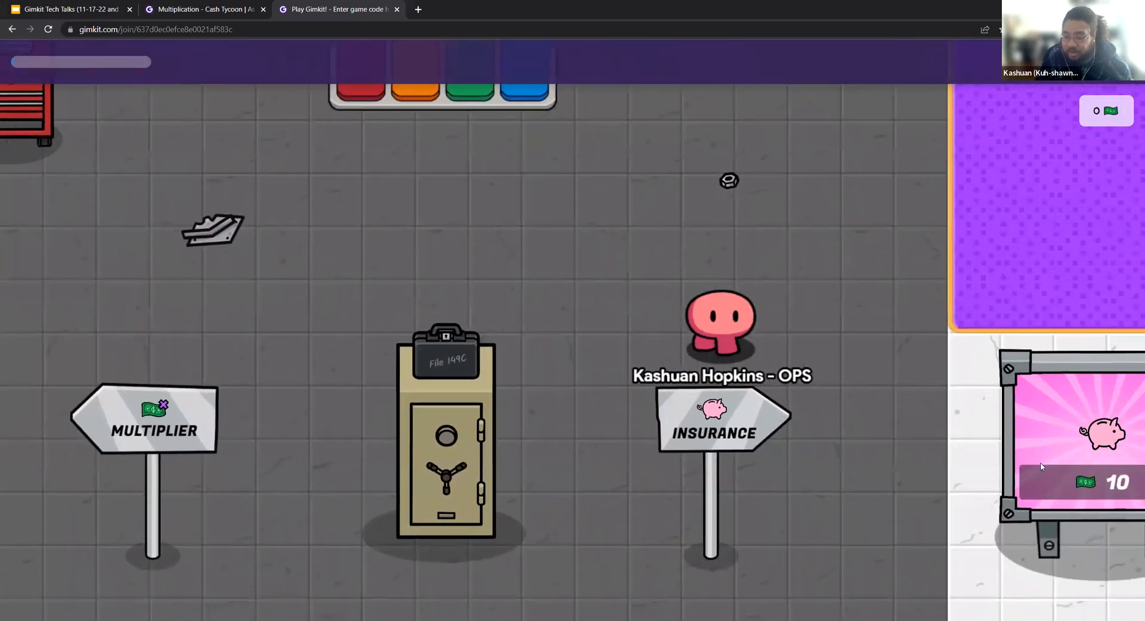
Walk the character past the insurance, streak bonus and money-per-question upgrade areas to explore the map.
{"action": "key", "text": "Right"}
{"action": "key", "text": "Up"}
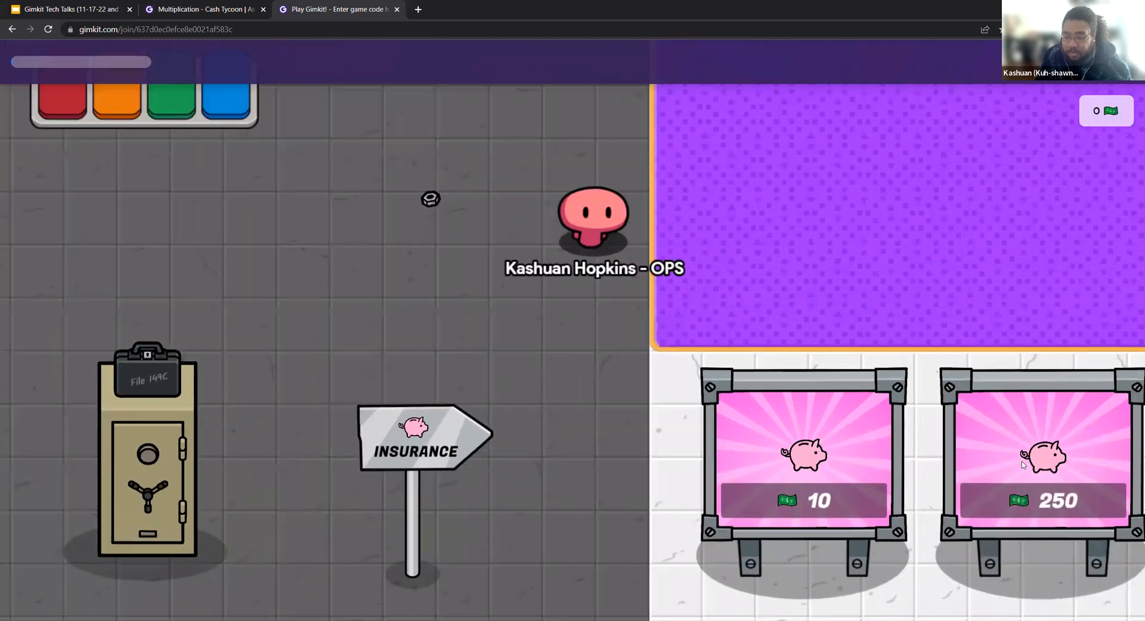
{"action": "key", "text": "Up"}
{"action": "key", "text": "Left"}
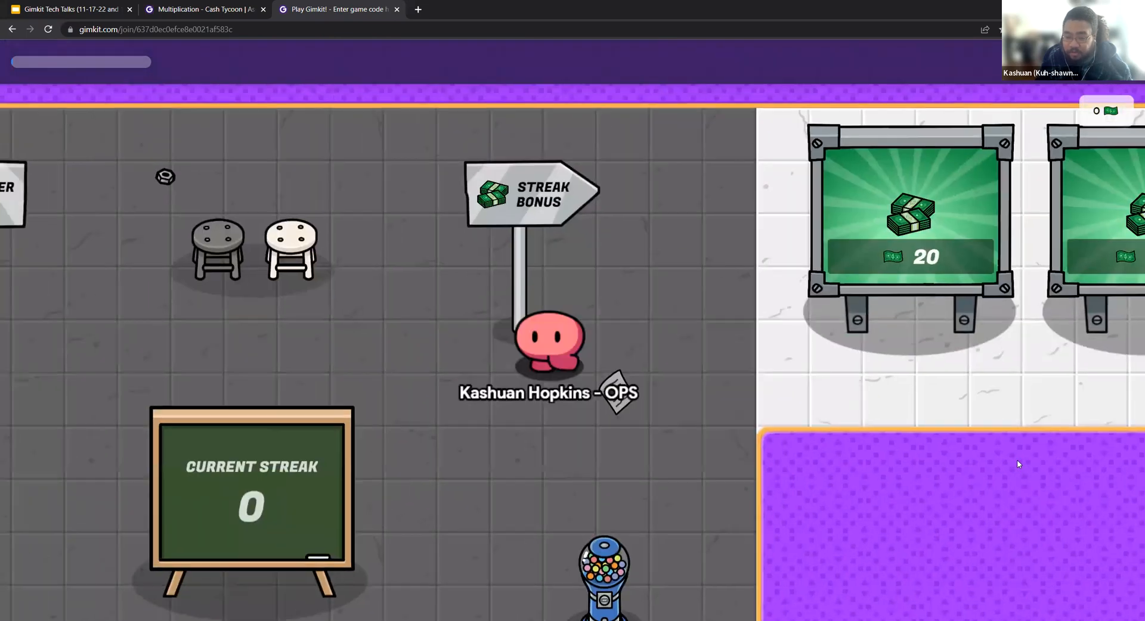
{"action": "key", "text": "Left"}
{"action": "key", "text": "Down"}
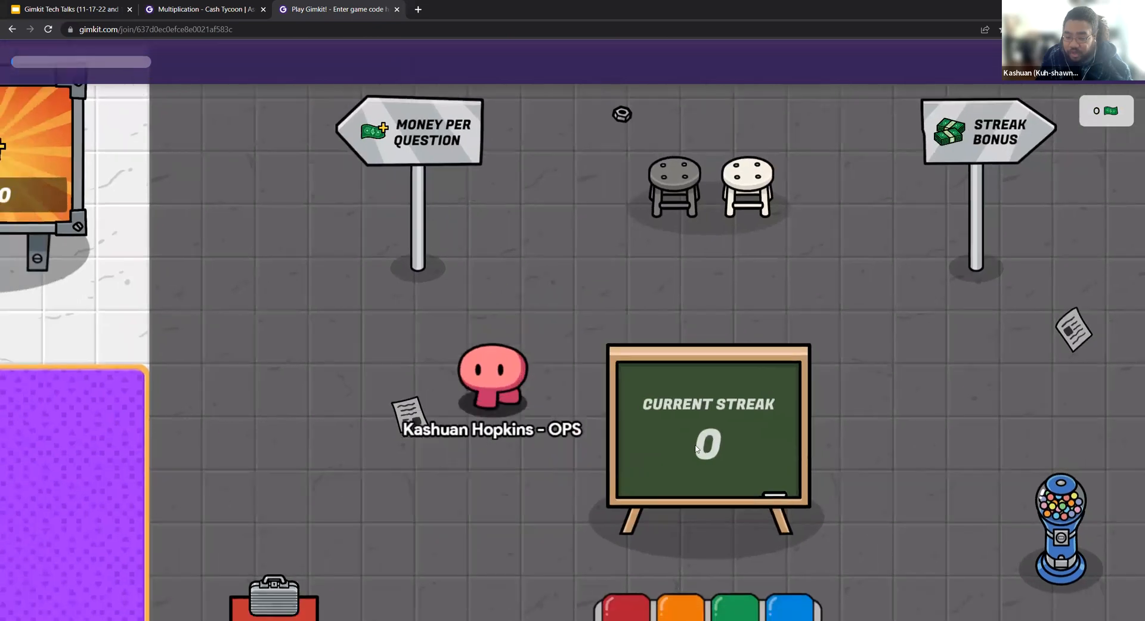
Walk the character to the colored answer station, answer one question correctly, and leave the 7×10 question unanswered by closing it.
{"action": "key", "text": "Down"}
{"action": "key", "text": "Right"}
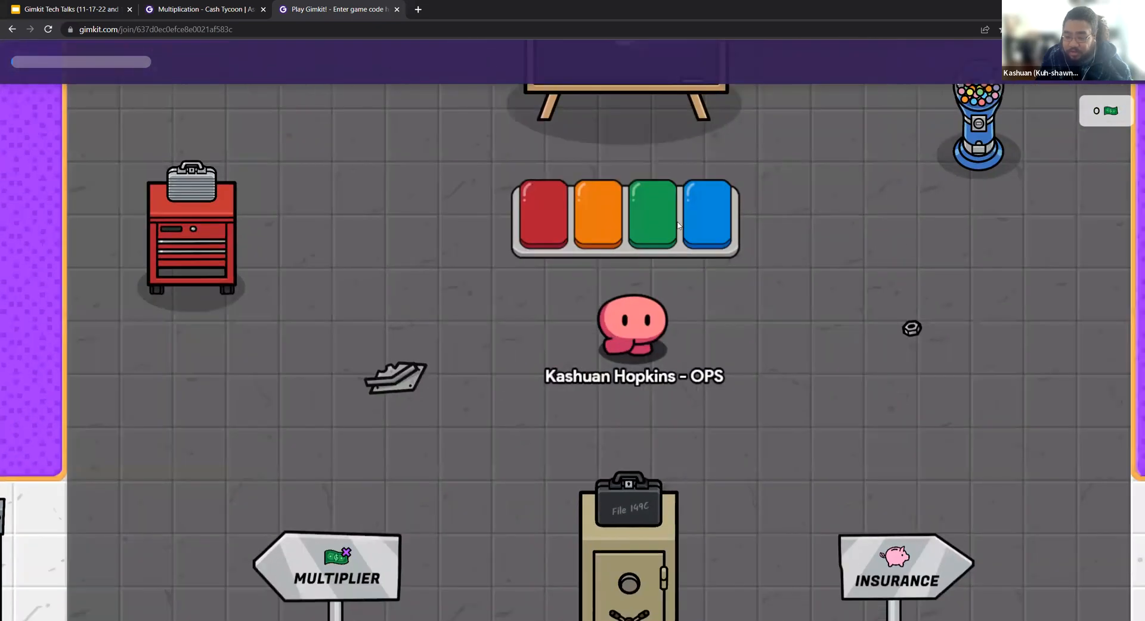
{"action": "key", "text": "Up"}
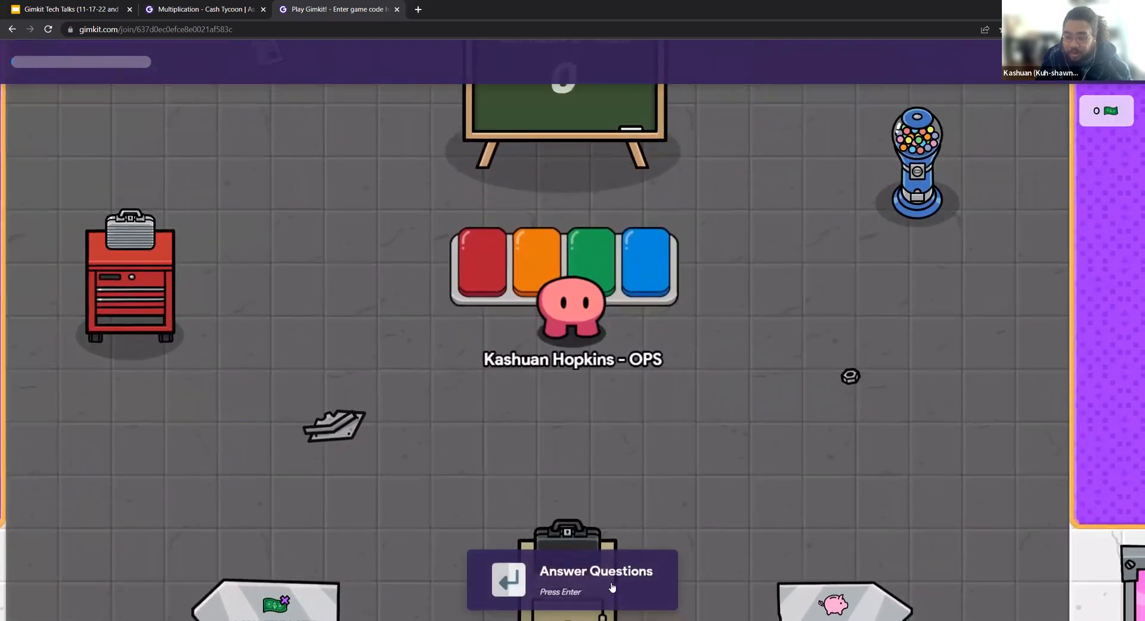
{"action": "left_click", "coordinate": [555, 585]}
{"action": "left_click", "coordinate": [432, 365]}
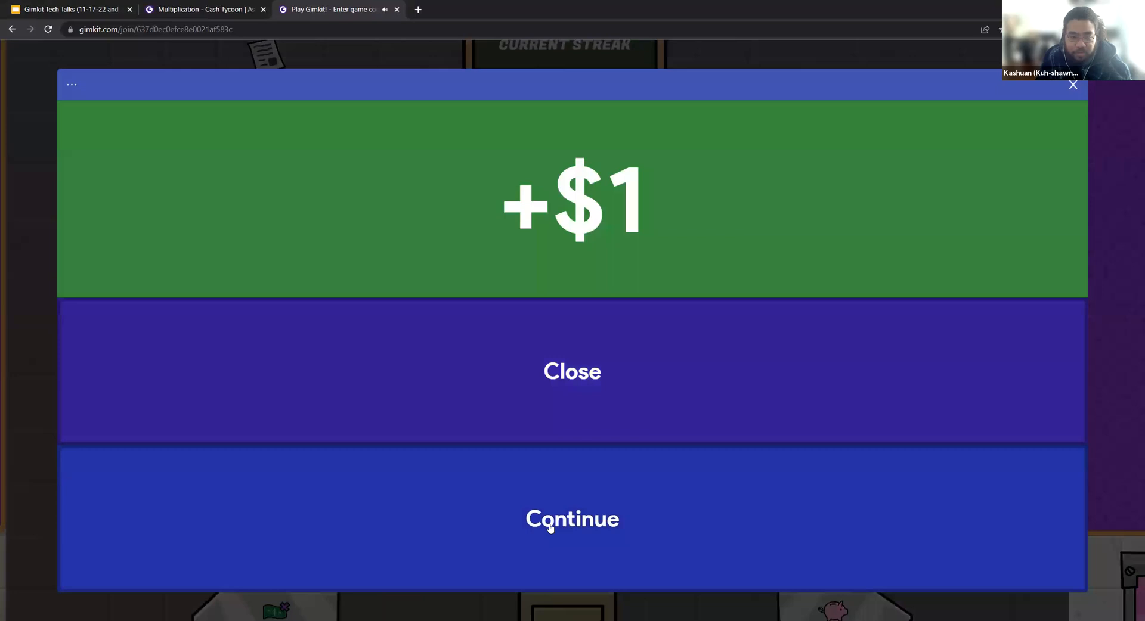
{"action": "left_click", "coordinate": [550, 527]}
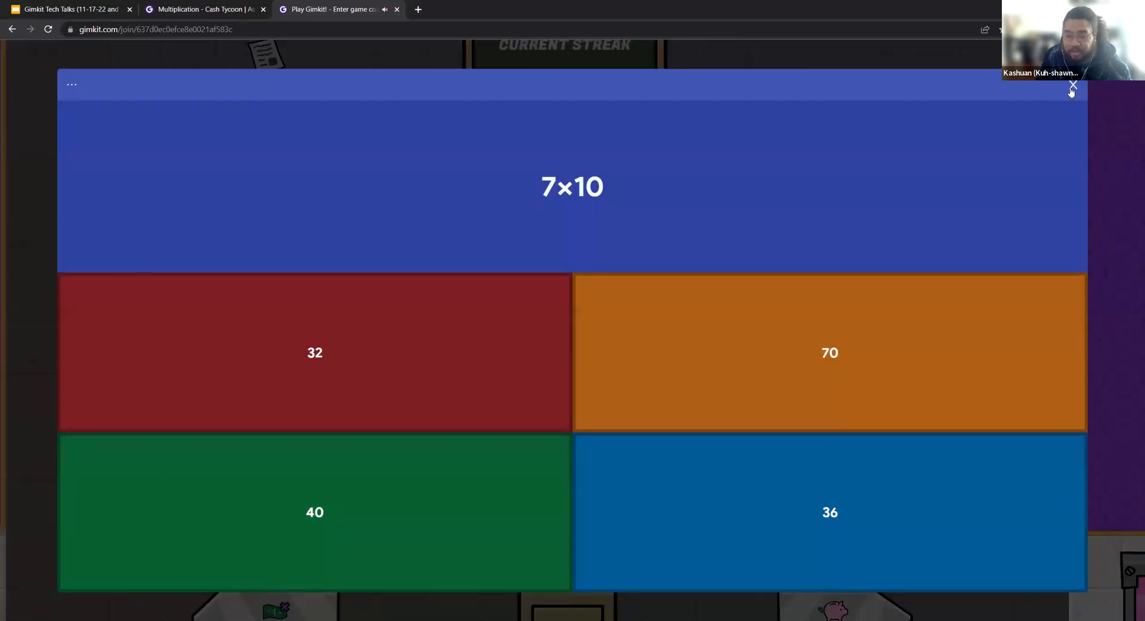
{"action": "left_click", "coordinate": [1072, 87]}
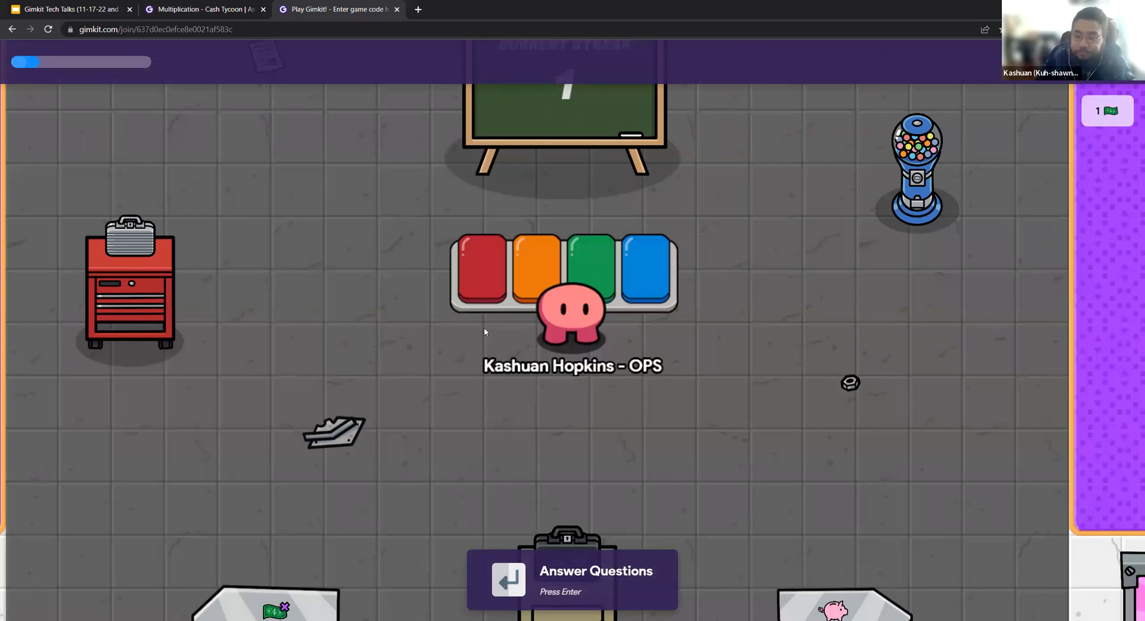
Check the results of the Multiplication - Cash Tycoon assignment on the teacher side and return to the kits dashboard.
{"action": "left_click", "coordinate": [197, 9]}
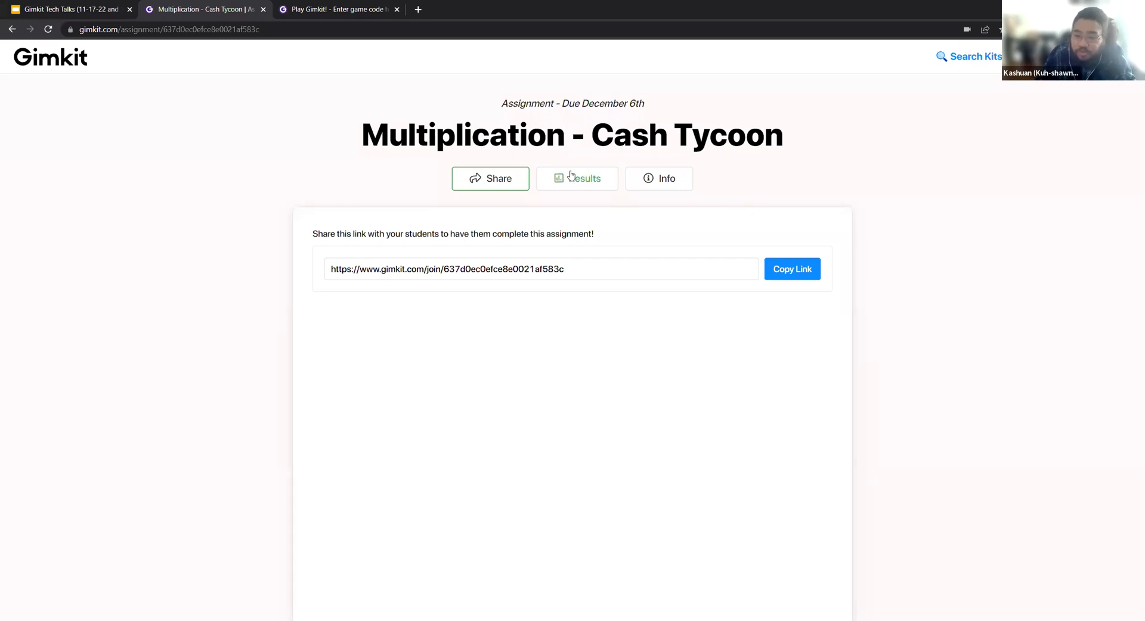
{"action": "left_click", "coordinate": [588, 181]}
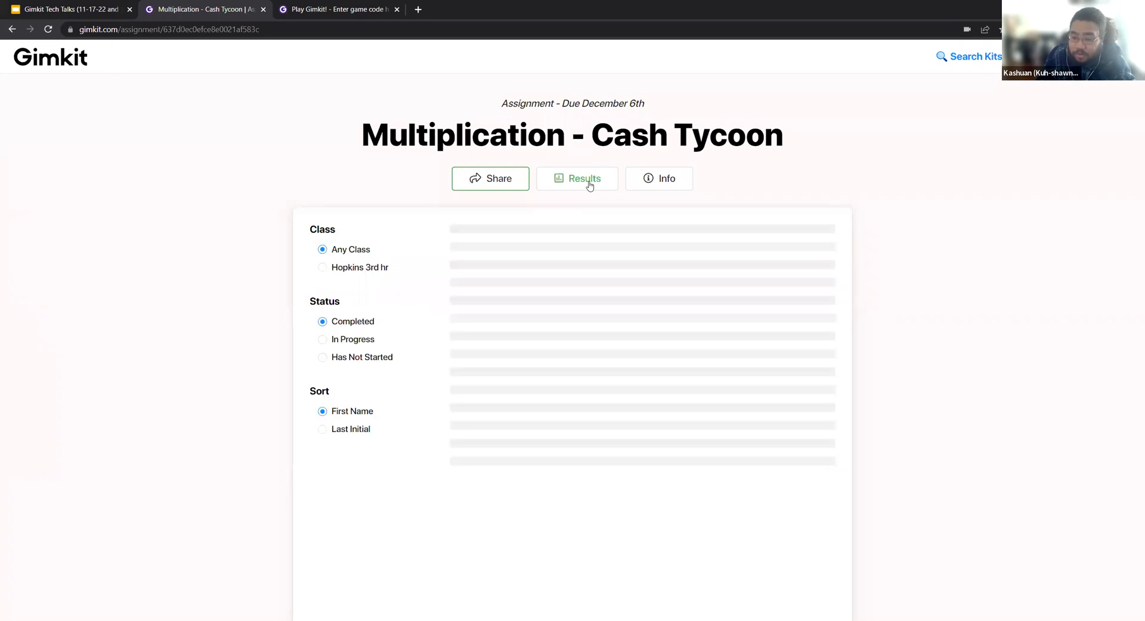
{"action": "left_click", "coordinate": [65, 63]}
Browse the Multiplication kit's reports and open the assignment report from 5 days ago.
{"action": "left_click", "coordinate": [1059, 361]}
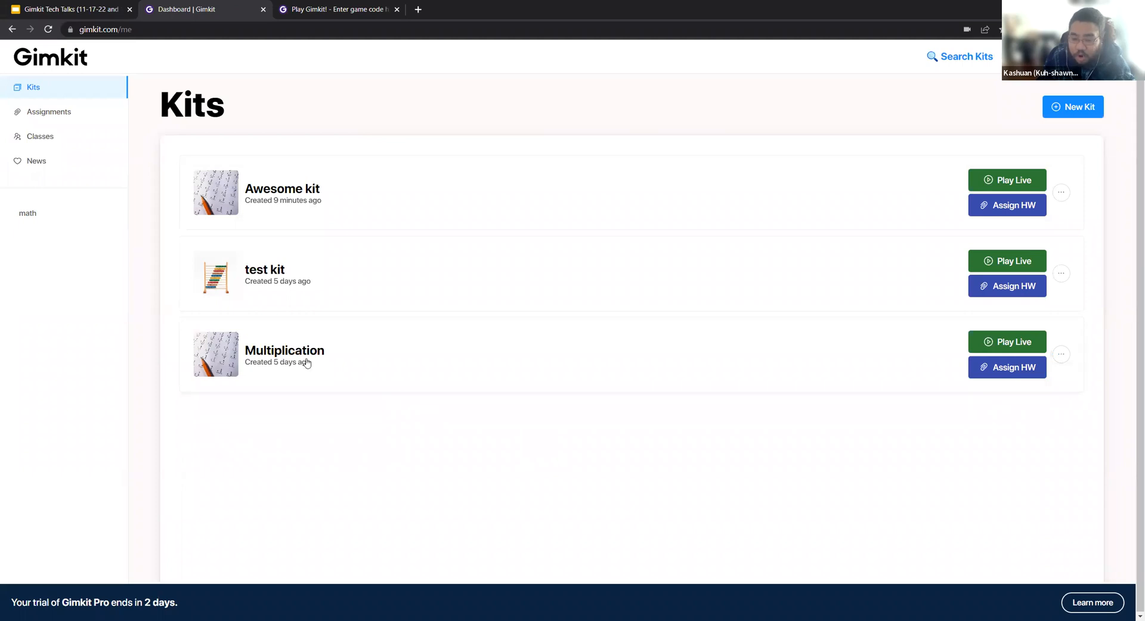
{"action": "left_click", "coordinate": [1062, 357]}
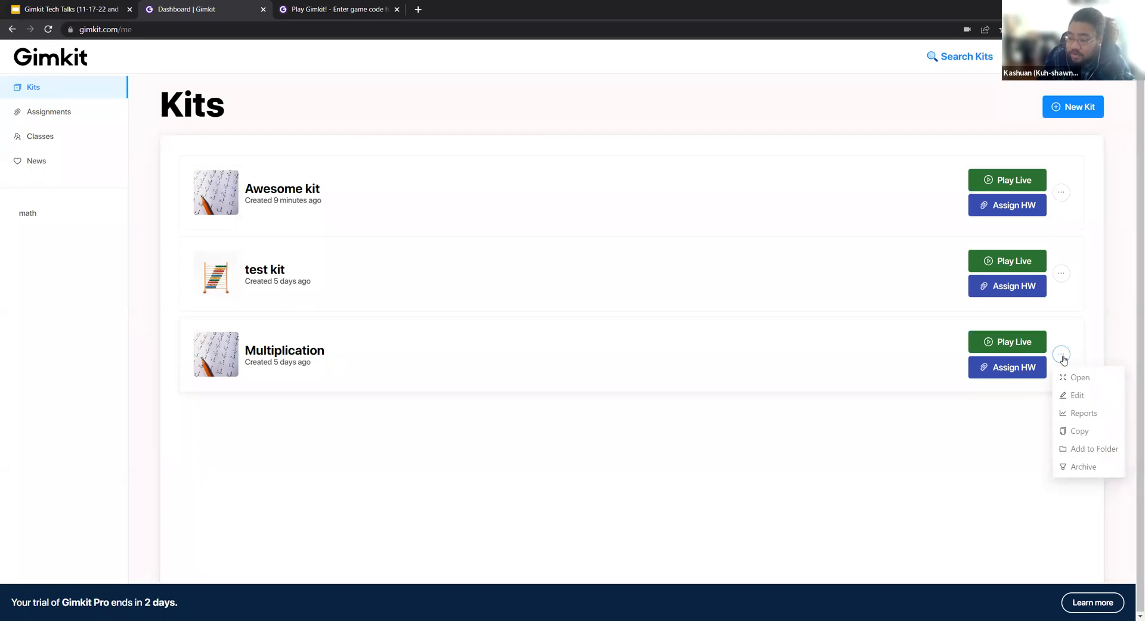
{"action": "left_click", "coordinate": [1093, 422]}
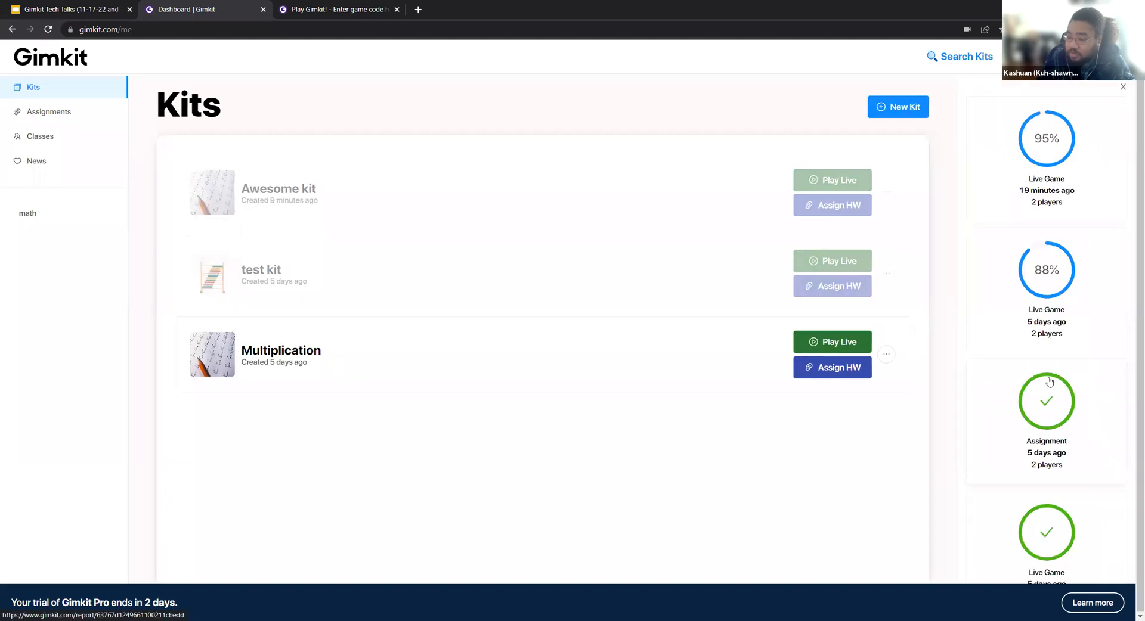
{"action": "scroll", "coordinate": [1048, 322], "scroll_direction": "down", "scroll_amount": 4}
{"action": "scroll", "coordinate": [1047, 322], "scroll_direction": "up", "scroll_amount": 4}
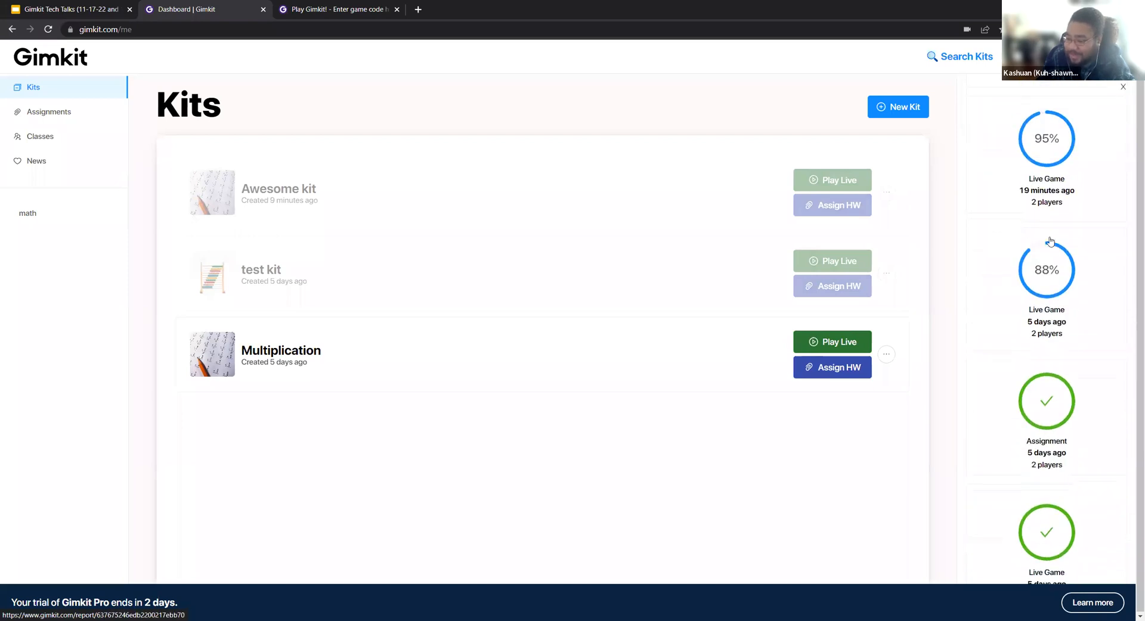
{"action": "left_click", "coordinate": [1090, 409]}
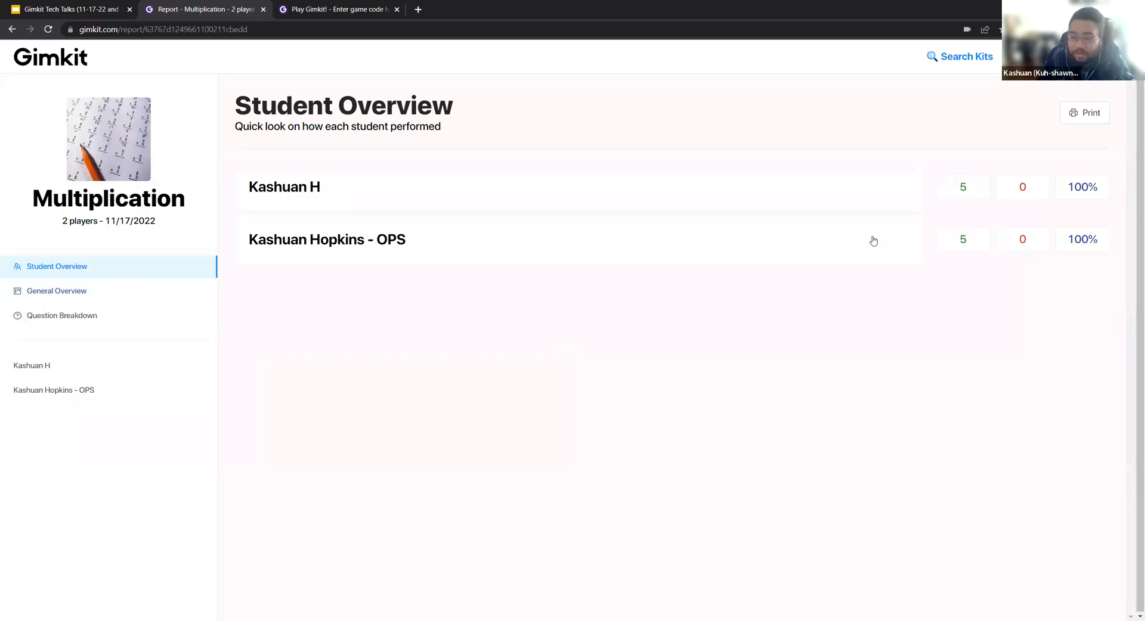
Review each of the two students' individual question results from the Student Overview.
{"action": "left_click", "coordinate": [315, 188]}
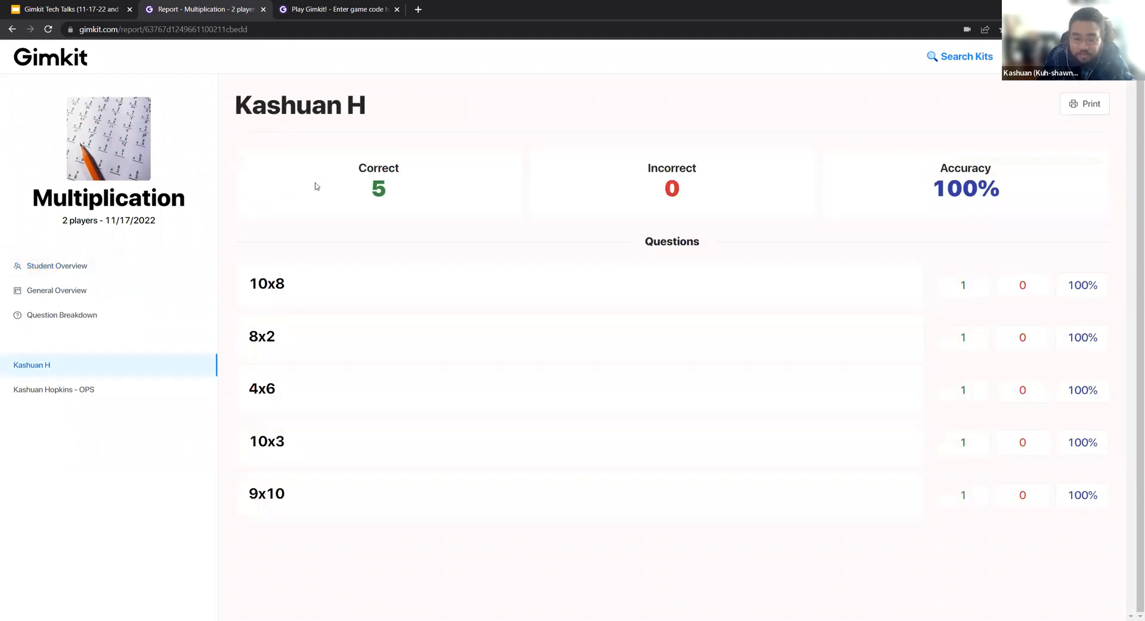
{"action": "left_click", "coordinate": [66, 265]}
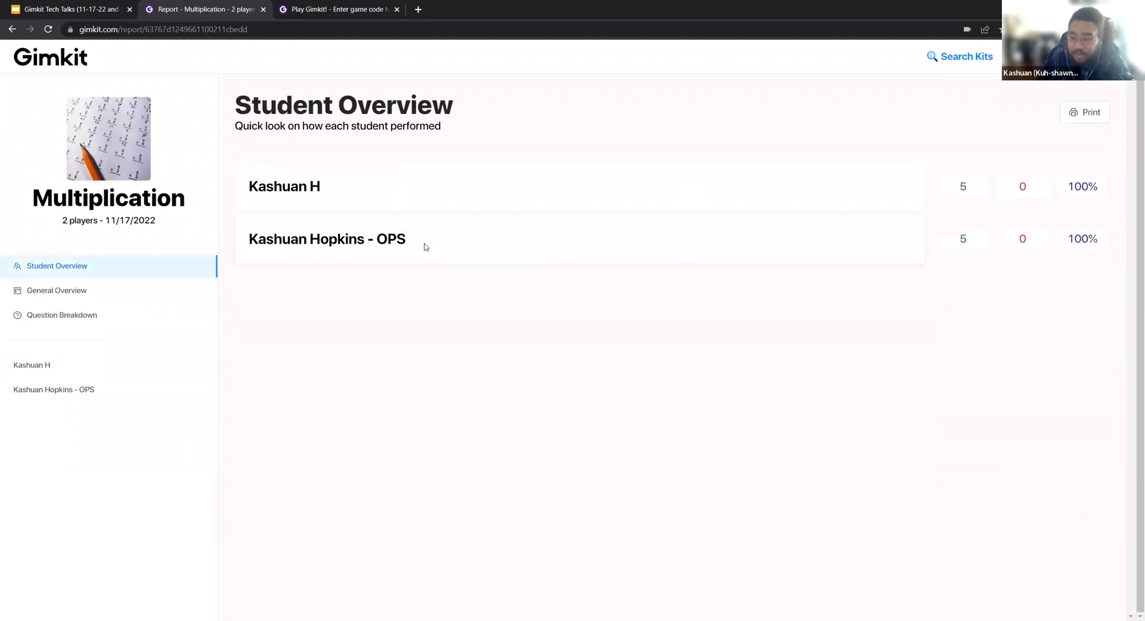
{"action": "left_click", "coordinate": [423, 248]}
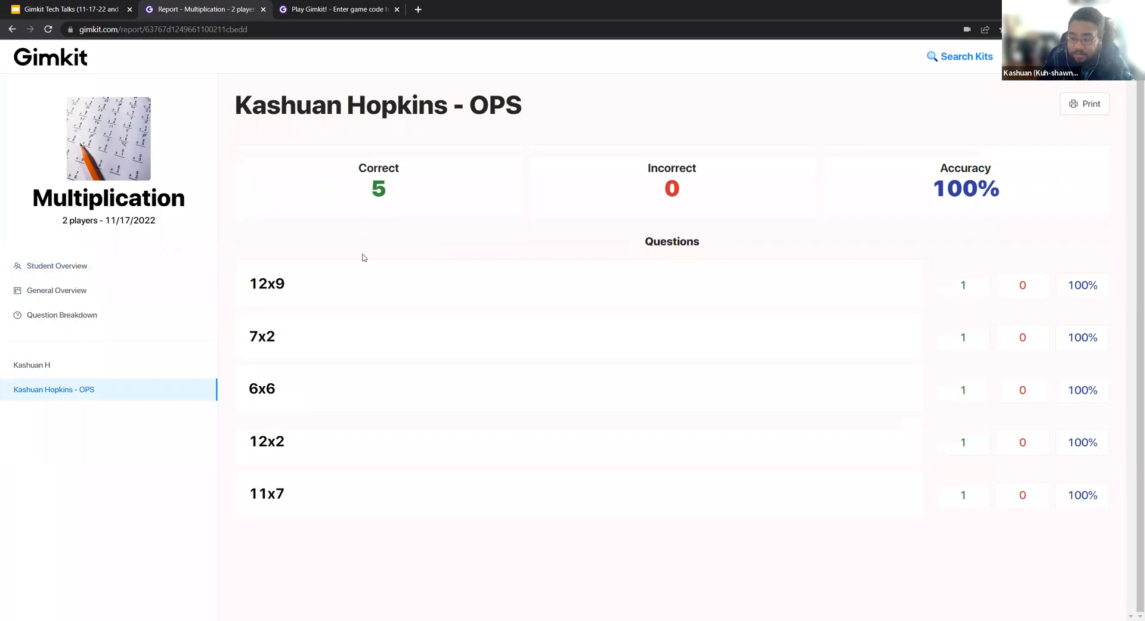
{"action": "left_click", "coordinate": [41, 271]}
Examine the report's General Overview and read through the whole Question Breakdown list.
{"action": "left_click", "coordinate": [50, 291]}
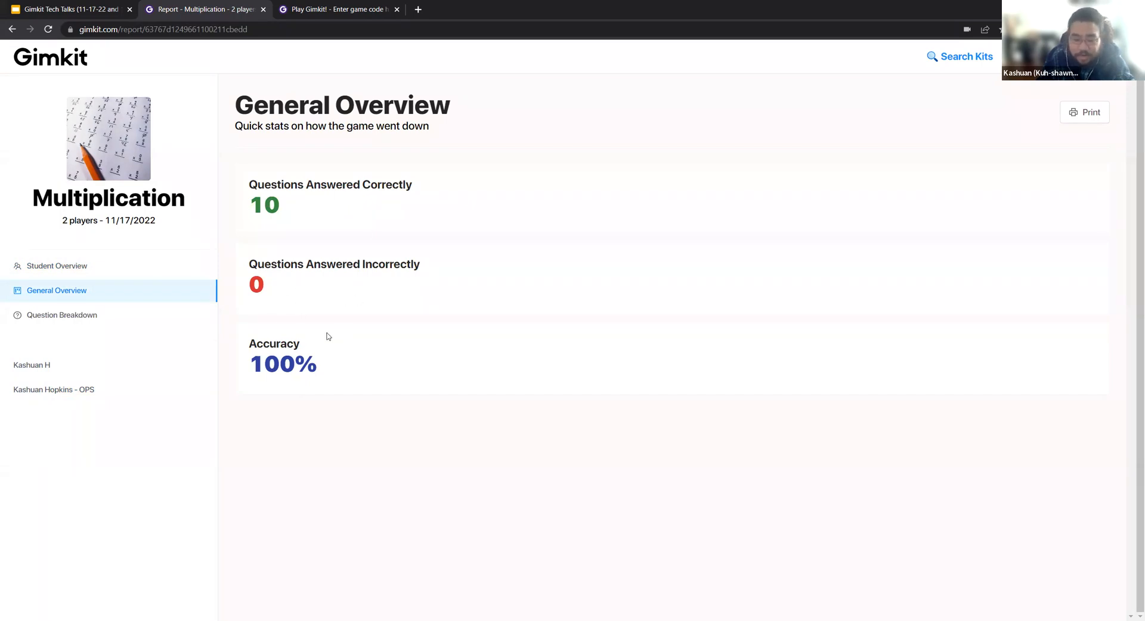
{"action": "left_click", "coordinate": [77, 317]}
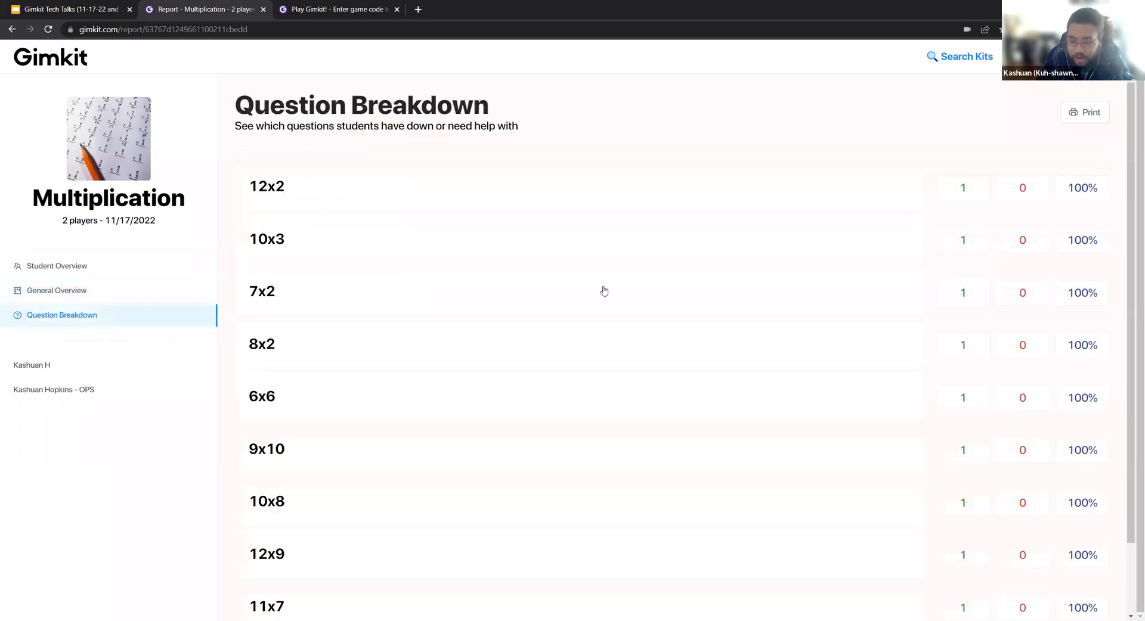
{"action": "scroll", "coordinate": [742, 263], "scroll_direction": "down", "scroll_amount": 1}
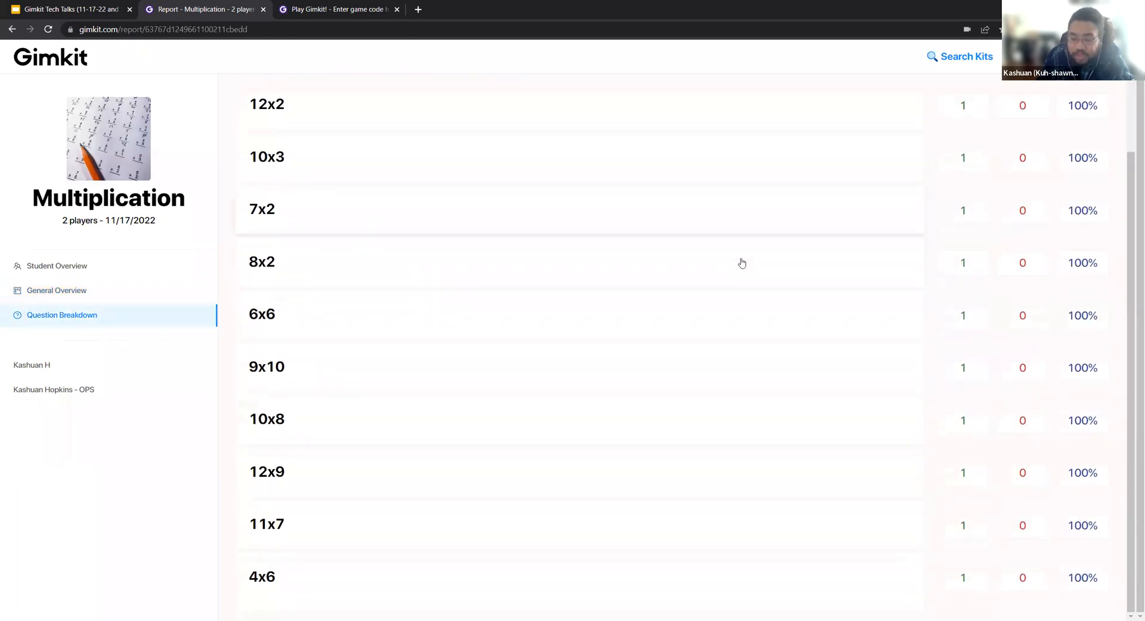
{"action": "scroll", "coordinate": [742, 263], "scroll_direction": "up", "scroll_amount": 1}
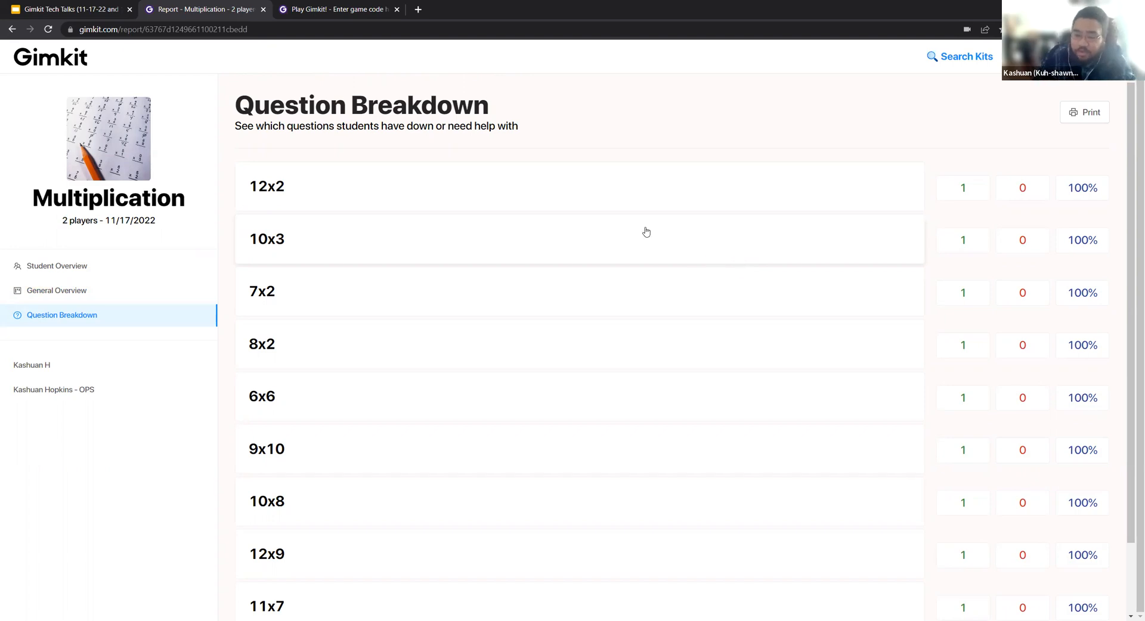
{"action": "scroll", "coordinate": [579, 153], "scroll_direction": "down", "scroll_amount": 2}
{"action": "scroll", "coordinate": [578, 152], "scroll_direction": "up", "scroll_amount": 2}
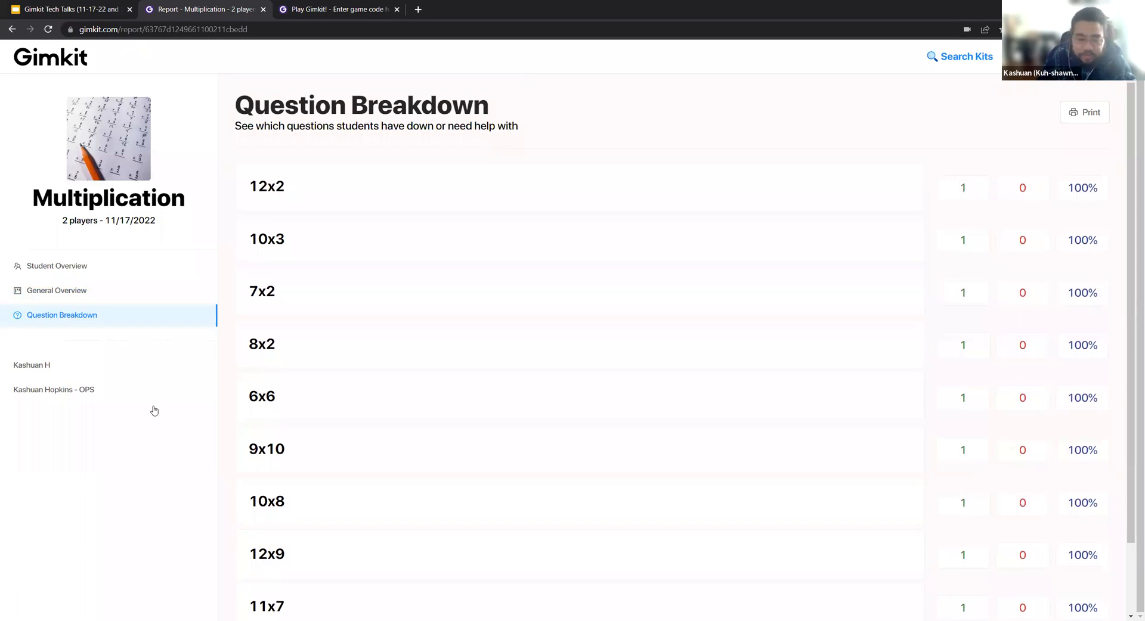
Revisit both students' individual reports and return to the kits dashboard.
{"action": "left_click", "coordinate": [38, 372]}
{"action": "left_click", "coordinate": [43, 390]}
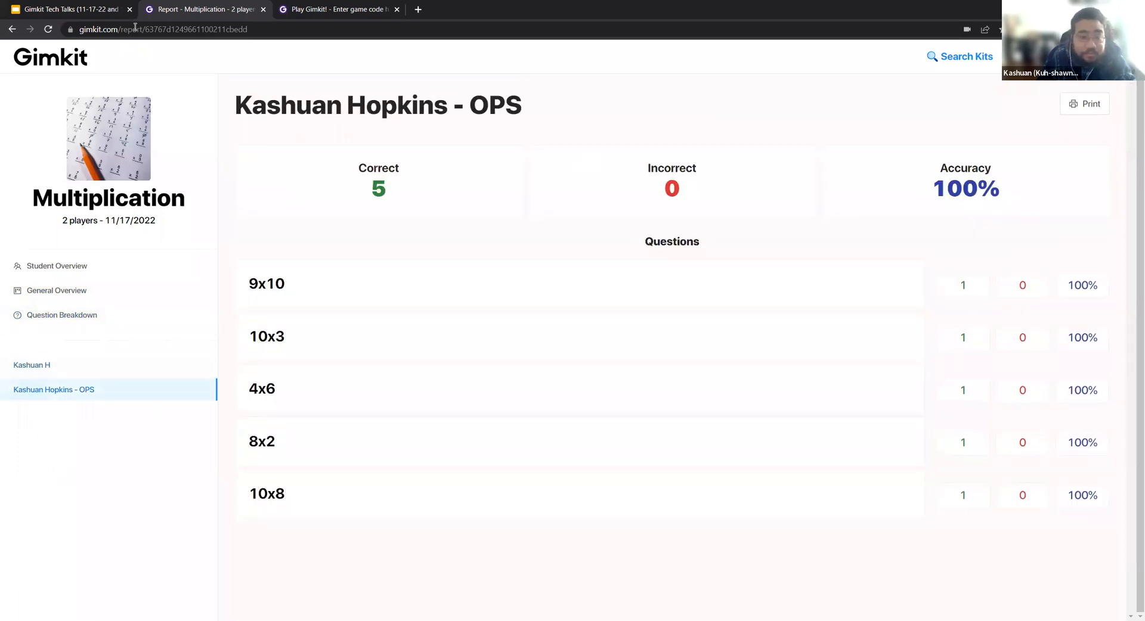
{"action": "left_click", "coordinate": [82, 60]}
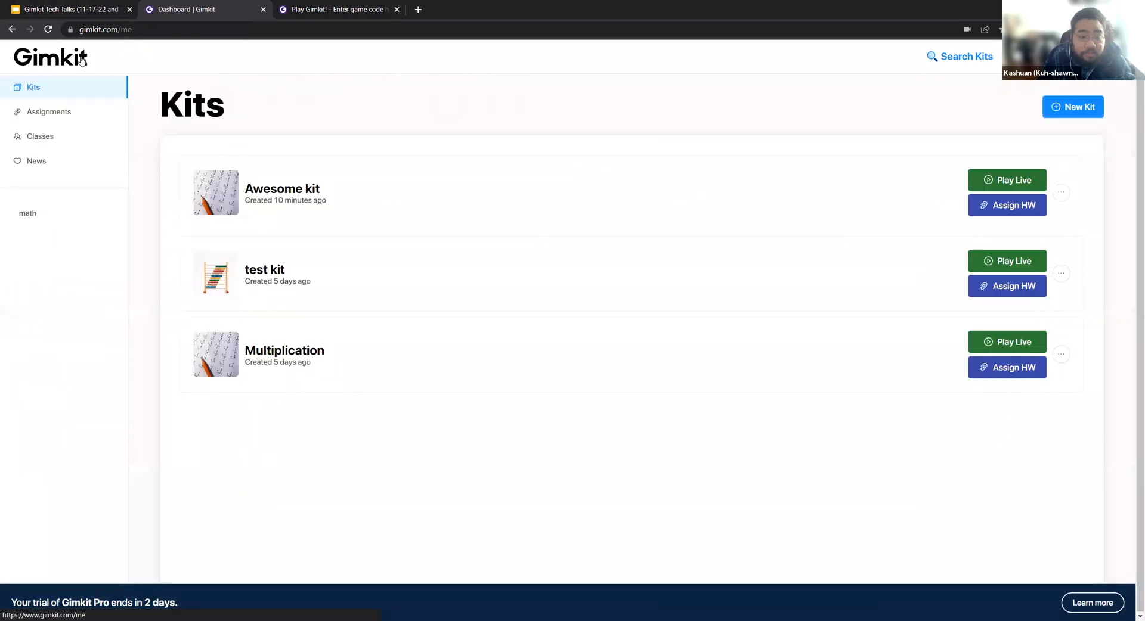
Switch to the Gimkit Tech Talks presentation in Google Slides and close all browser tabs to the right of it.
{"action": "left_click", "coordinate": [103, 5]}
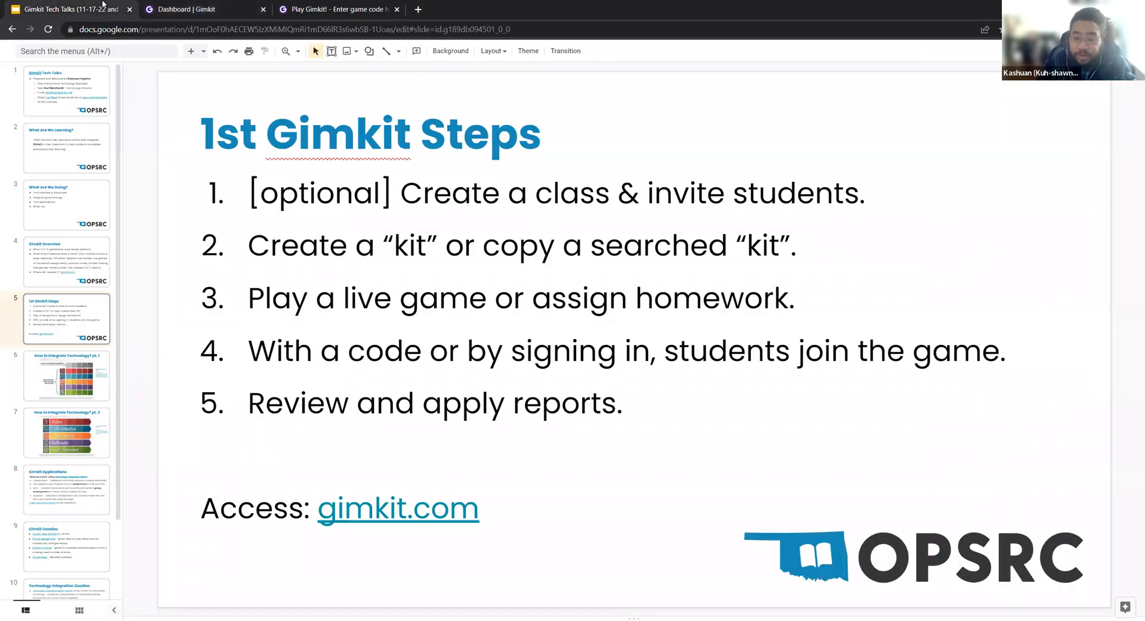
{"action": "left_click", "coordinate": [228, 5]}
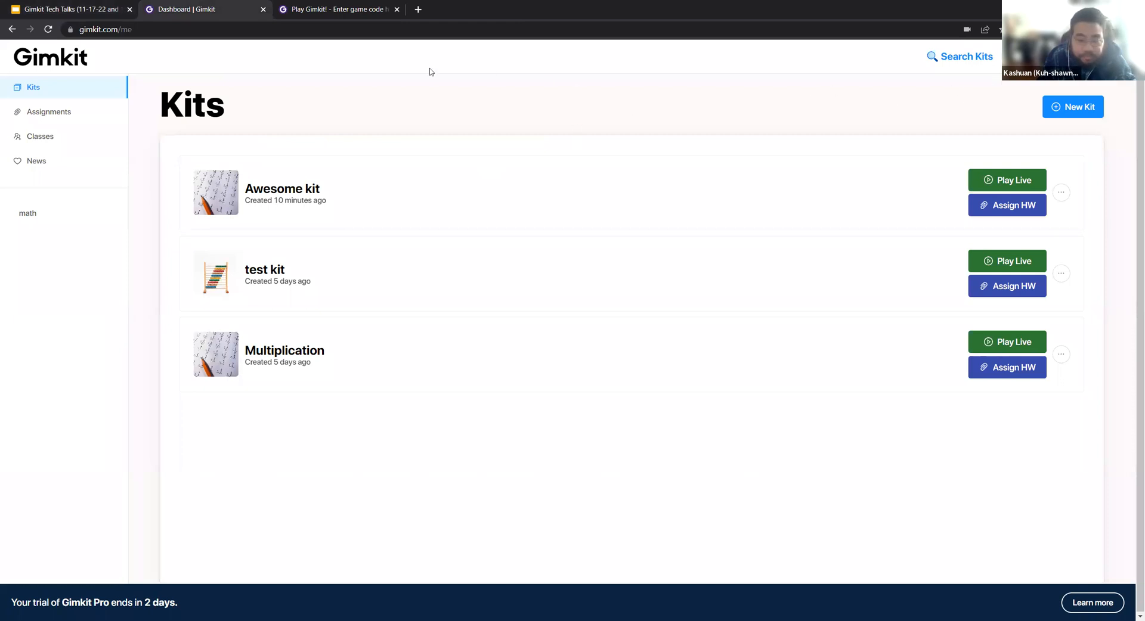
{"action": "left_click", "coordinate": [105, 4]}
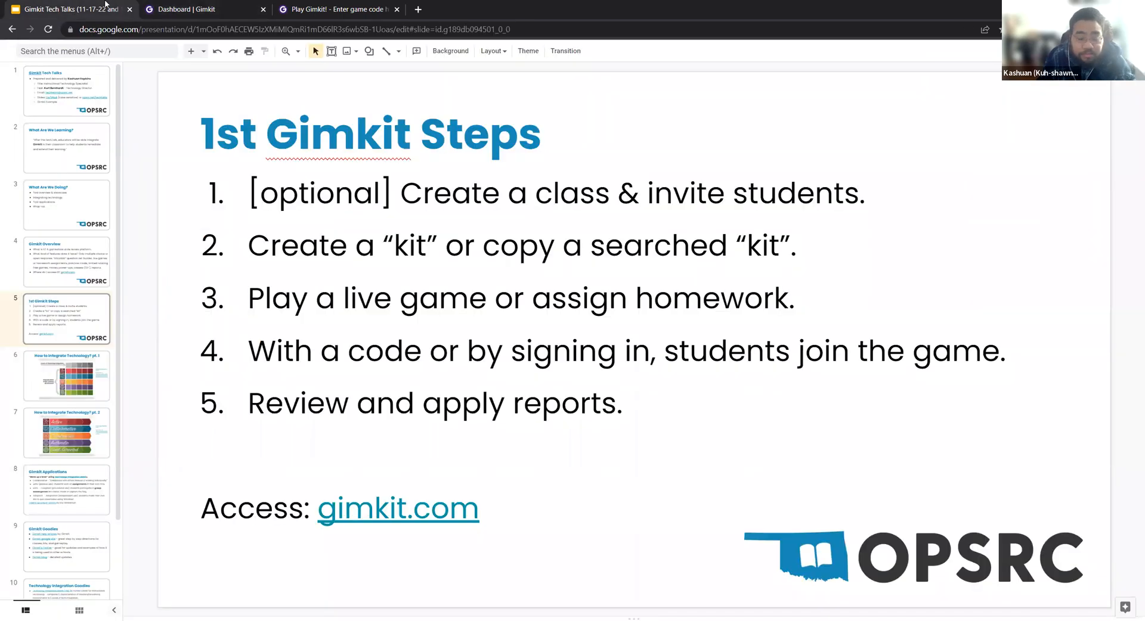
{"action": "right_click", "coordinate": [105, 5]}
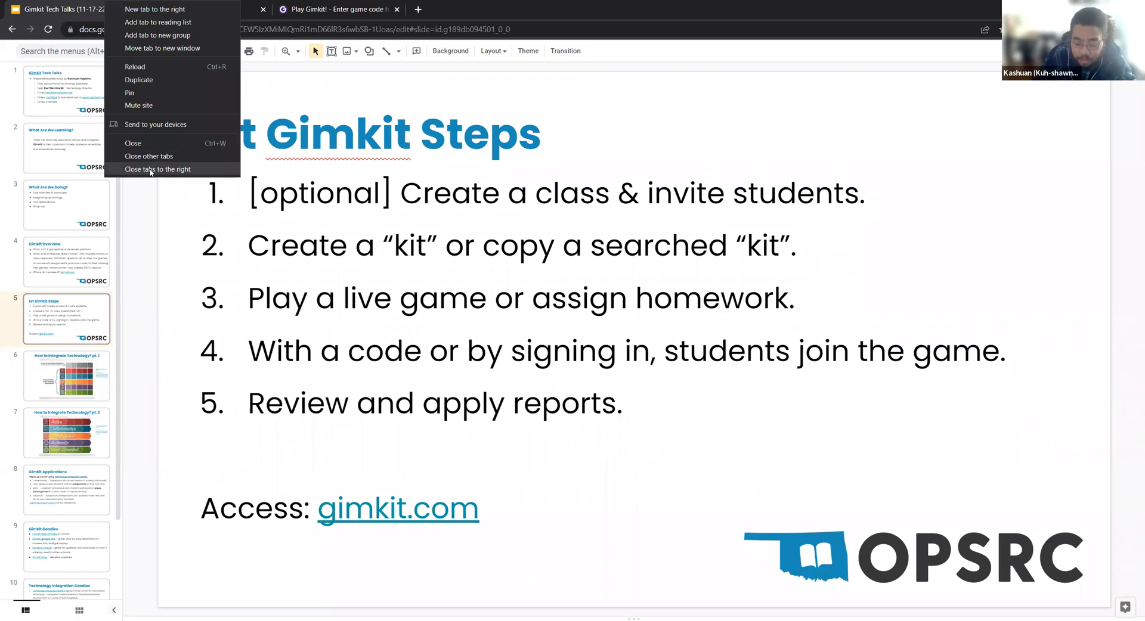
{"action": "left_click", "coordinate": [150, 170]}
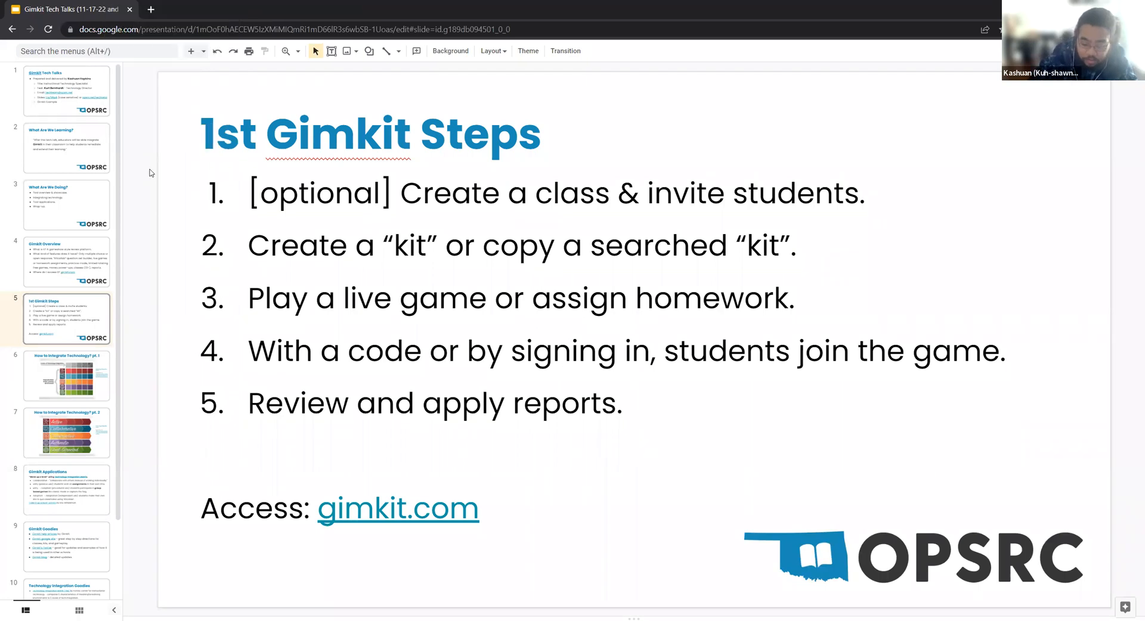